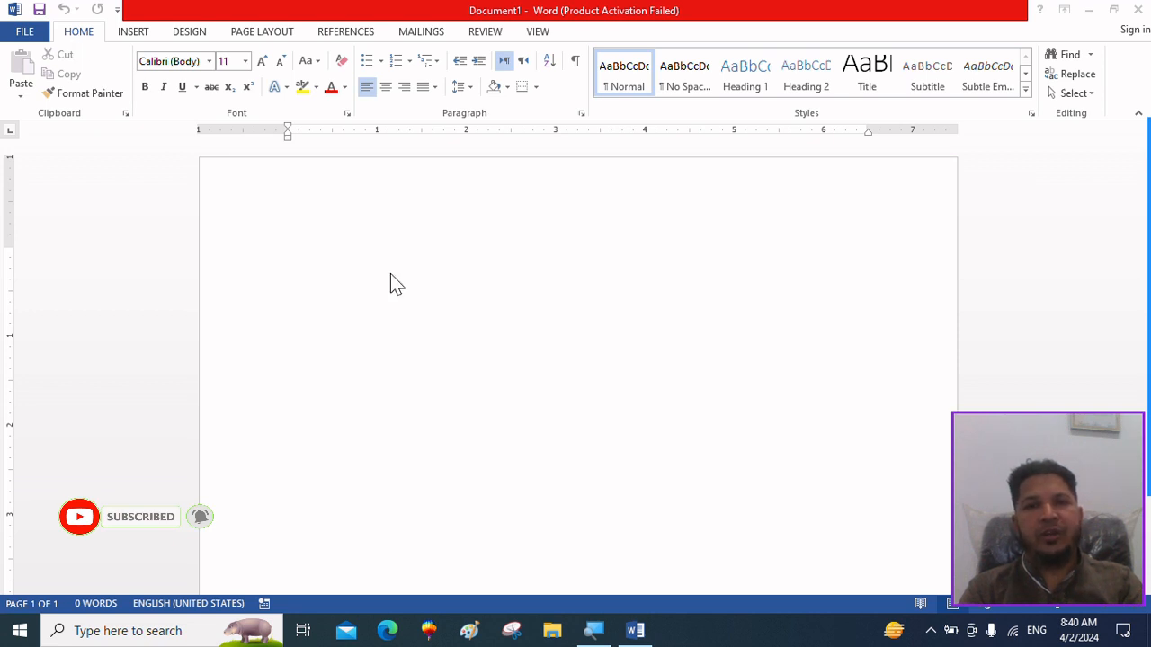
Magnify the screen to 200% with Magnifier and return it to 100%.
left_click(366, 244)
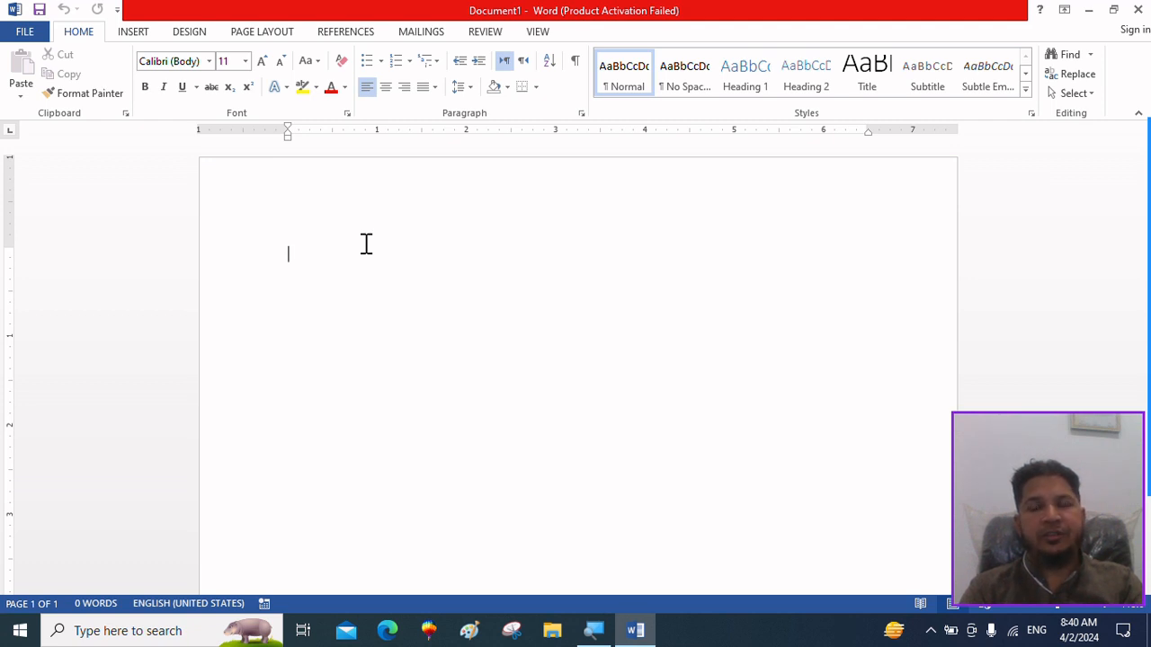
left_click(589, 628)
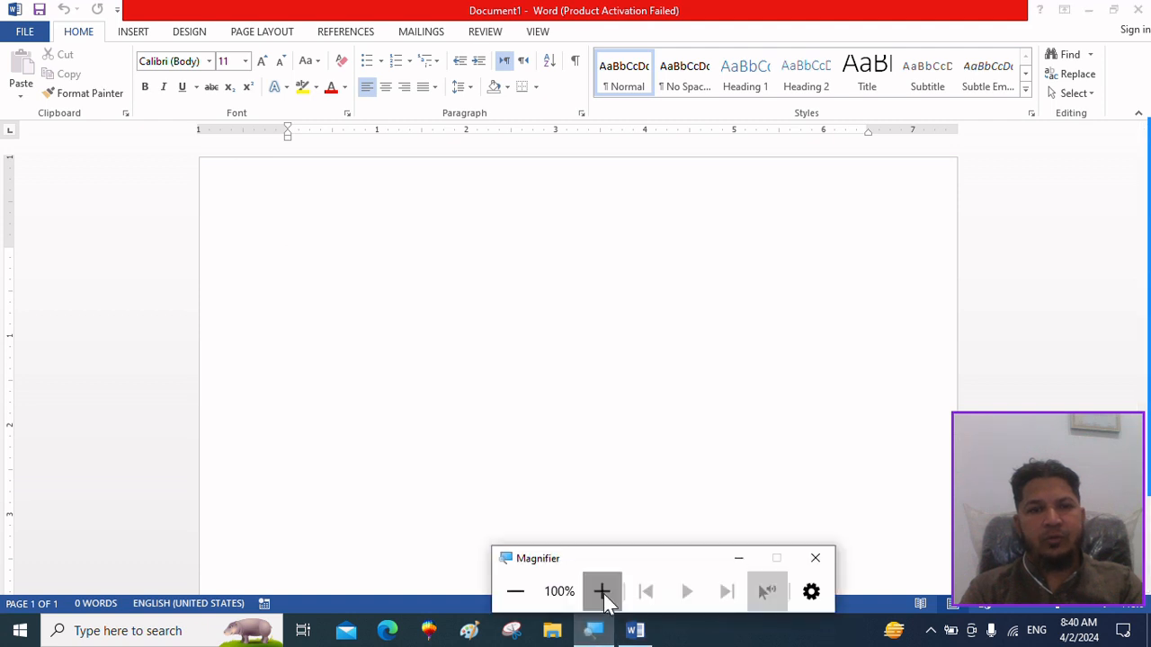
left_click(603, 595)
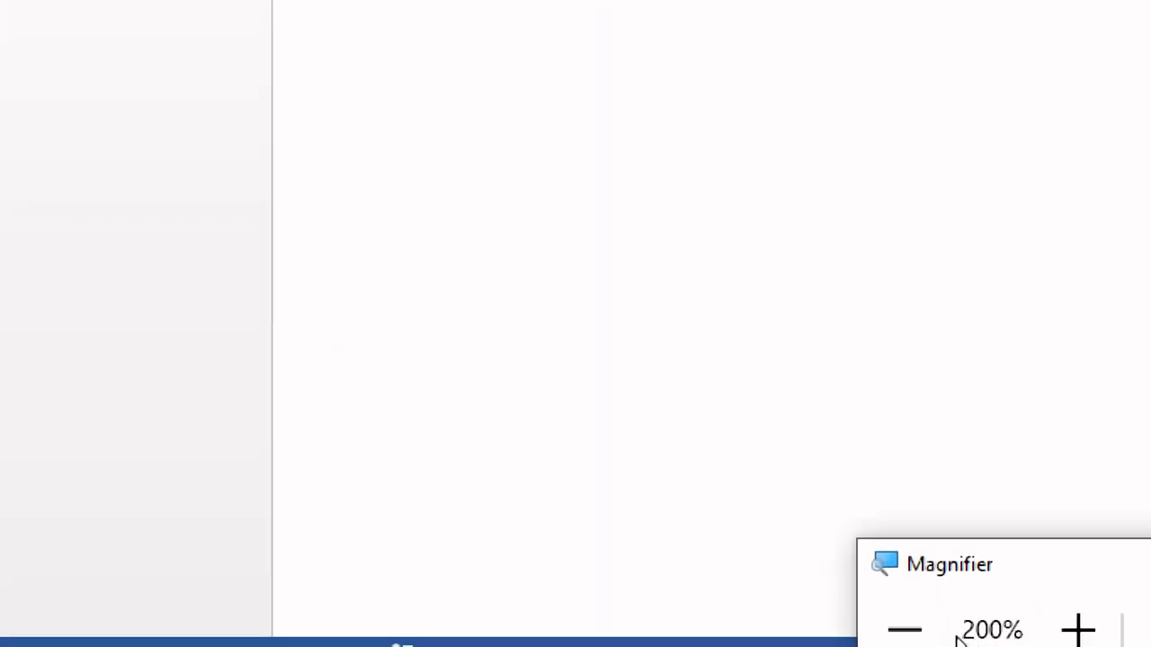
left_click(910, 629)
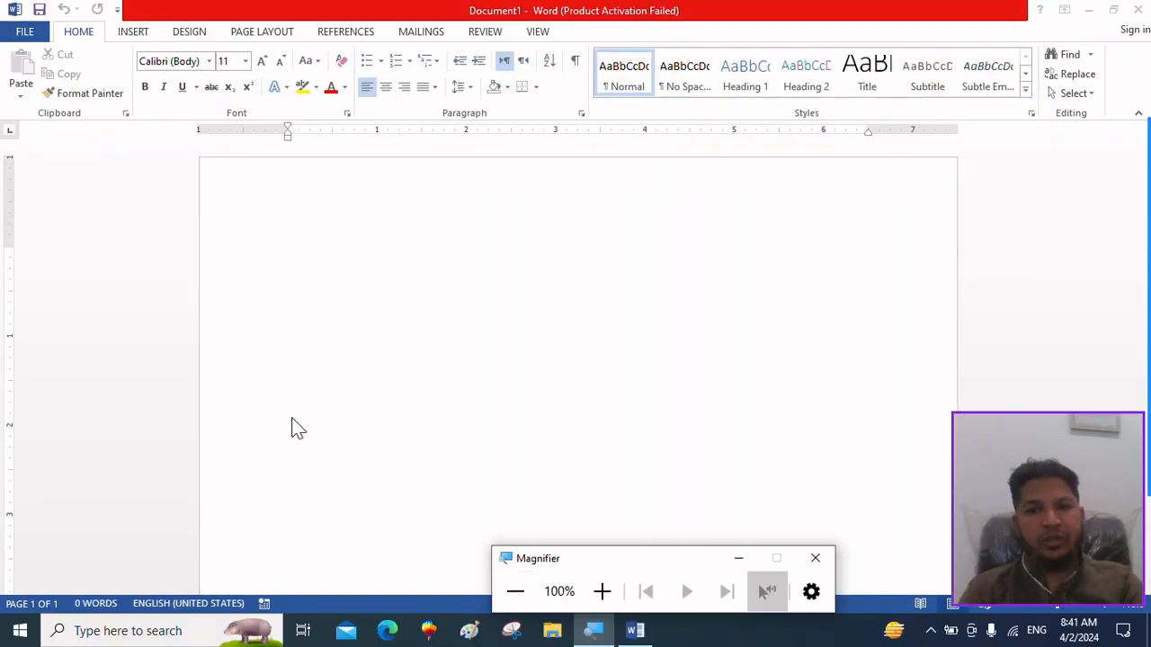
Generate sample paragraphs in the blank document with =rand() and minimize the Magnifier window.
left_click(328, 261)
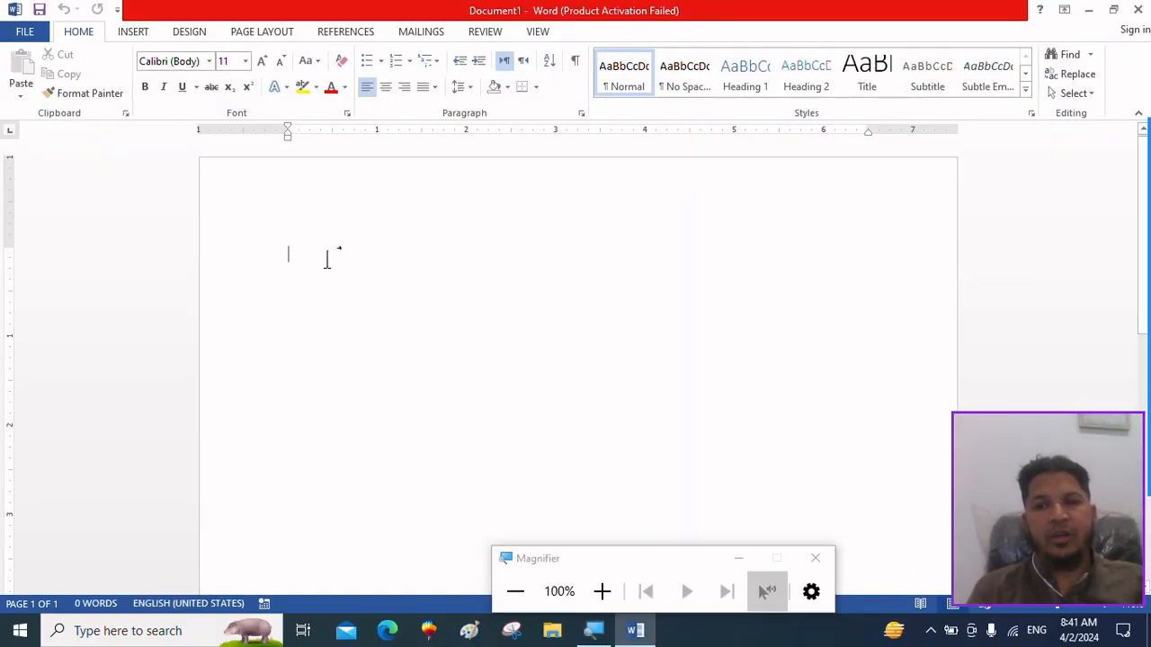
type("=")
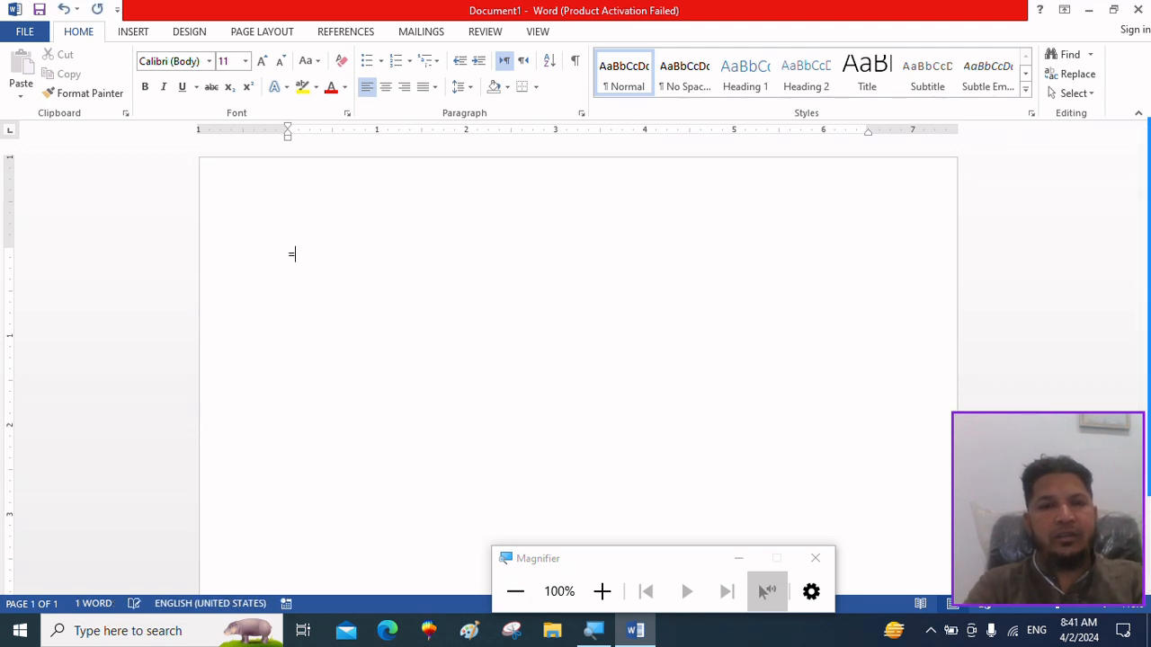
type("r")
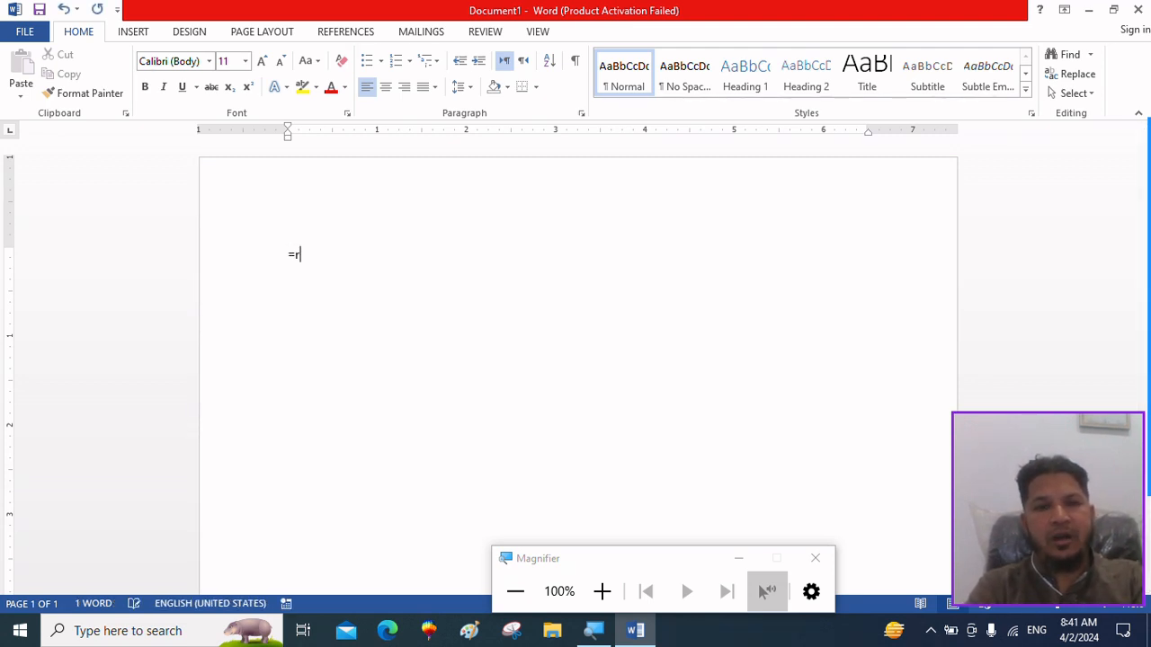
type("and")
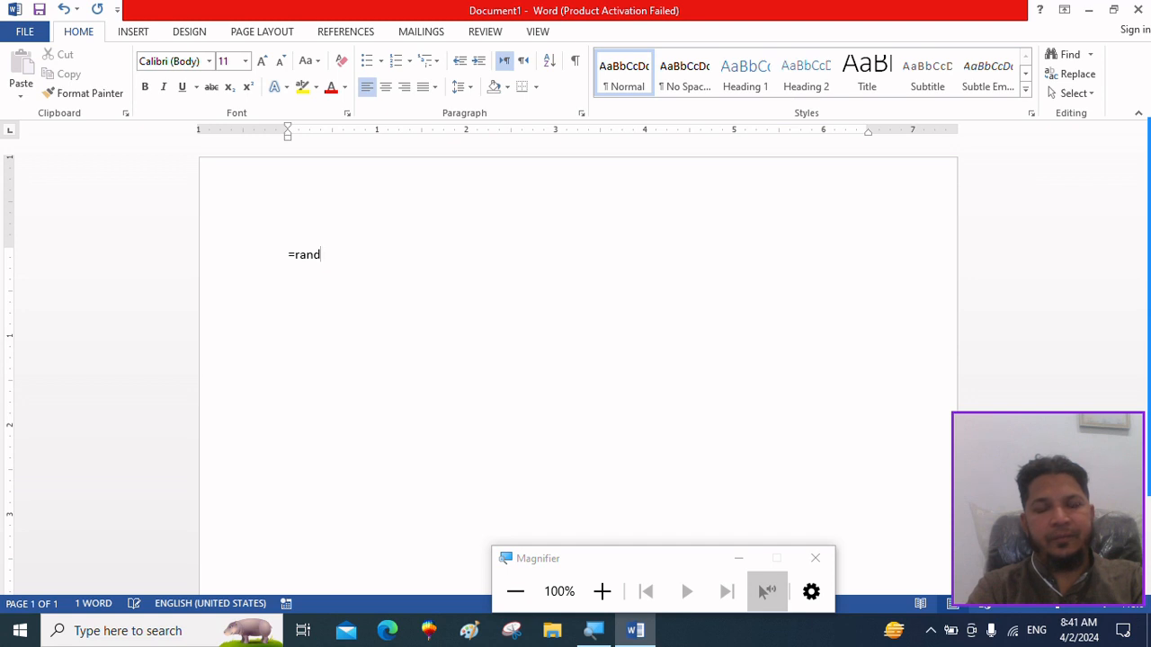
type("(")
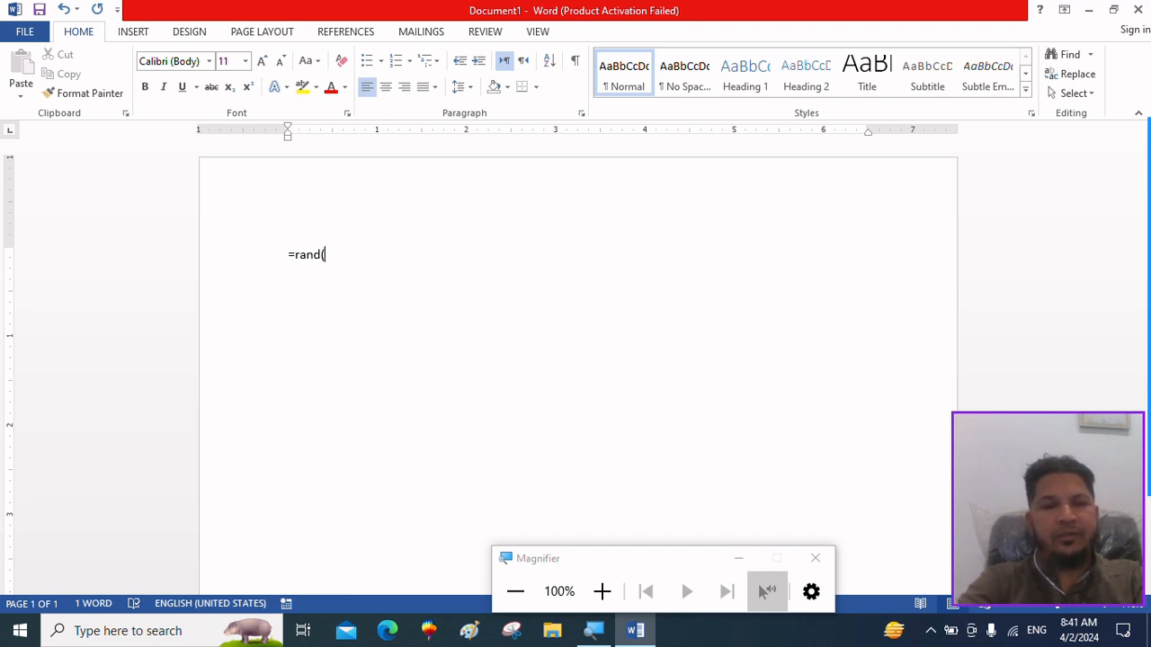
type(")")
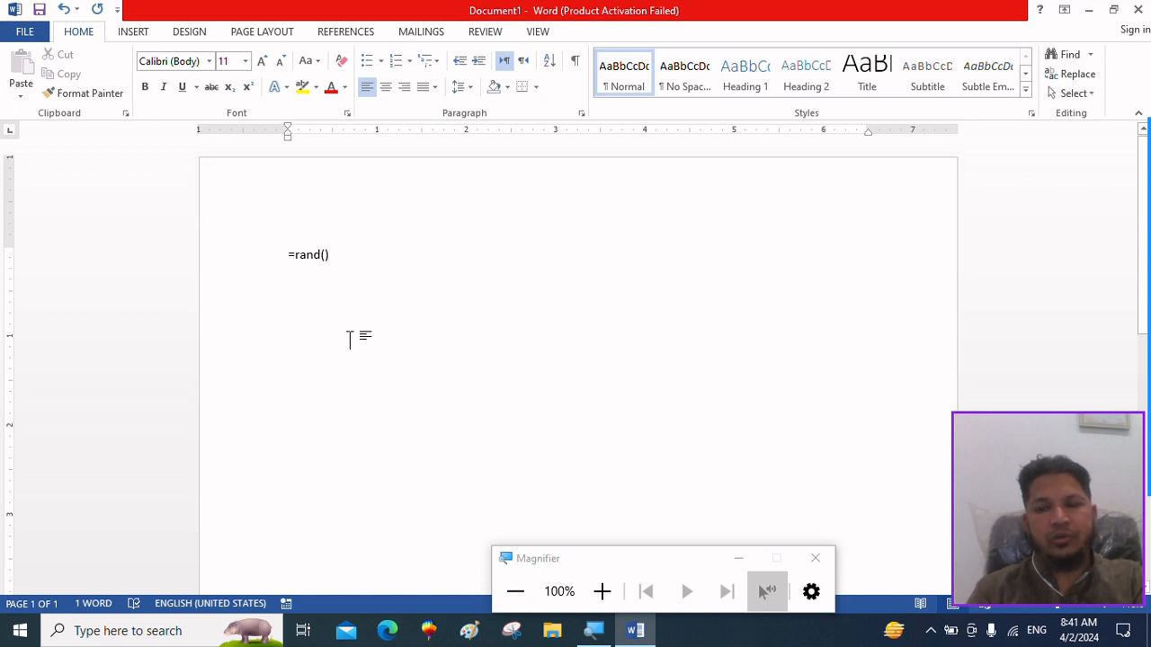
key("Return")
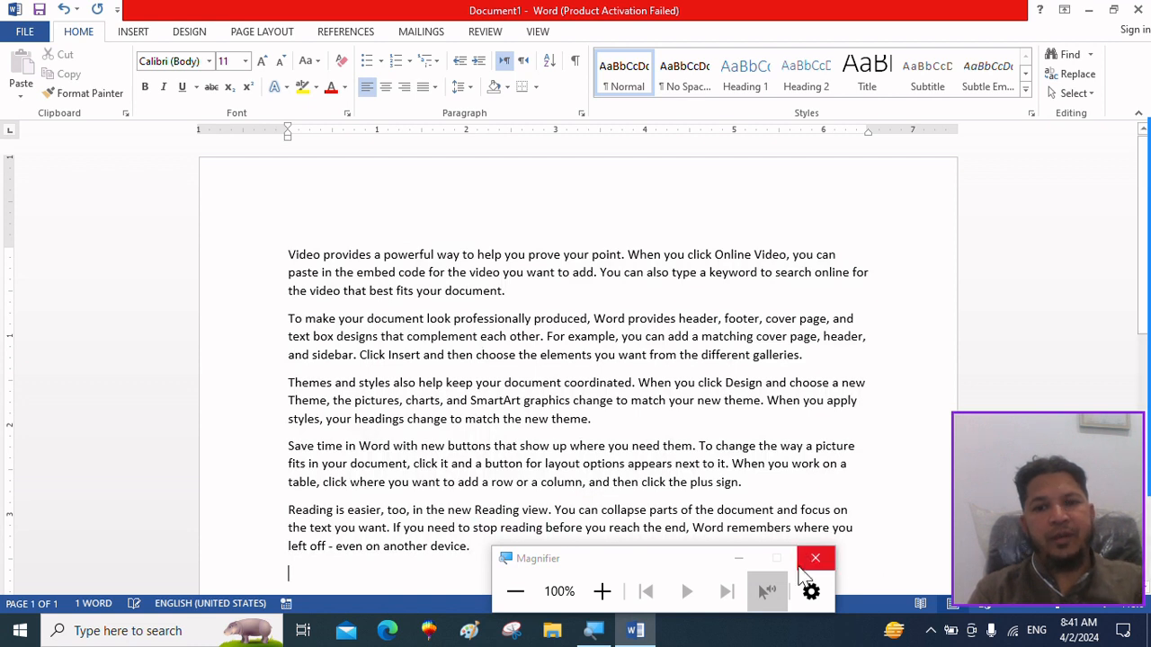
left_click(739, 559)
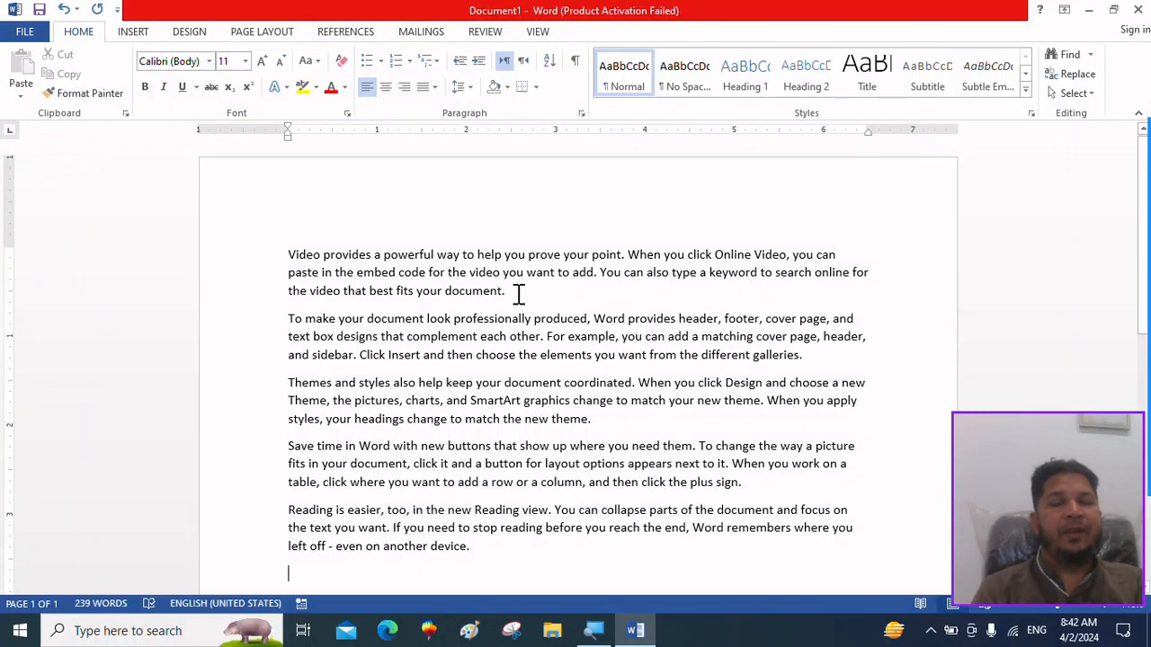
Practise selecting the whole first paragraph and its opening words, clearing the selection each time.
left_click_drag(513, 292, 287, 231)
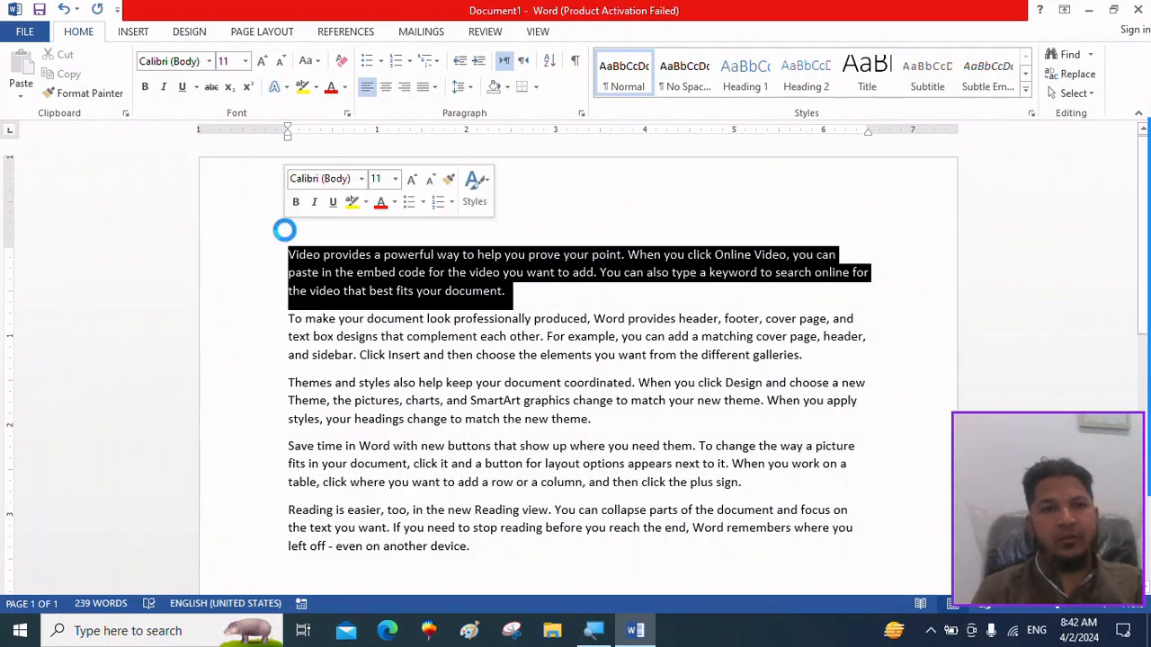
left_click(361, 288)
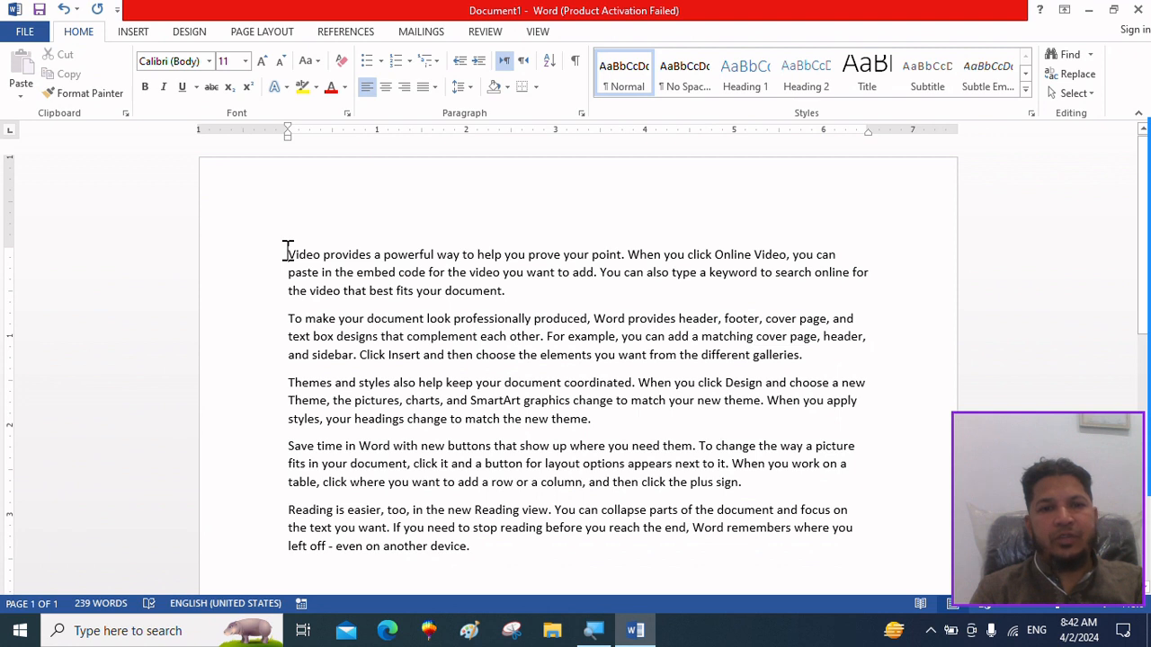
left_click(286, 251)
key("shift+Right")
key("shift+Right")
key("shift+Right")
key("shift+Right")
key("shift+Right")
key("shift+Right")
key("shift+Right")
key("shift+Right")
key("shift+Right")
key("shift+Right")
key("shift+Right")
key("shift+Right")
key("shift+Right")
key("shift+Right")
key("shift+Right")
key("shift+Right")
key("shift+Right")
key("shift+Right")
key("shift+Right")
key("shift+Right")
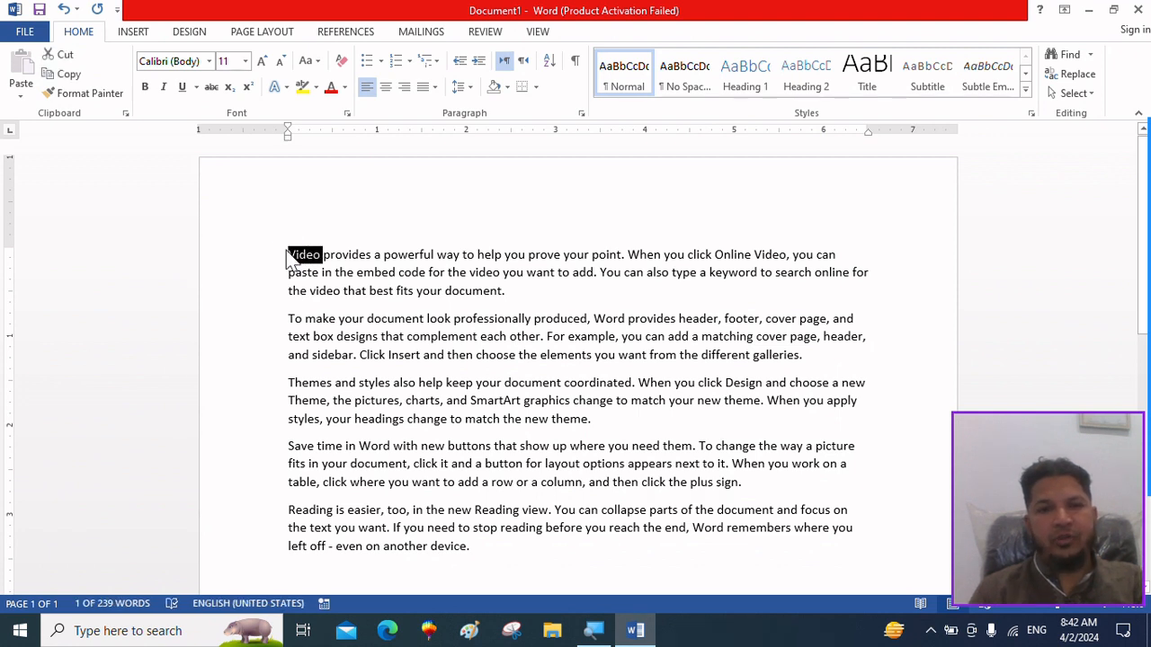
key("shift+Right")
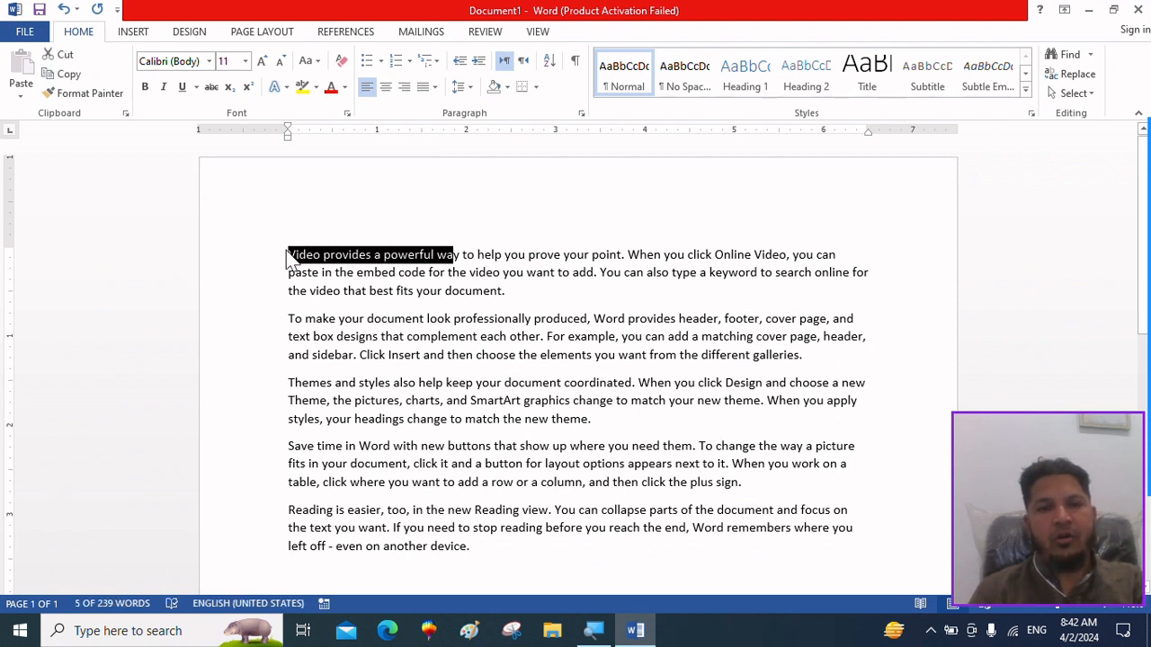
left_click(519, 301)
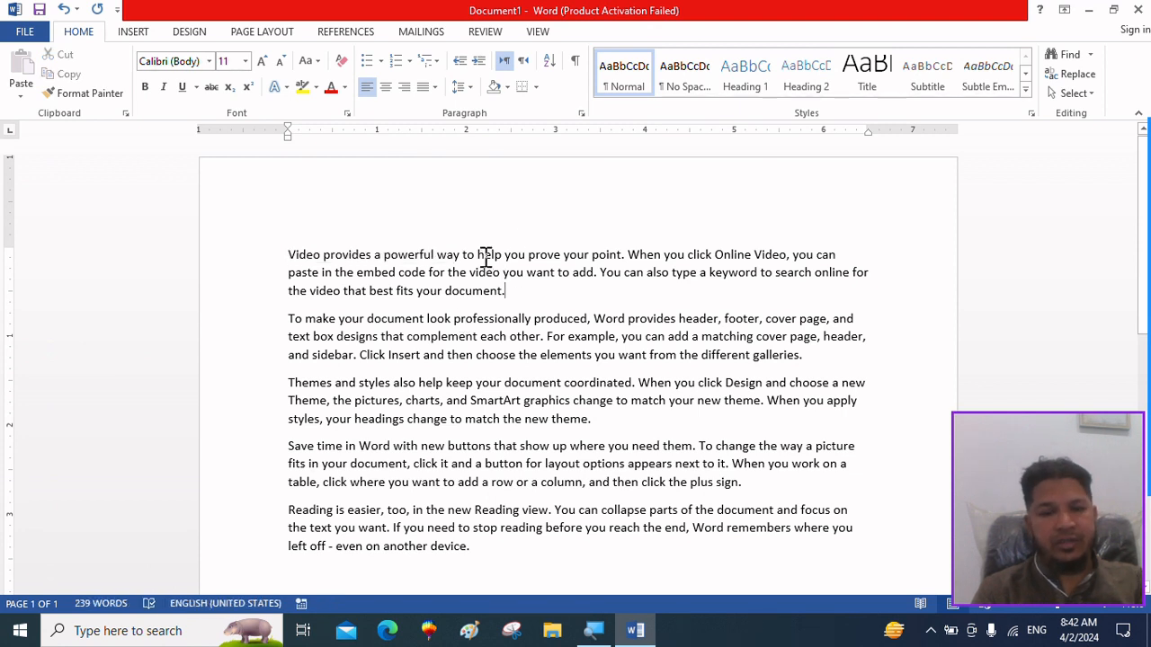
left_click_drag(478, 255, 551, 429)
left_click(575, 308)
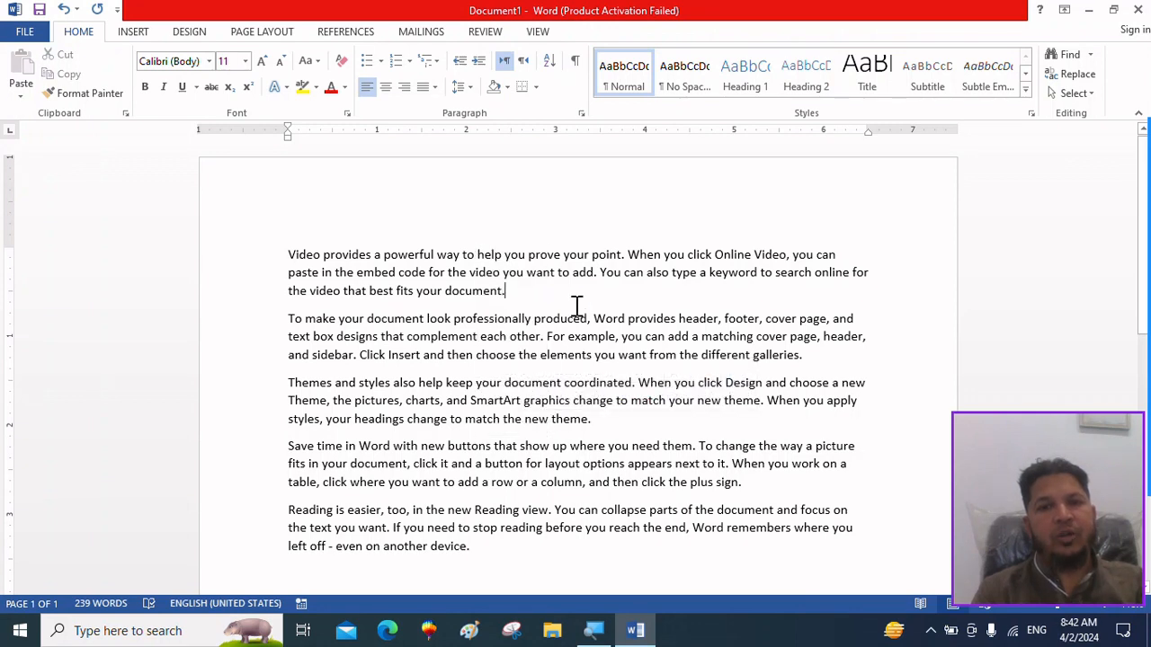
Cut the first paragraph, beginning "Video provides", and paste it after the last paragraph.
left_click_drag(444, 290, 264, 249)
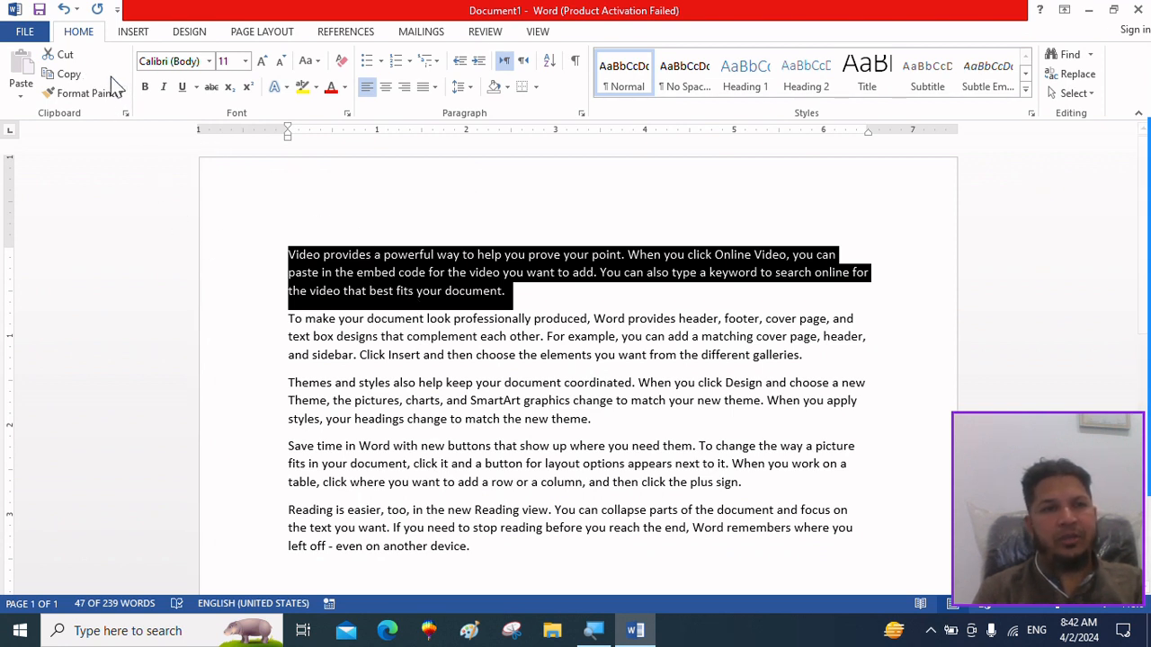
left_click(67, 55)
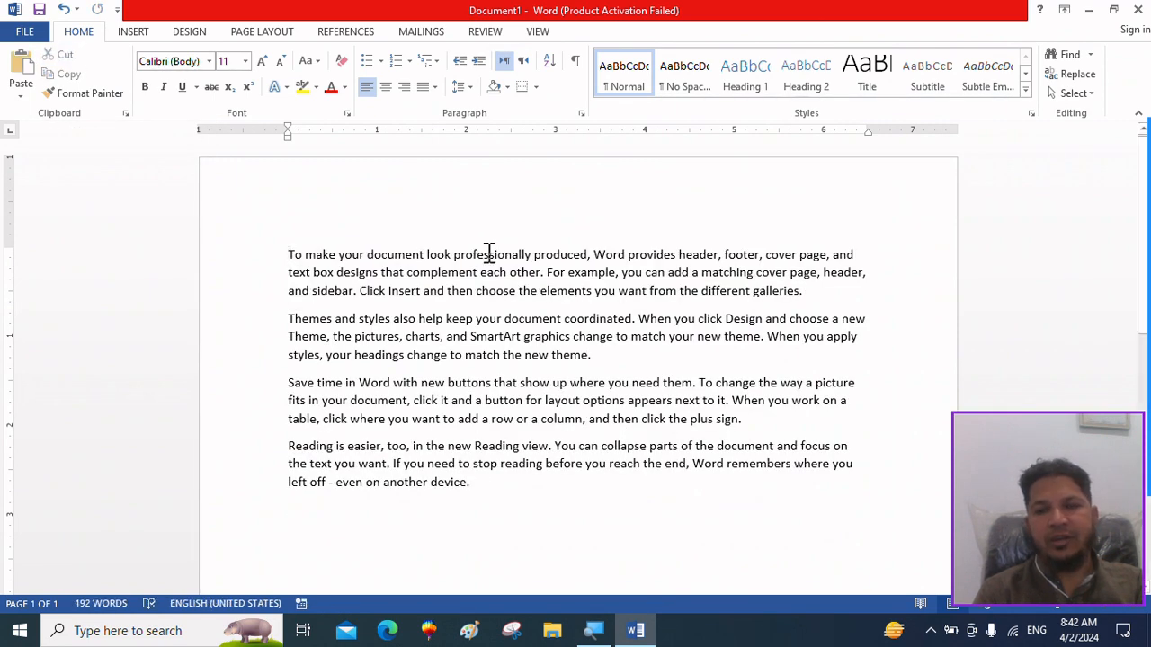
left_click(299, 515)
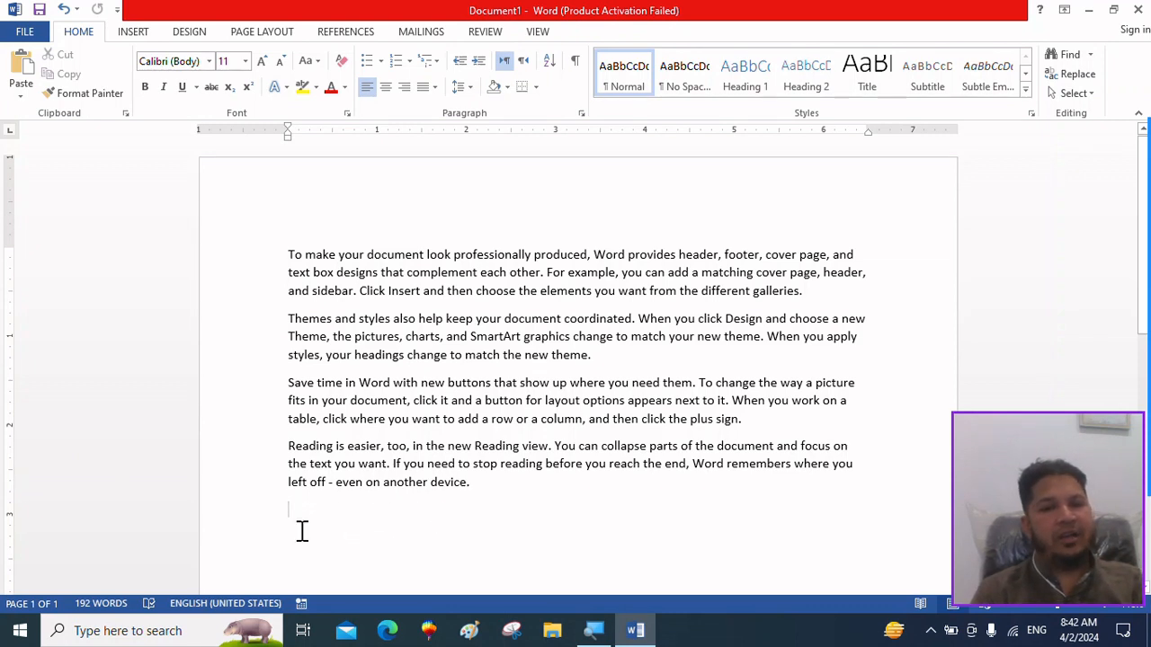
left_click(19, 64)
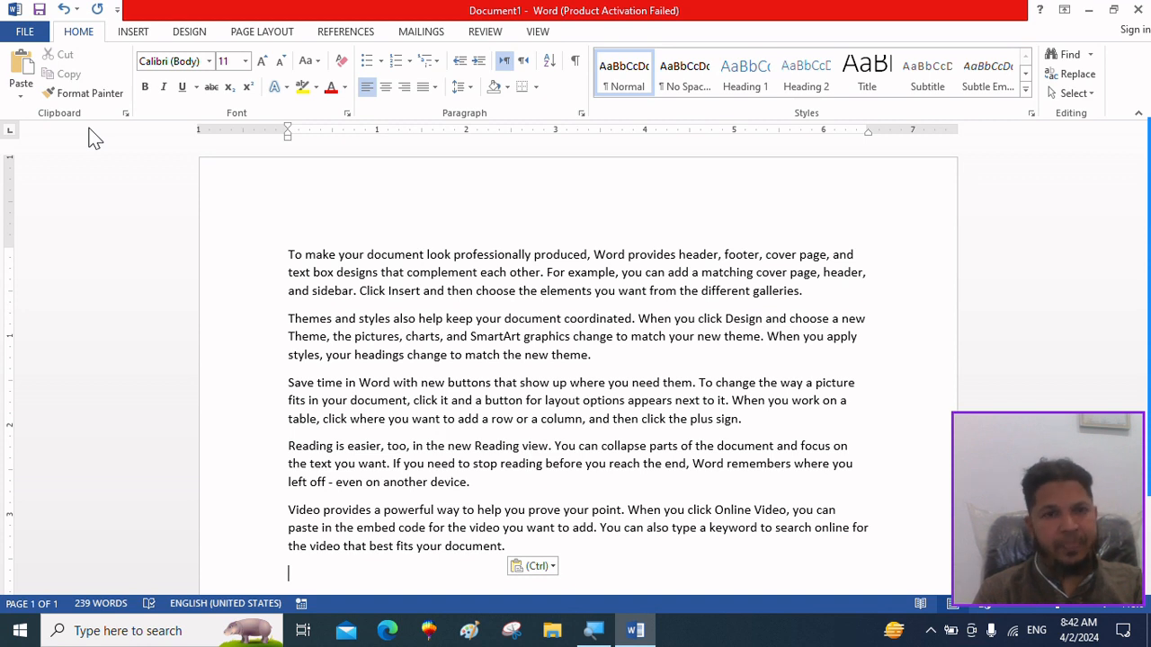
Copy the first paragraph, beginning "To make your document", and paste the copy at the end of the document.
left_click(814, 293)
left_click_drag(814, 293, 253, 244)
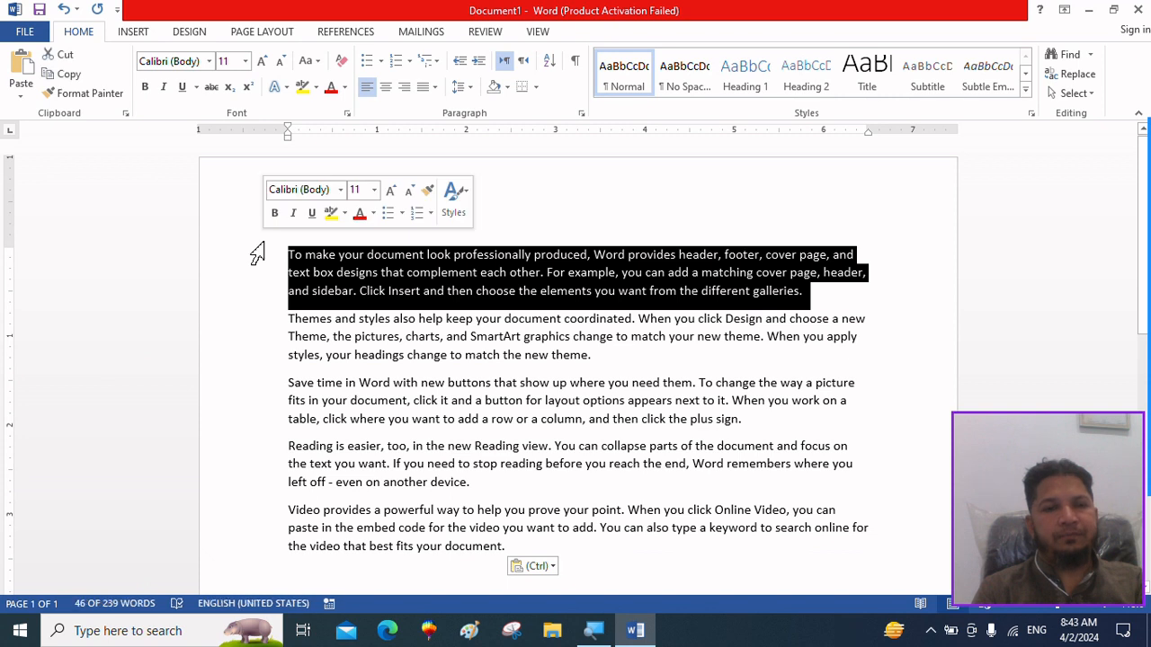
left_click(63, 74)
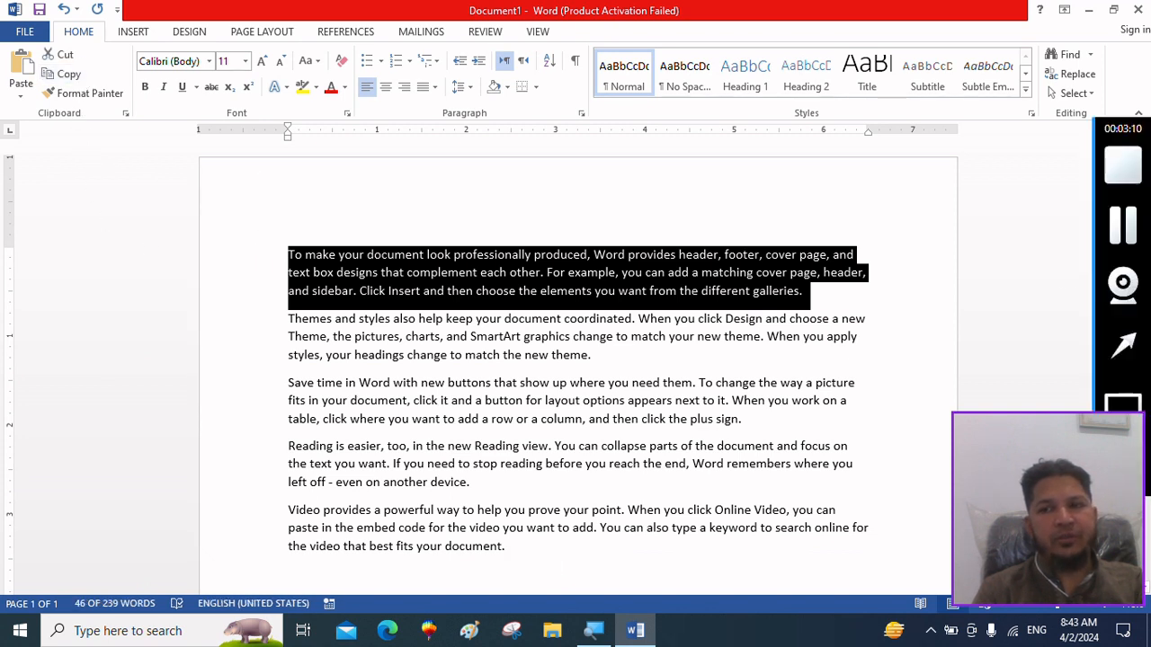
key("Down")
key("Down")
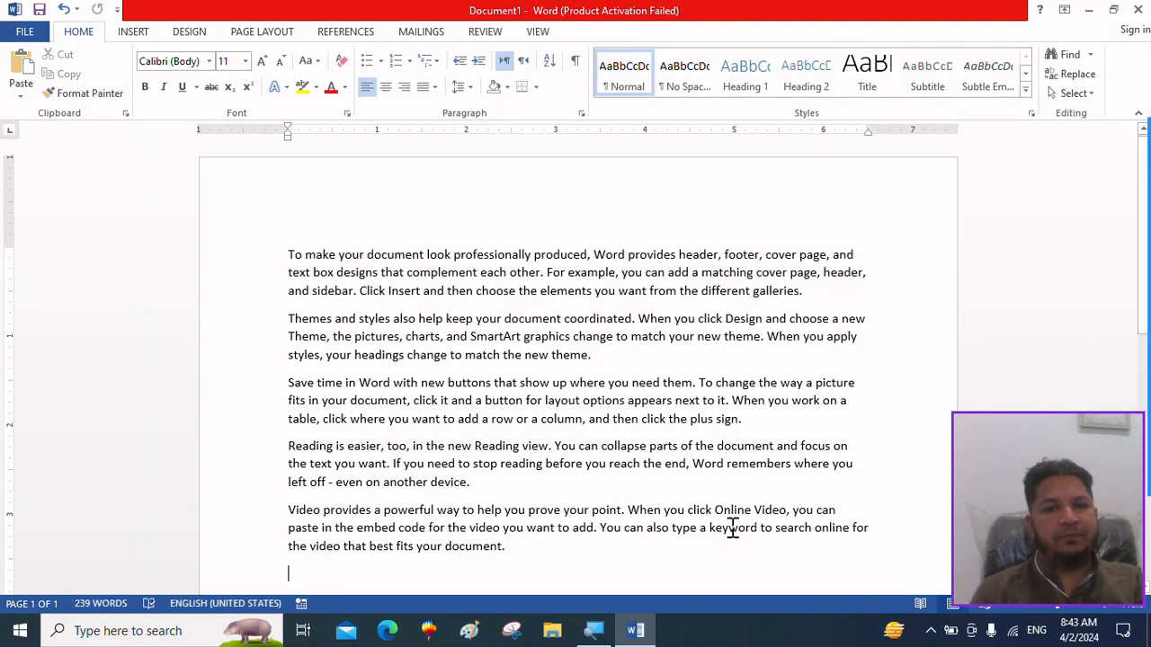
left_click(27, 74)
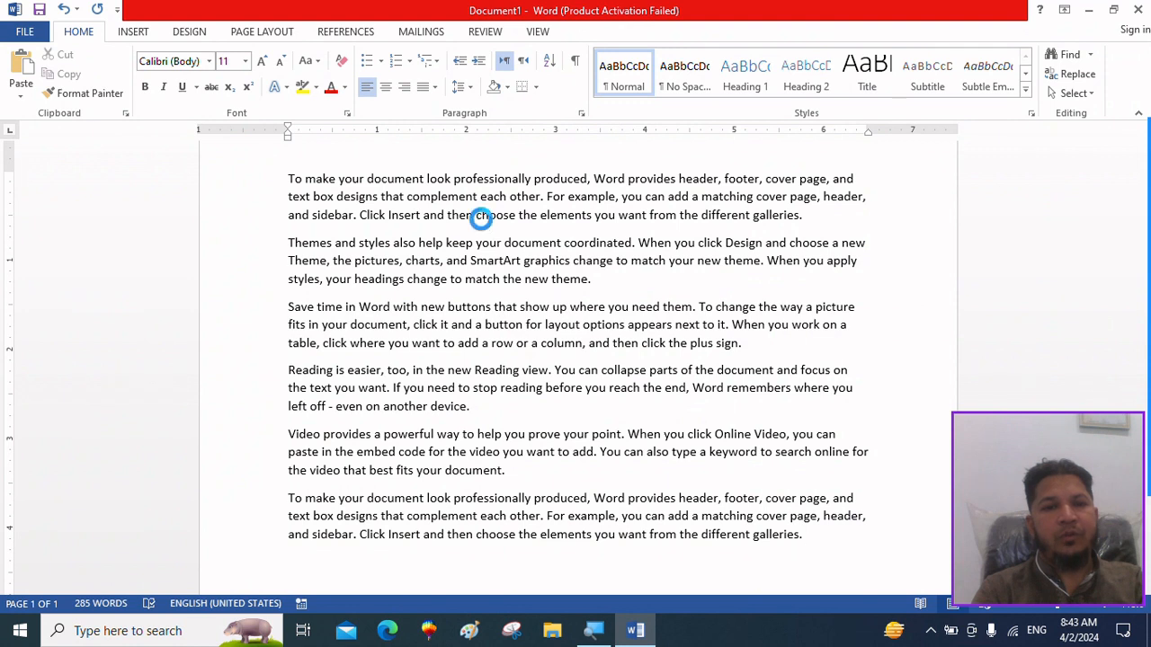
Paste the copied paragraph into a new blank document and close that document.
key("ctrl+n")
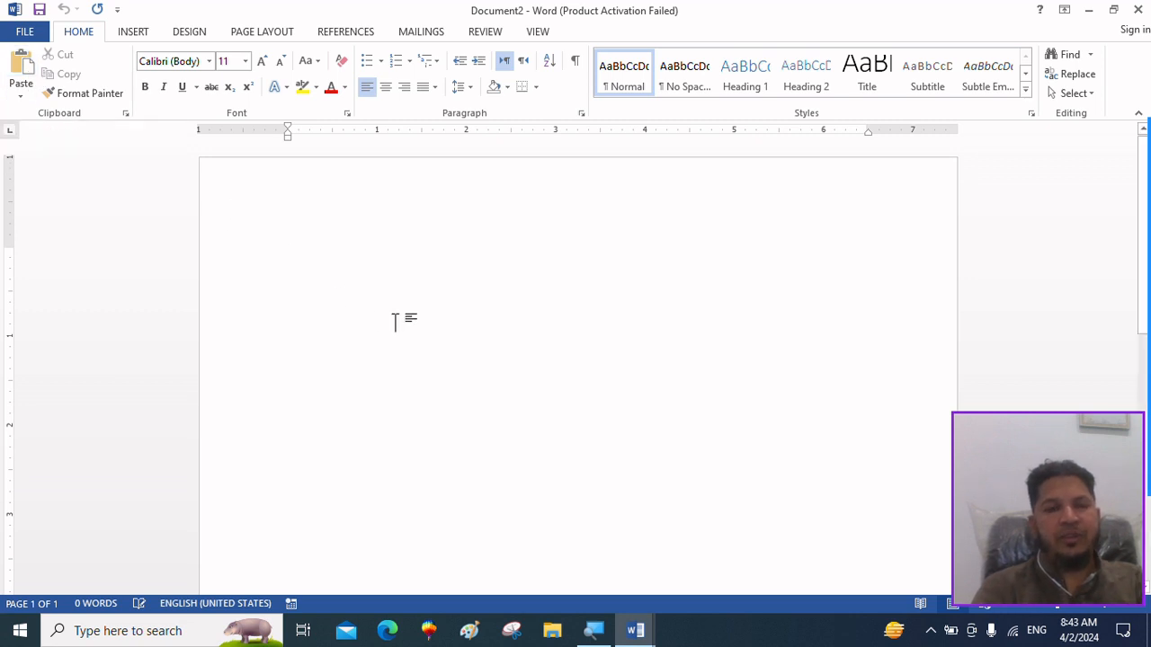
key("ctrl+v")
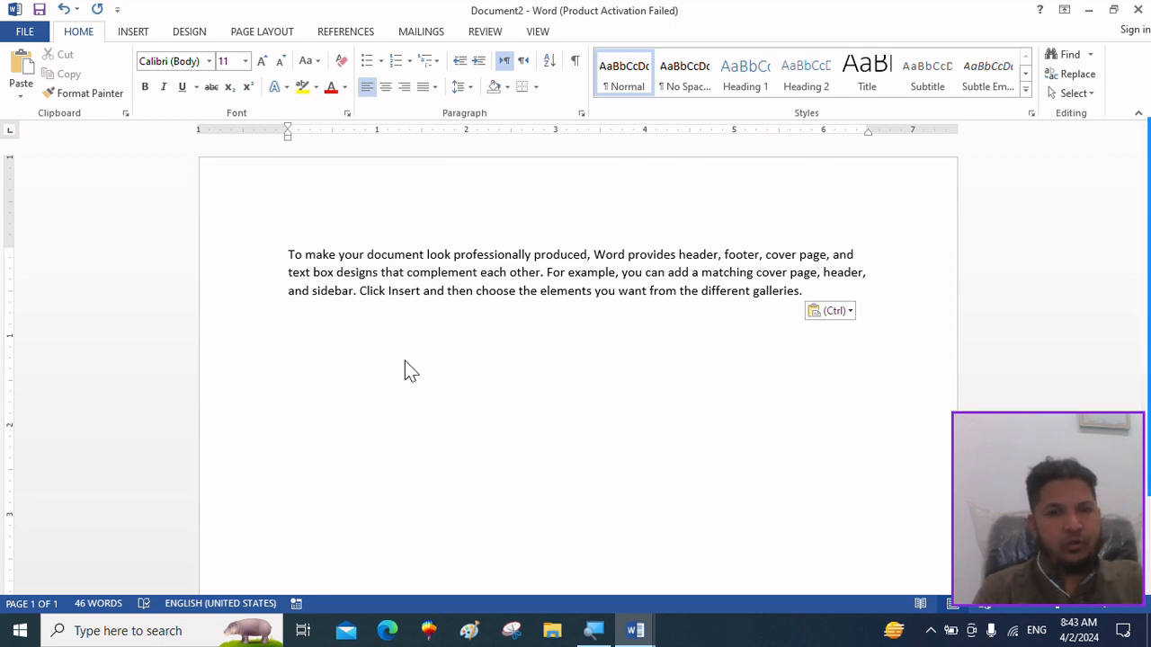
key("alt+F4")
left_click(575, 347)
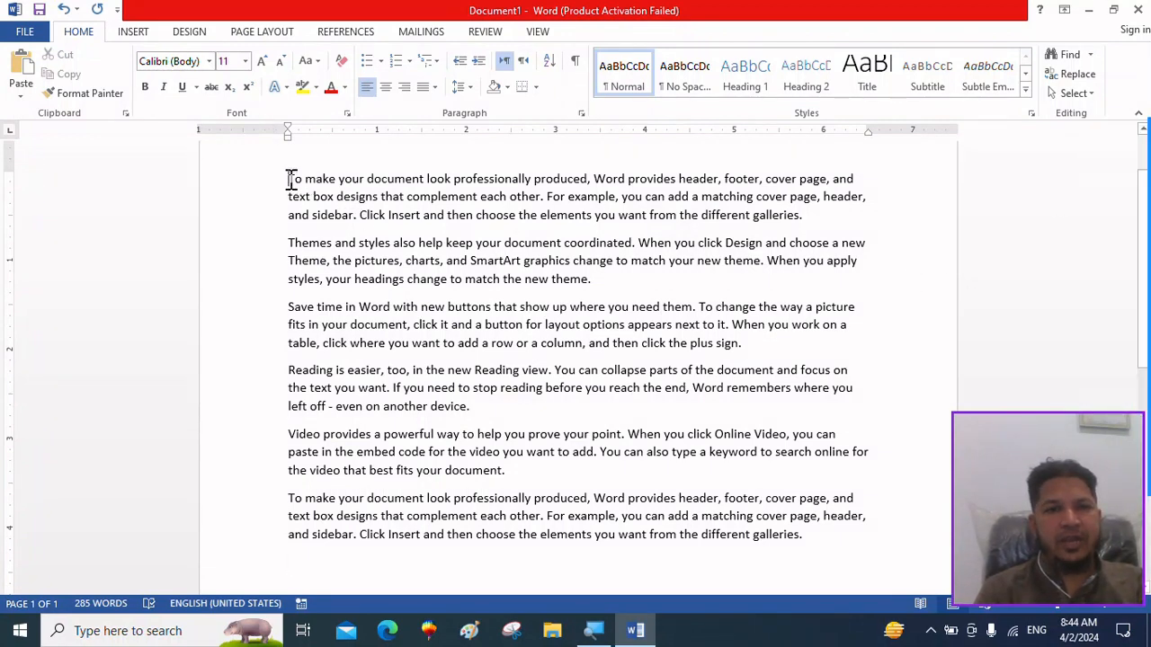
Insert a new line above the first paragraph and enter "Hello" on it.
left_click_drag(289, 179, 552, 216)
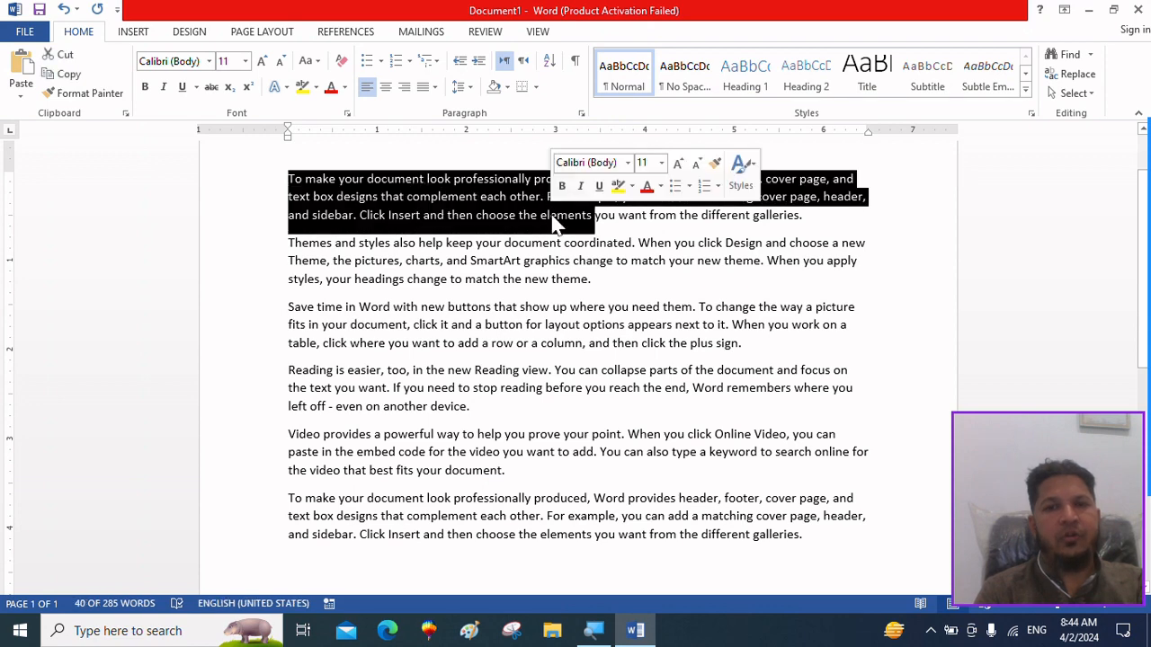
left_click(760, 272)
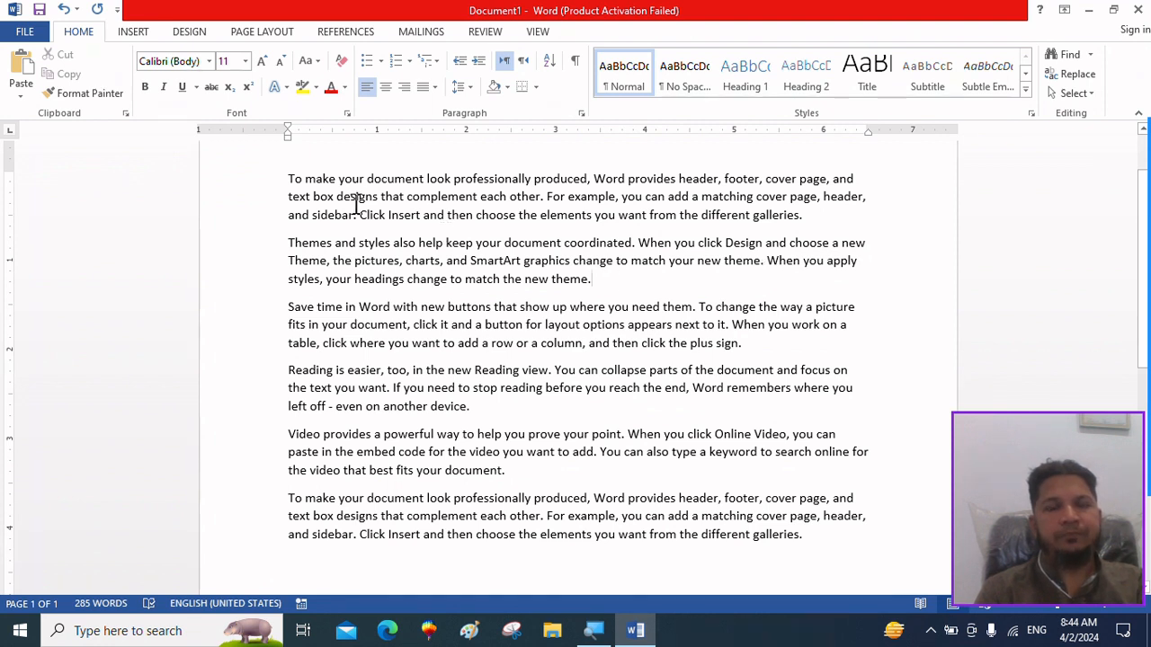
left_click(289, 178)
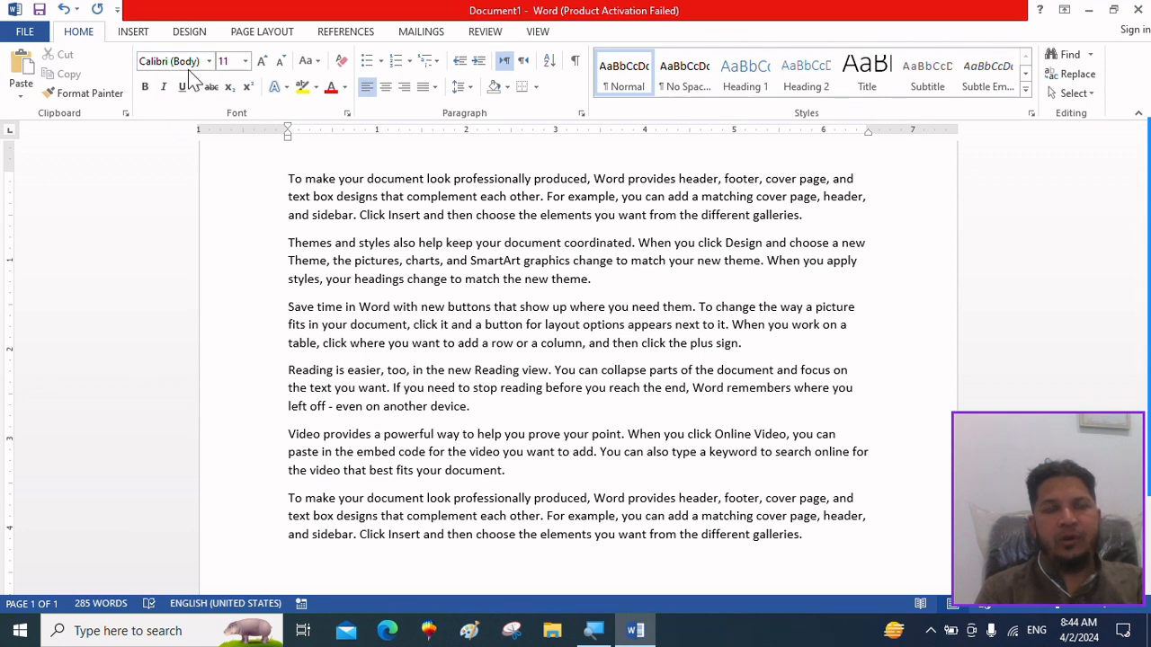
key("Return")
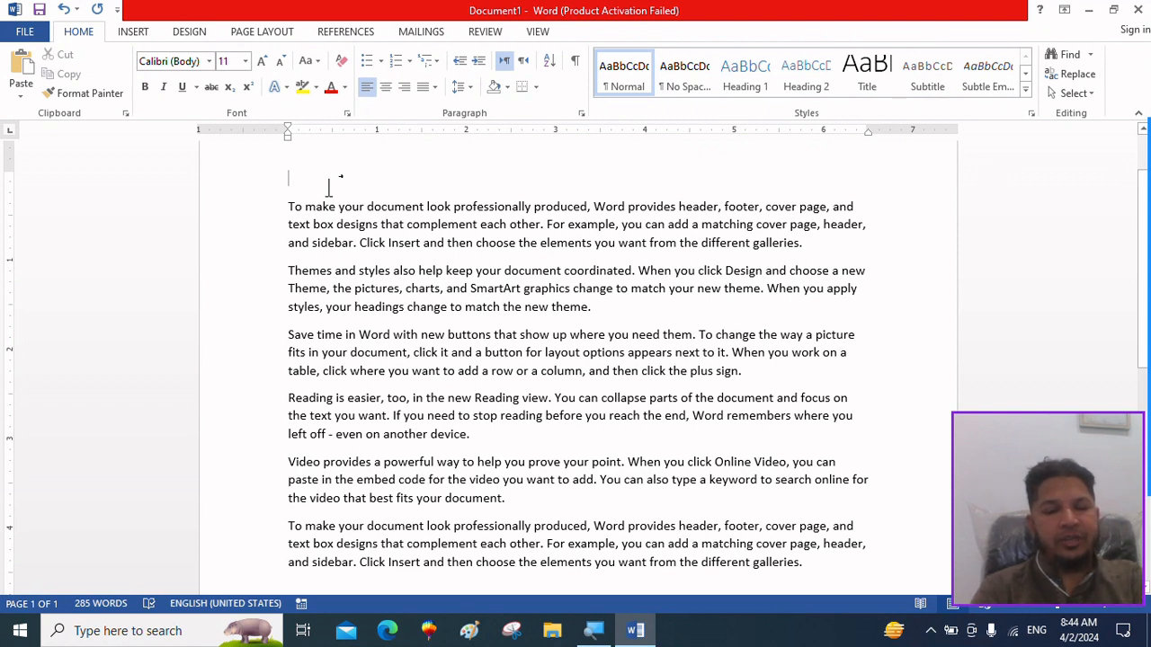
type("Hello")
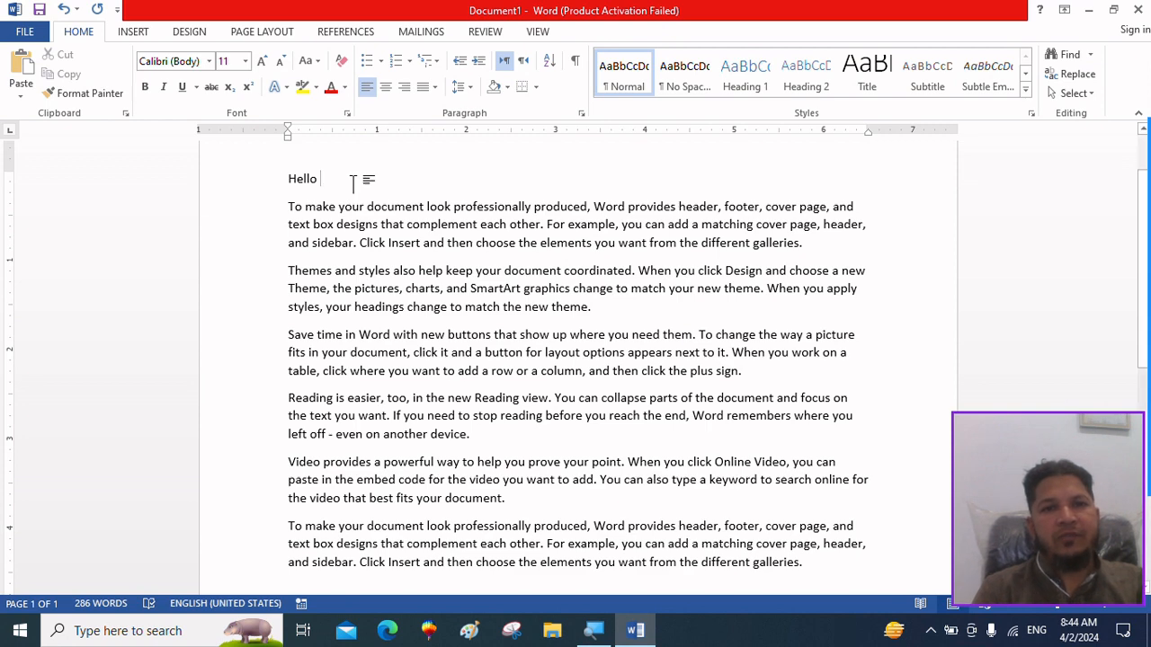
Change the font of the "Hello" line to Agency FB.
left_click_drag(353, 179, 216, 155)
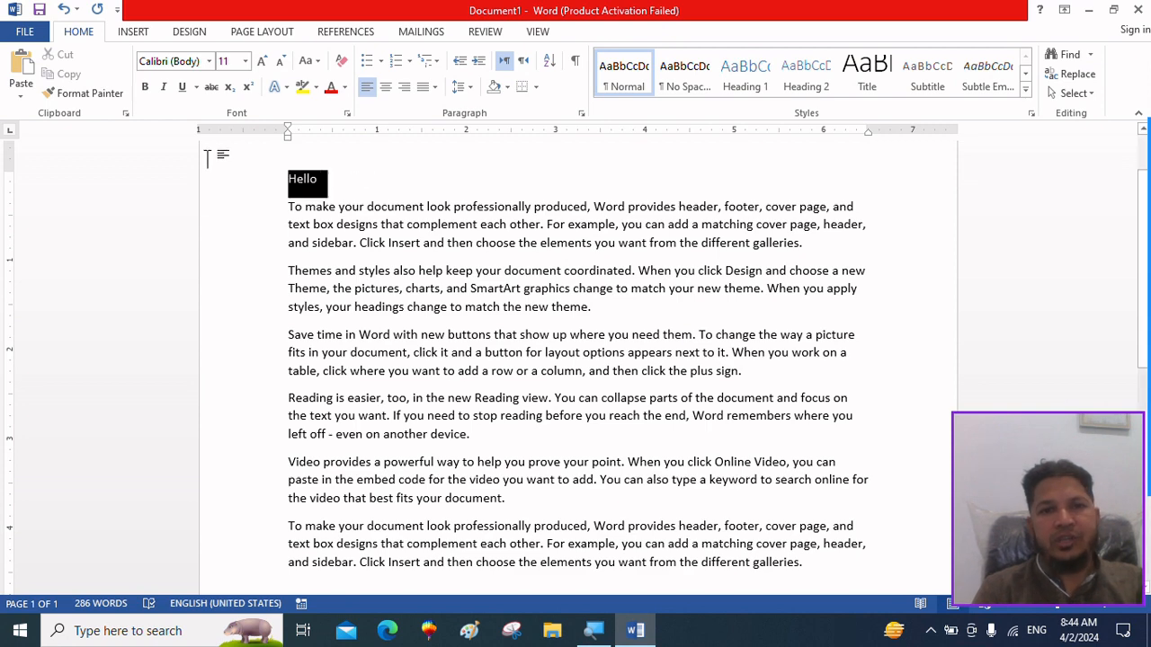
left_click(209, 61)
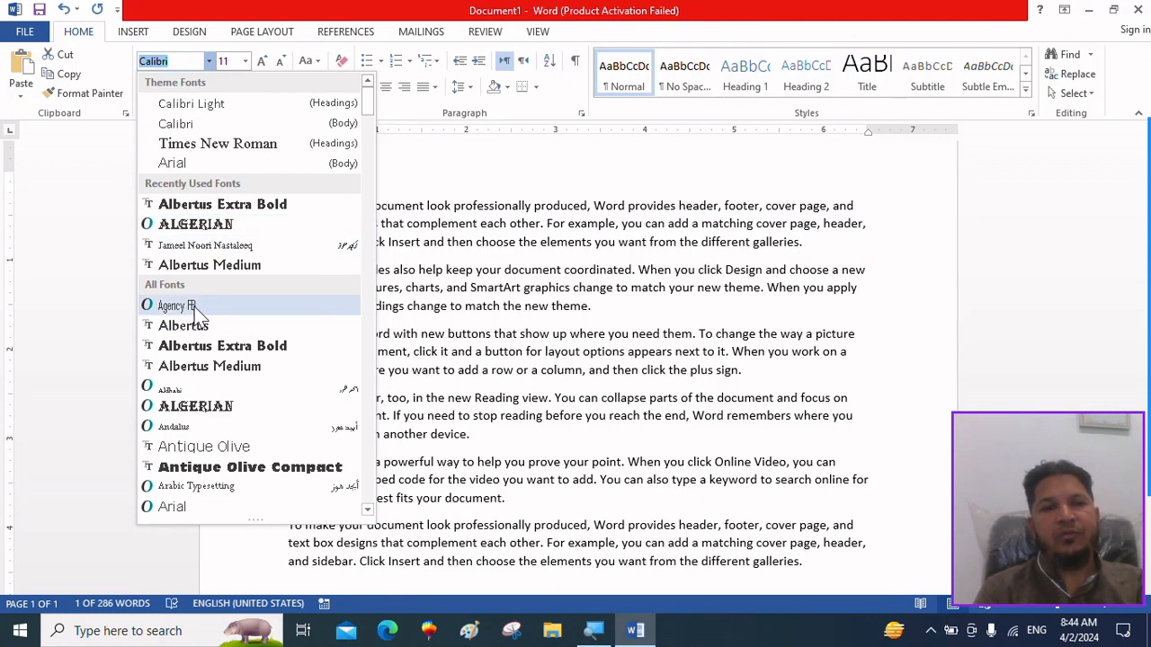
left_click(191, 306)
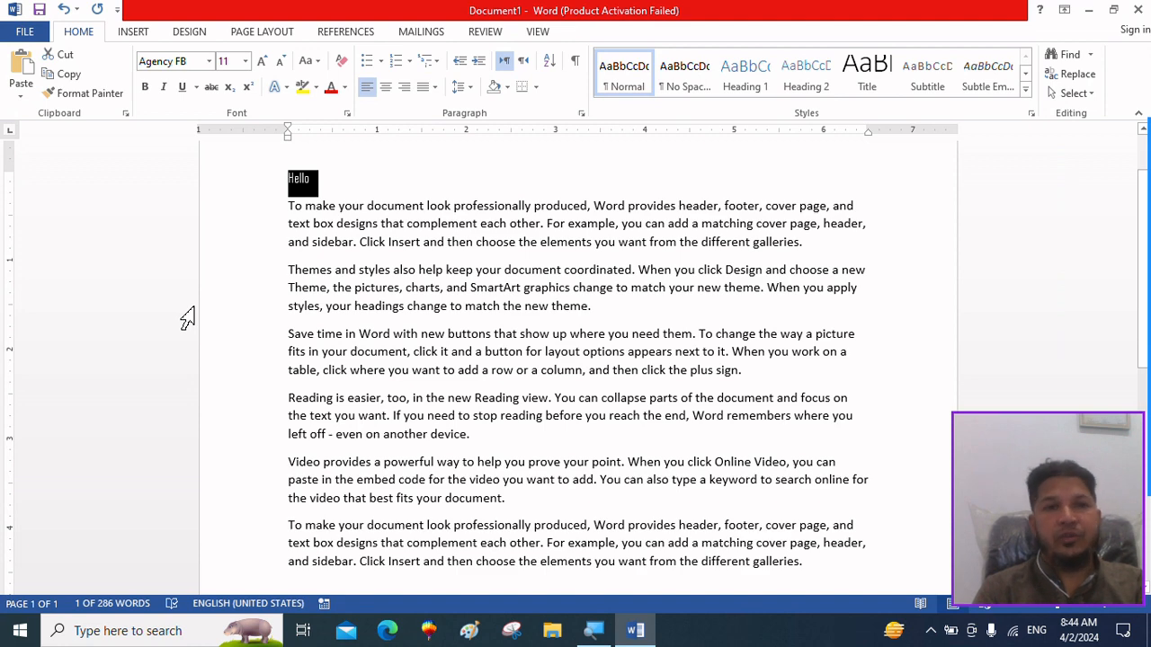
Grow the "Hello" text by one size increment, shrink it back, and set its font size to 72.
left_click(267, 62)
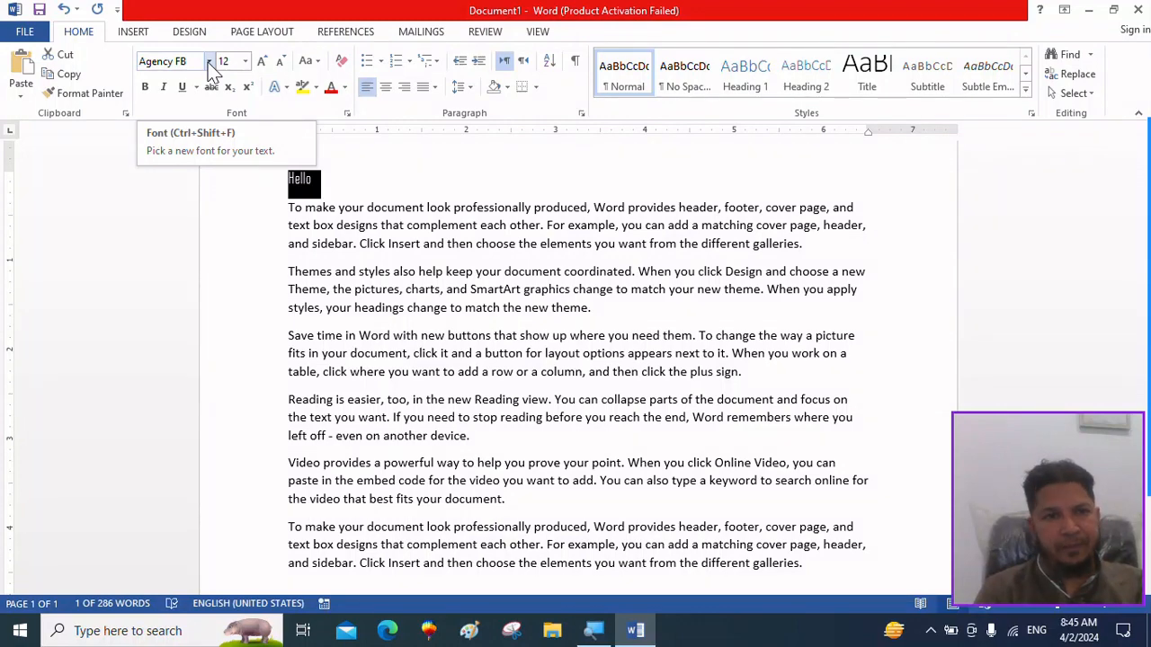
left_click(280, 60)
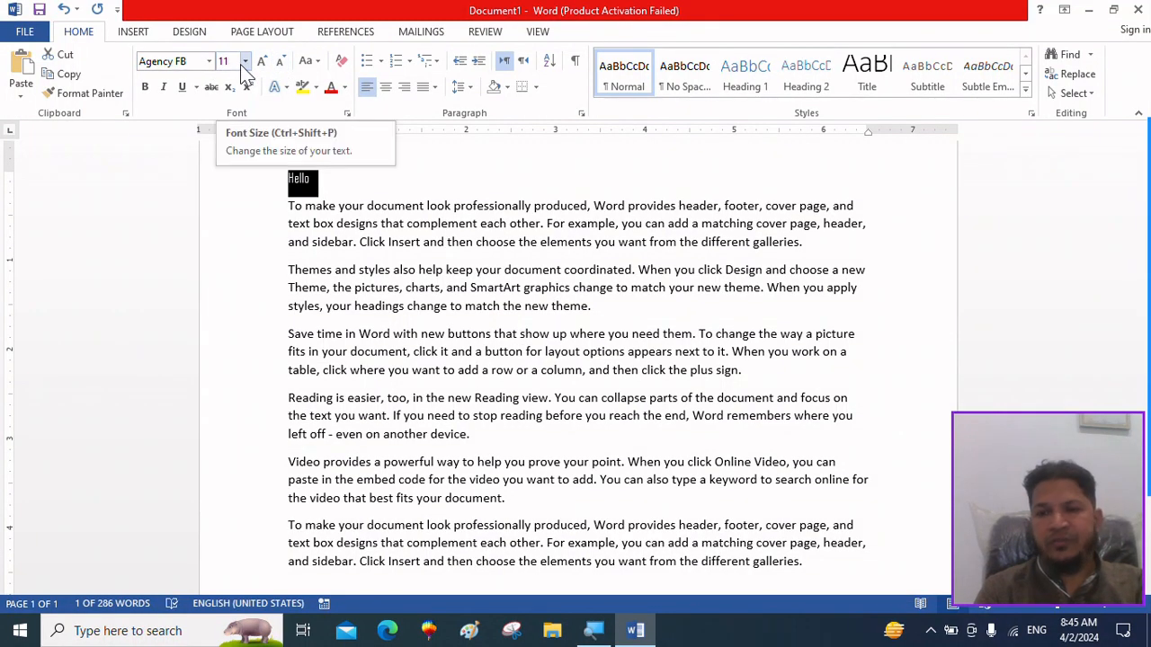
left_click(243, 61)
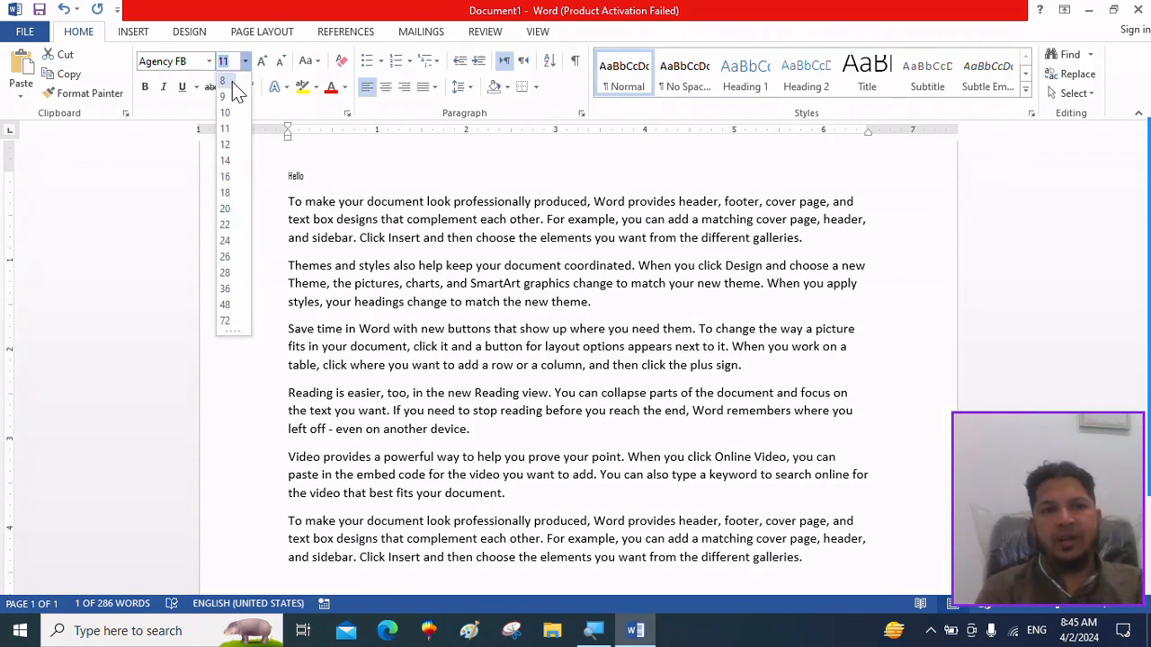
left_click(227, 322)
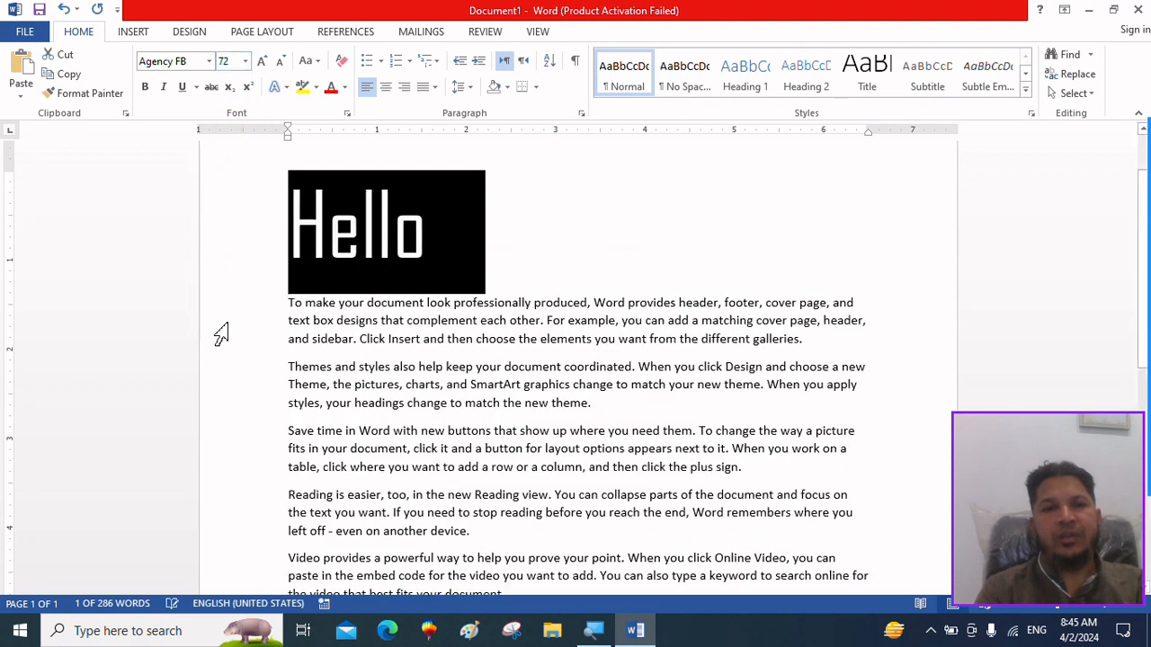
Set the font size of "Hello" to the custom value 100 and deselect the text.
left_click(235, 61)
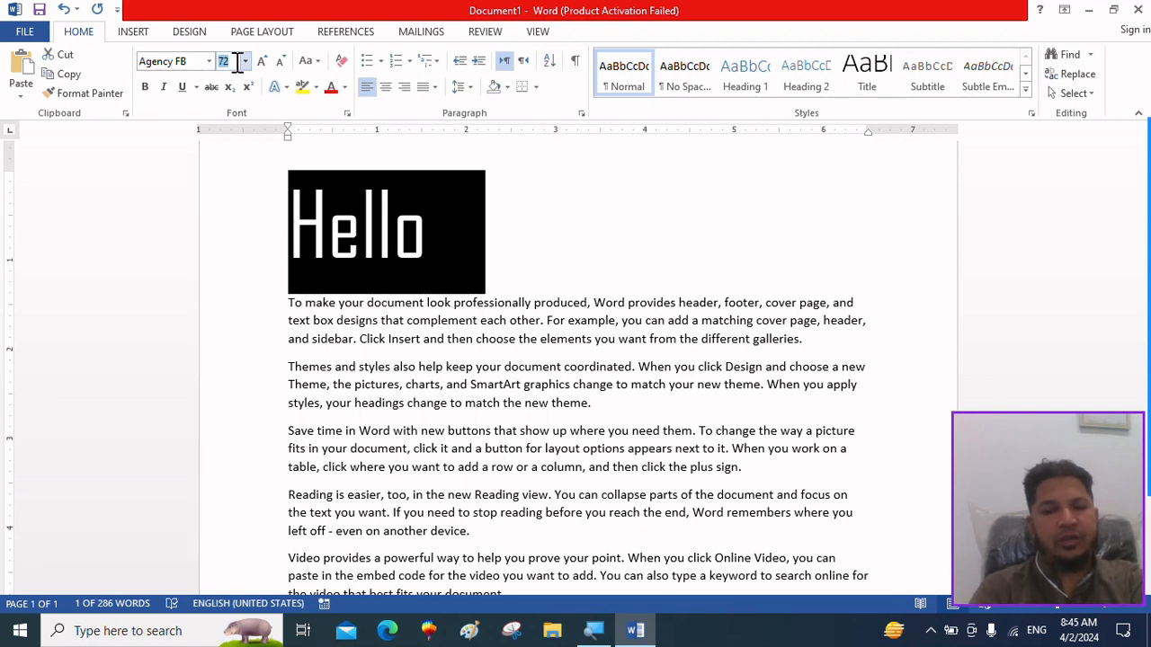
type("100")
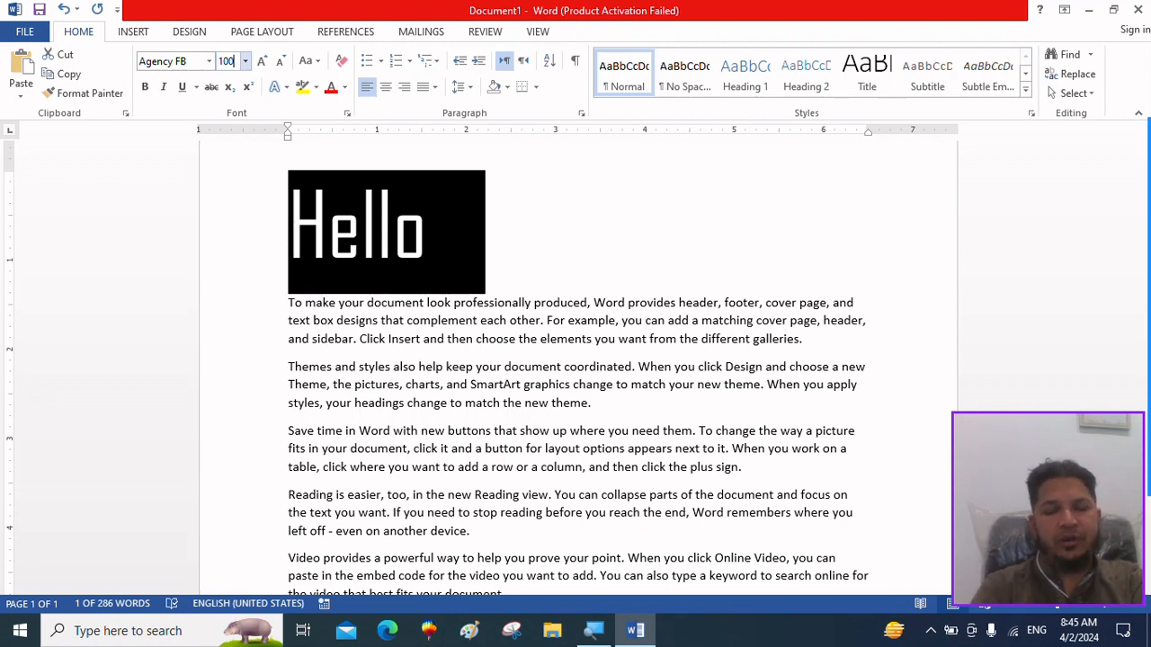
key("Return")
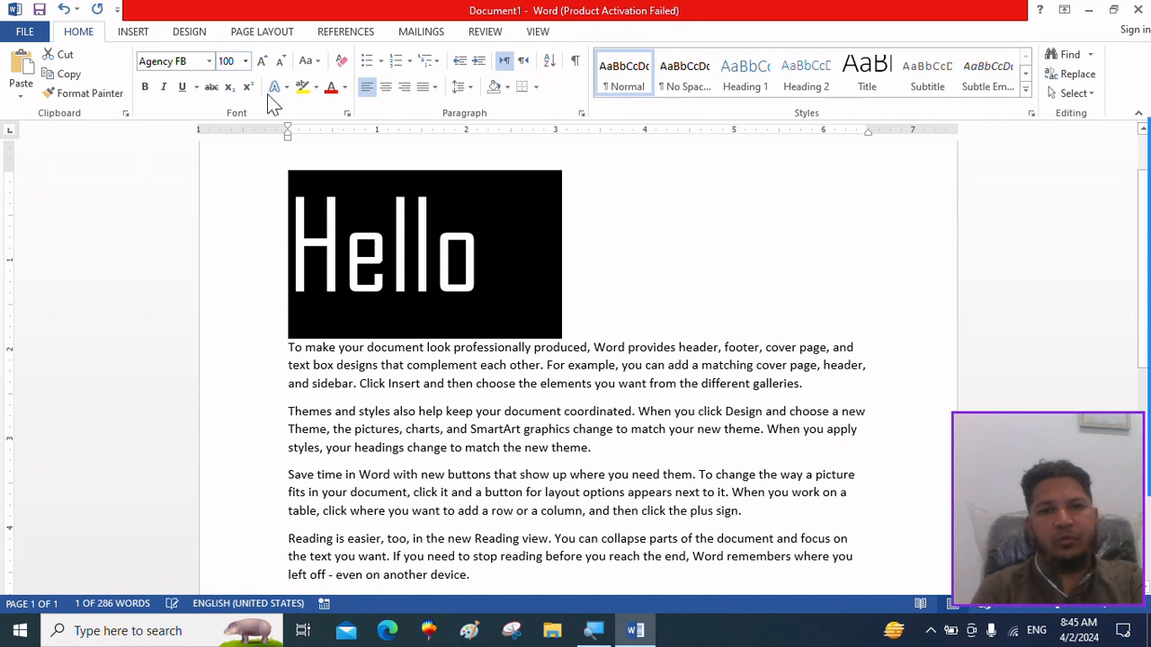
left_click(534, 281)
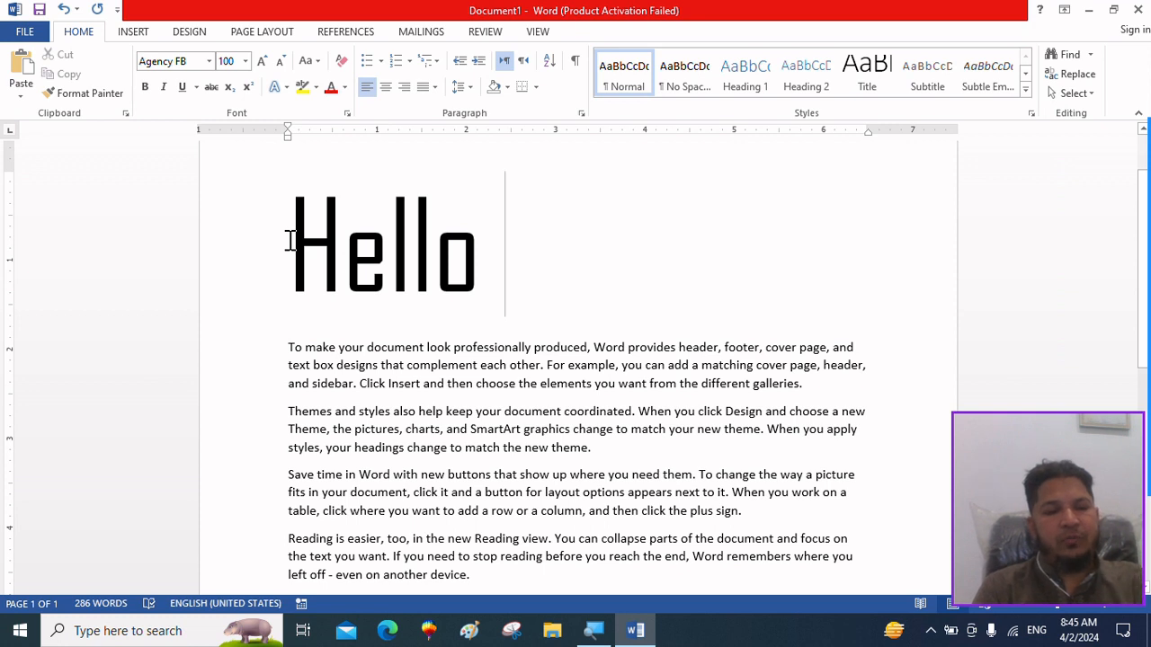
Enter "1-1632" after "Hello" and delete it again.
type("1")
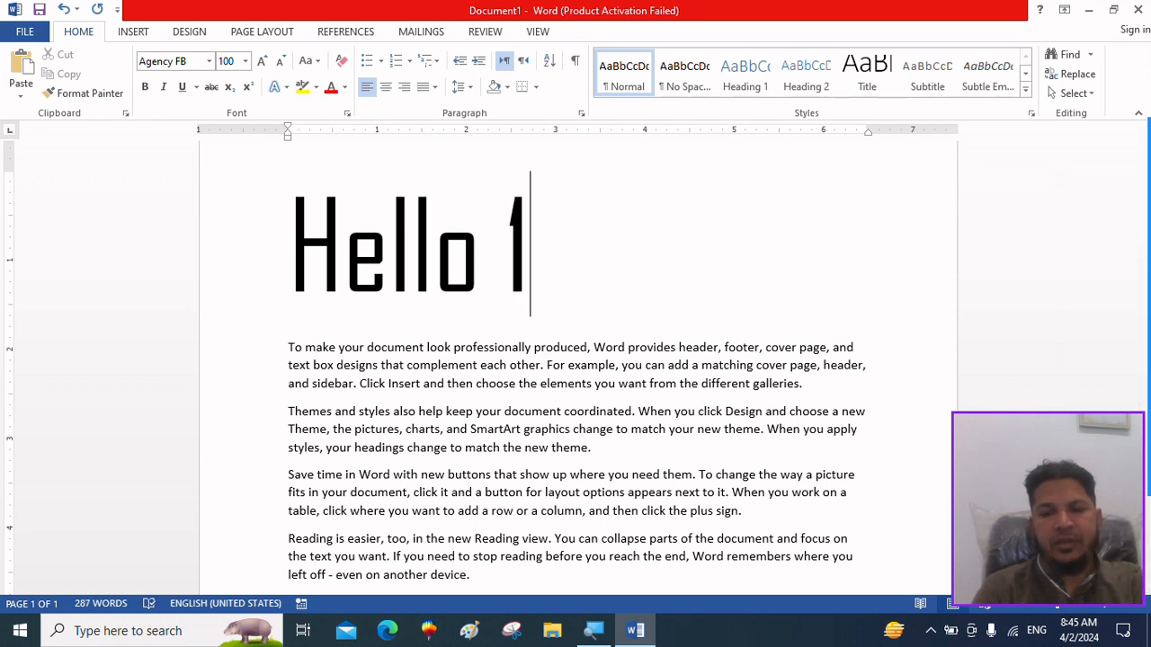
type("-")
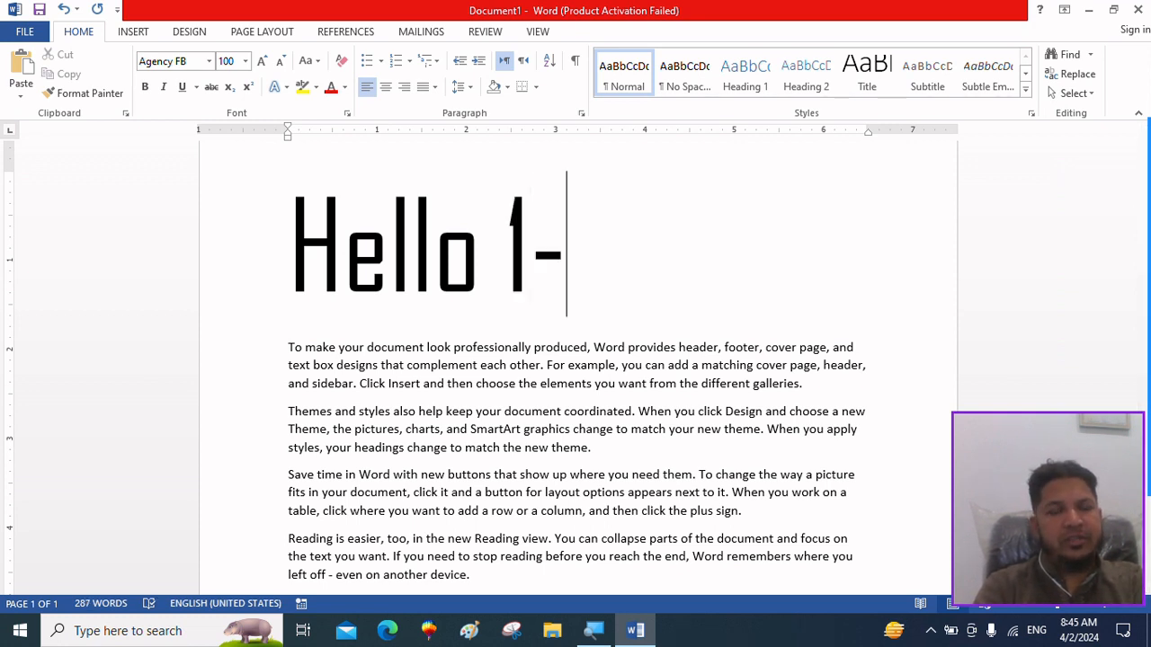
type("1632")
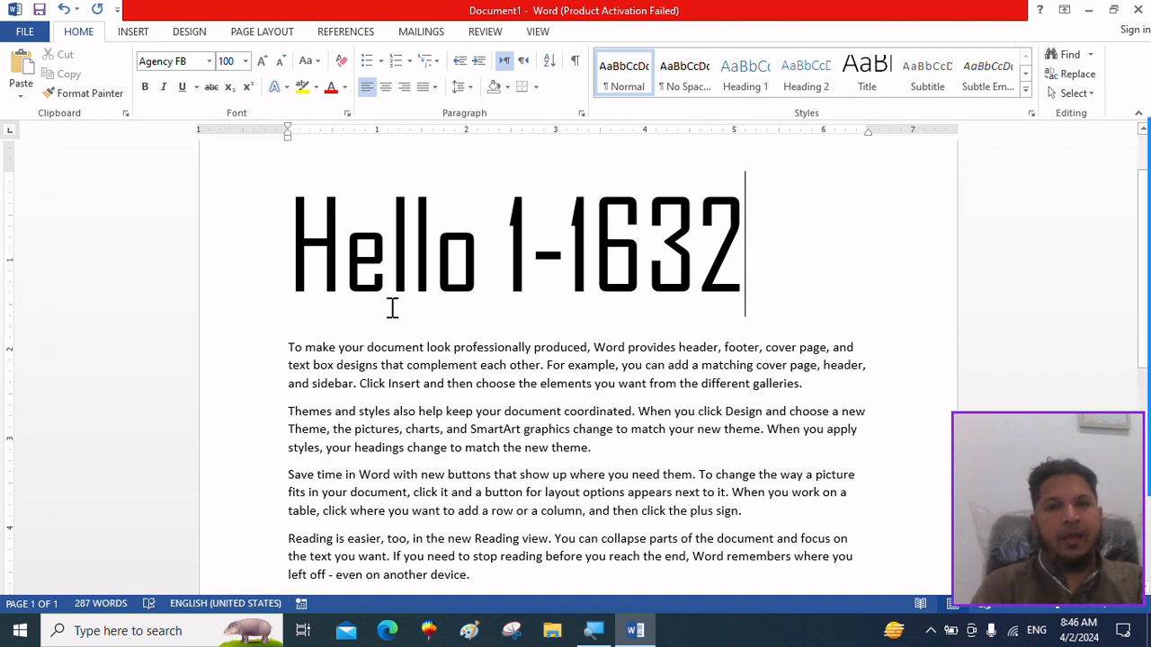
key("BackSpace")
key("BackSpace")
key("BackSpace")
key("BackSpace")
key("BackSpace")
key("BackSpace")
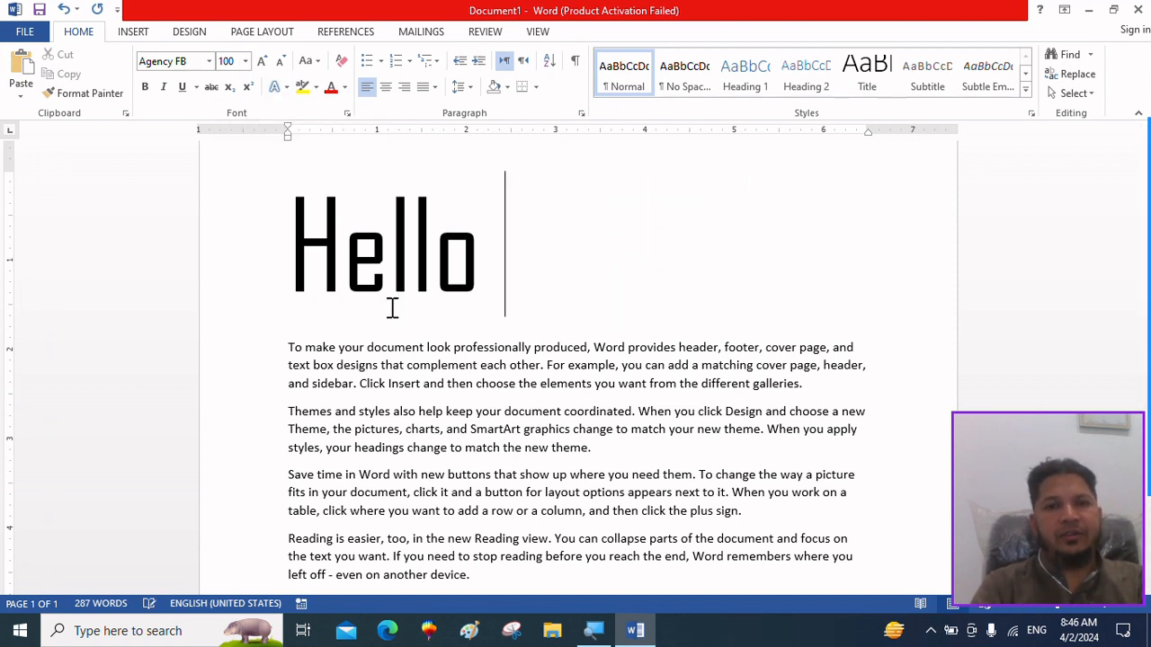
Set the font size of the "Hello" line to 11.
left_click_drag(474, 262, 295, 252)
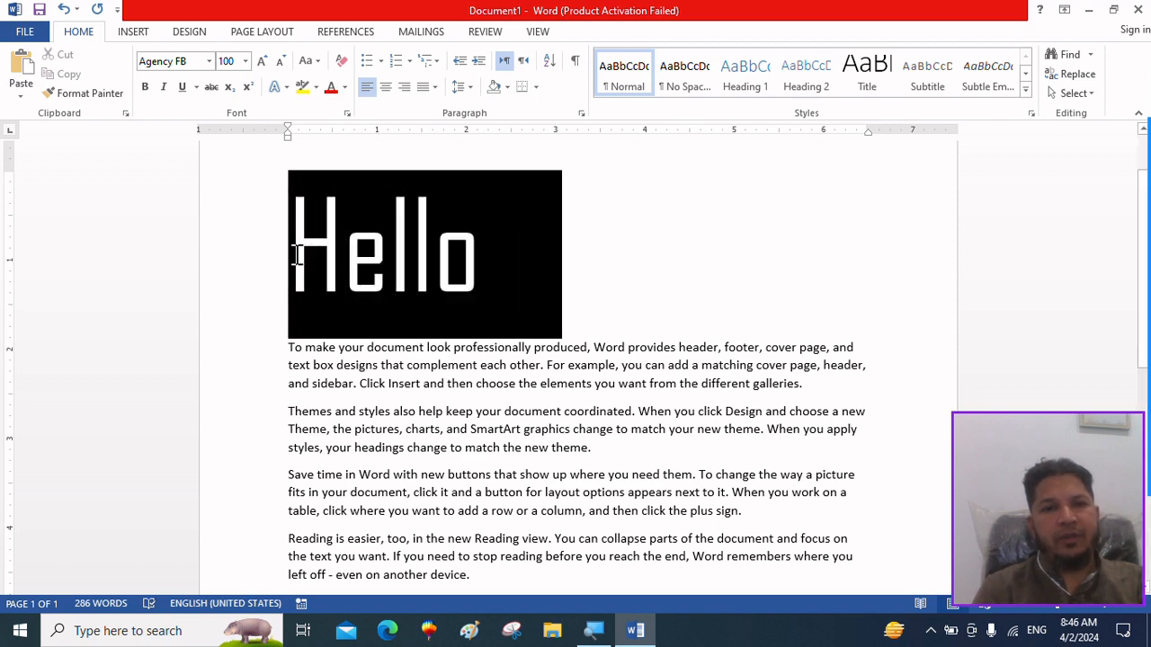
left_click(245, 60)
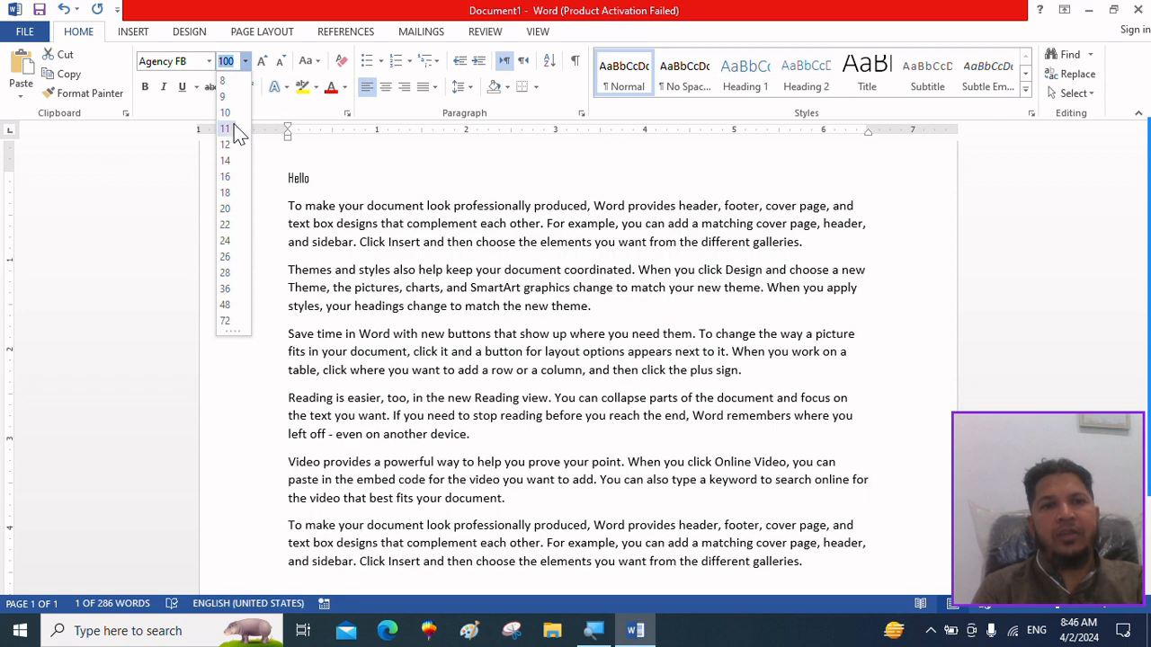
left_click(226, 129)
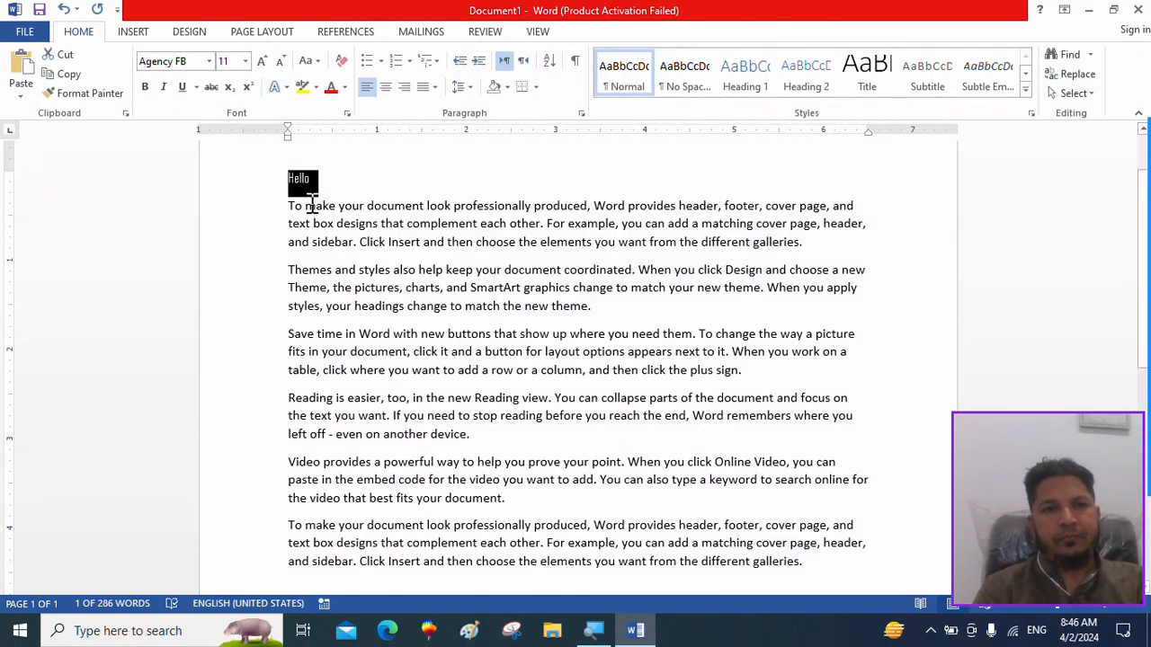
Enlarge the four paragraphs below "Hello", from "To make your document" through "Reading is easier", to font size 18.
left_click(310, 221)
left_click_drag(289, 206, 693, 447)
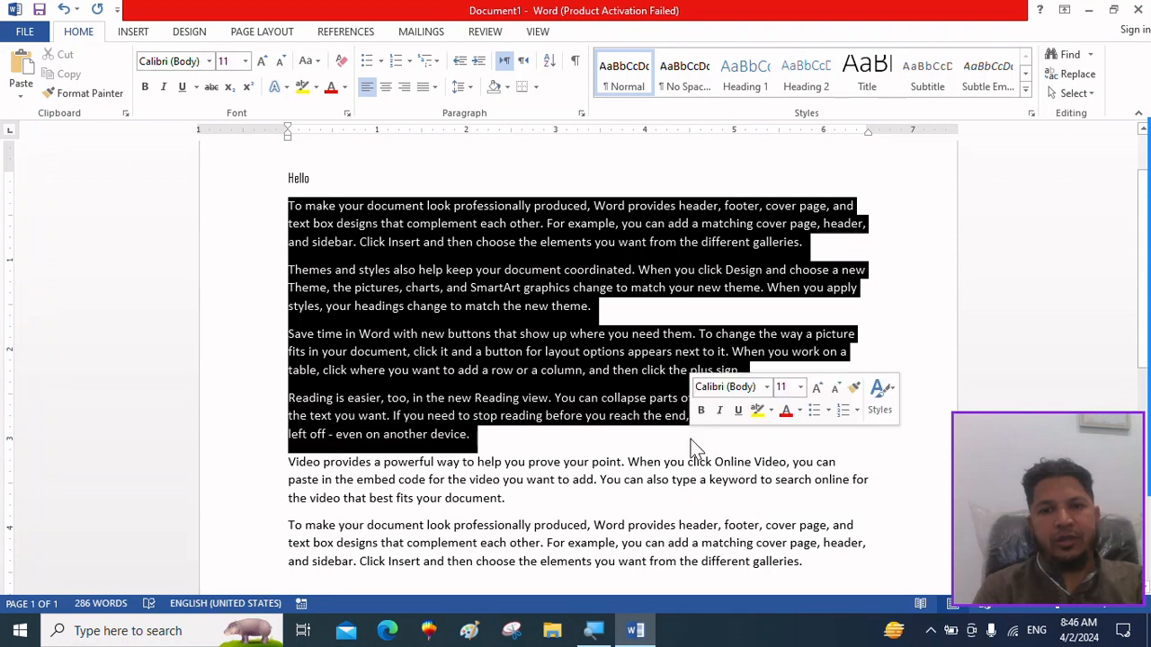
left_click(263, 61)
left_click(262, 61)
left_click(263, 61)
left_click(263, 61)
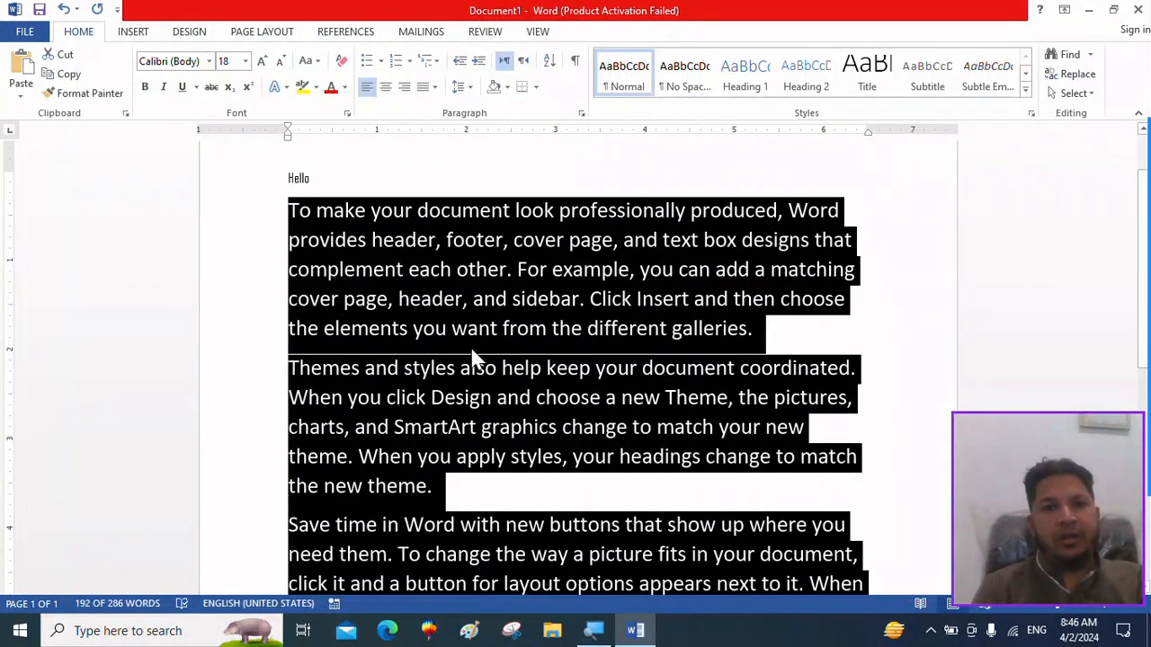
left_click(482, 398)
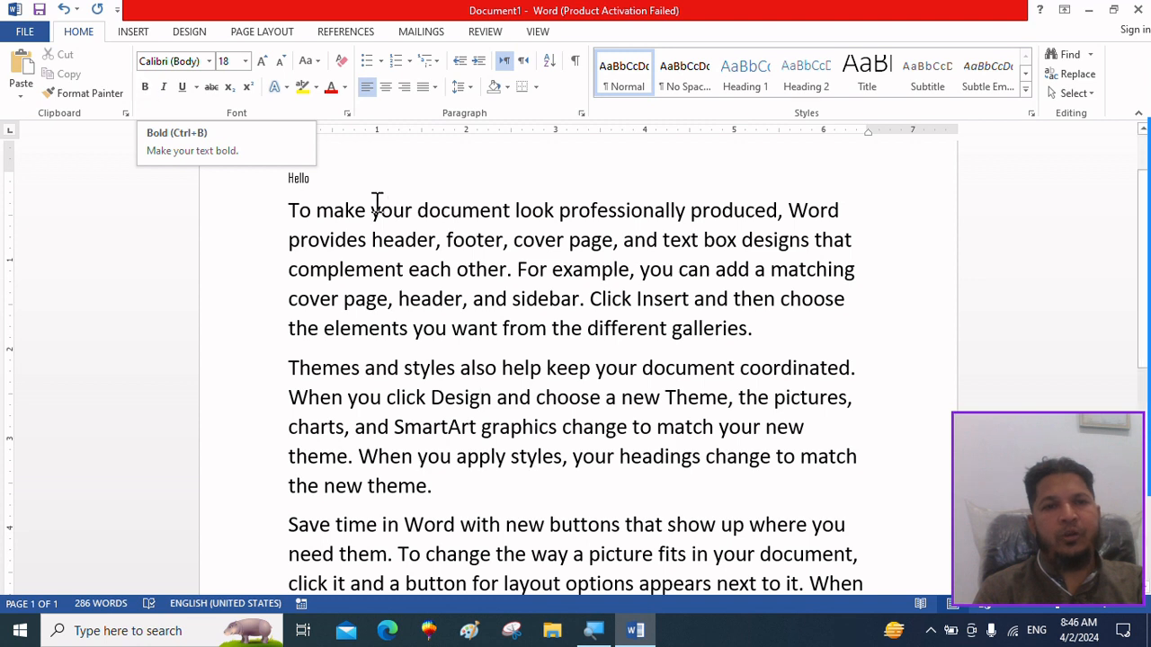
Make the word "document" in the first line of the paragraph below "Hello" bold.
left_click_drag(417, 212, 510, 220)
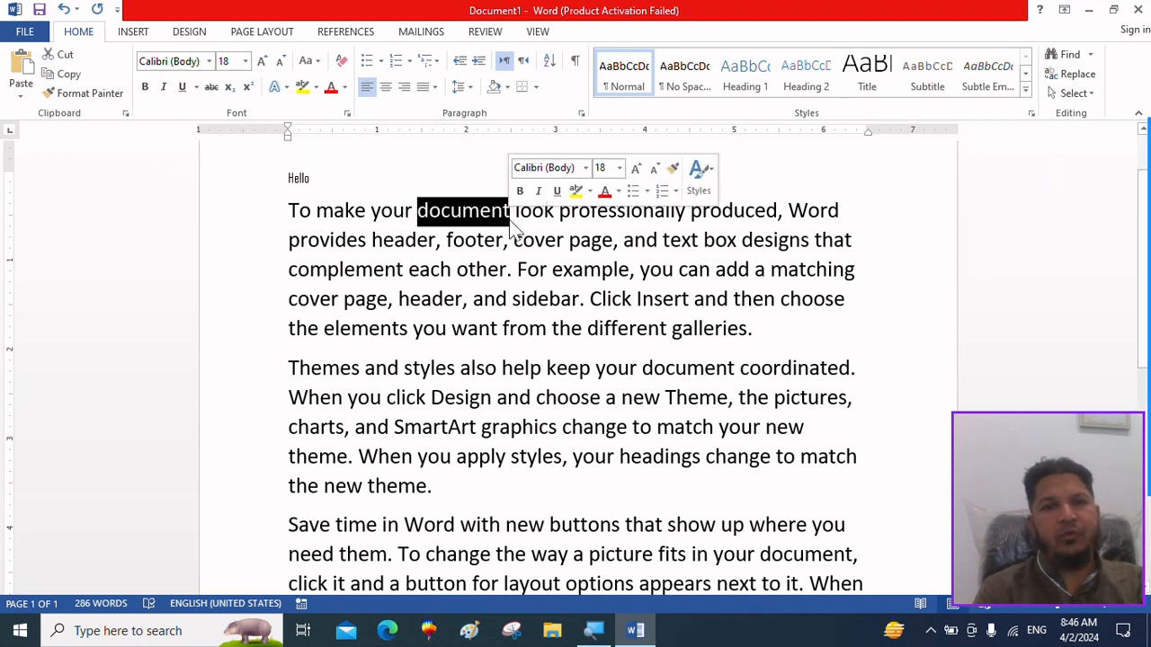
left_click(145, 87)
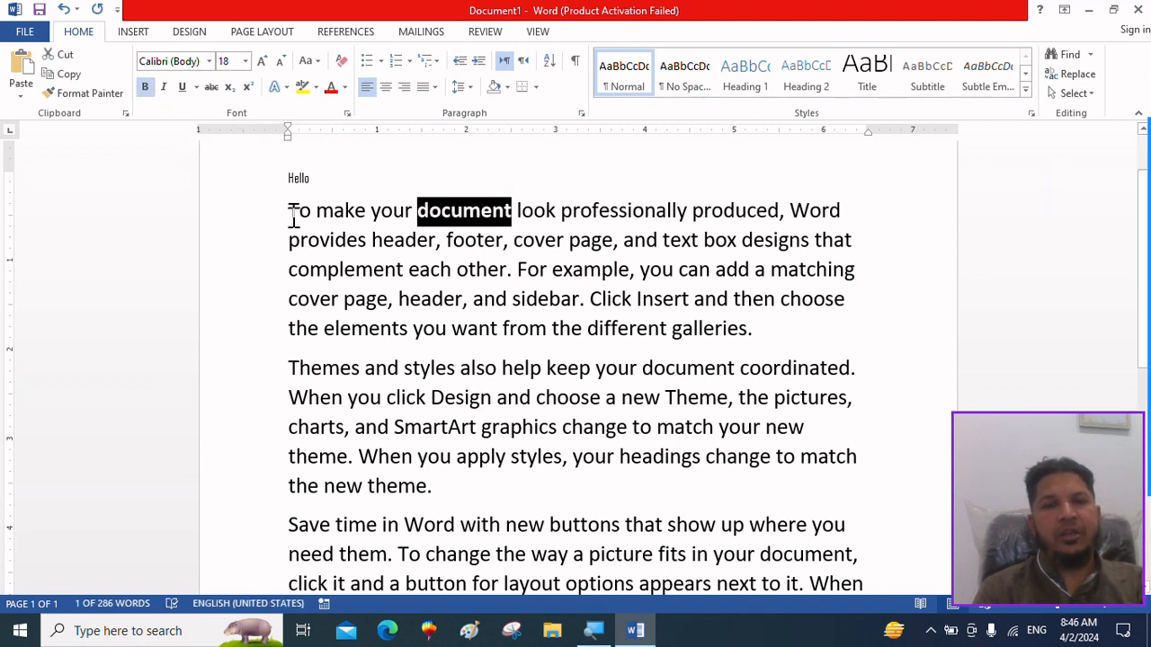
left_click(335, 248)
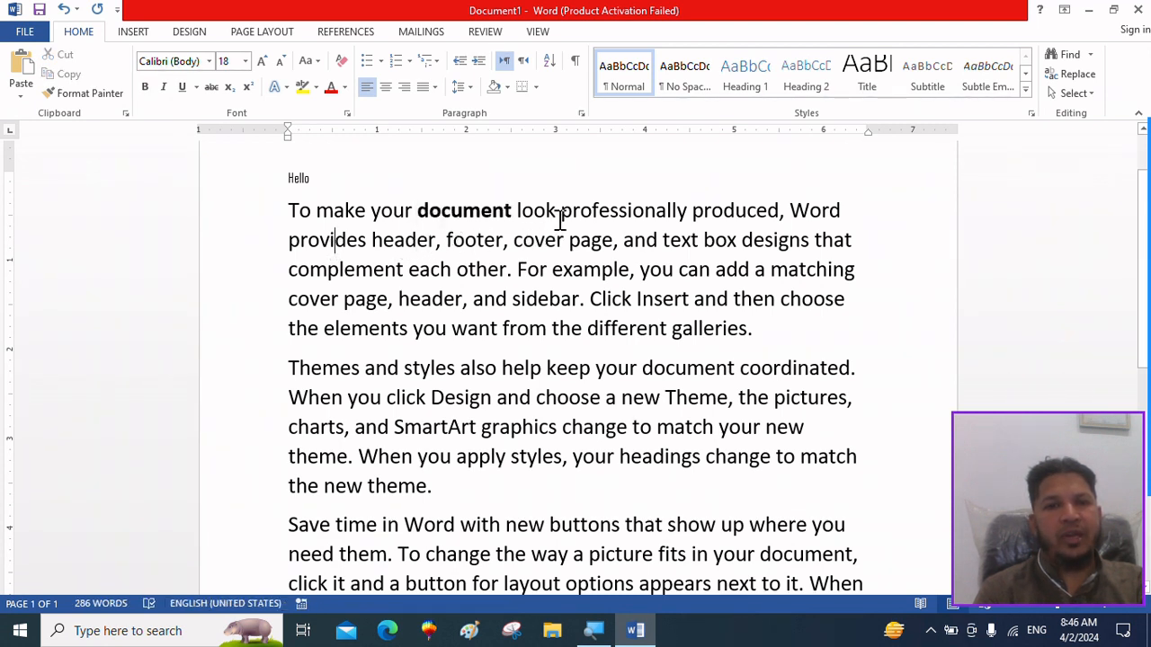
Apply italics to "professionally" in the first paragraph, remove them again, and underline the word.
left_click_drag(560, 217, 694, 221)
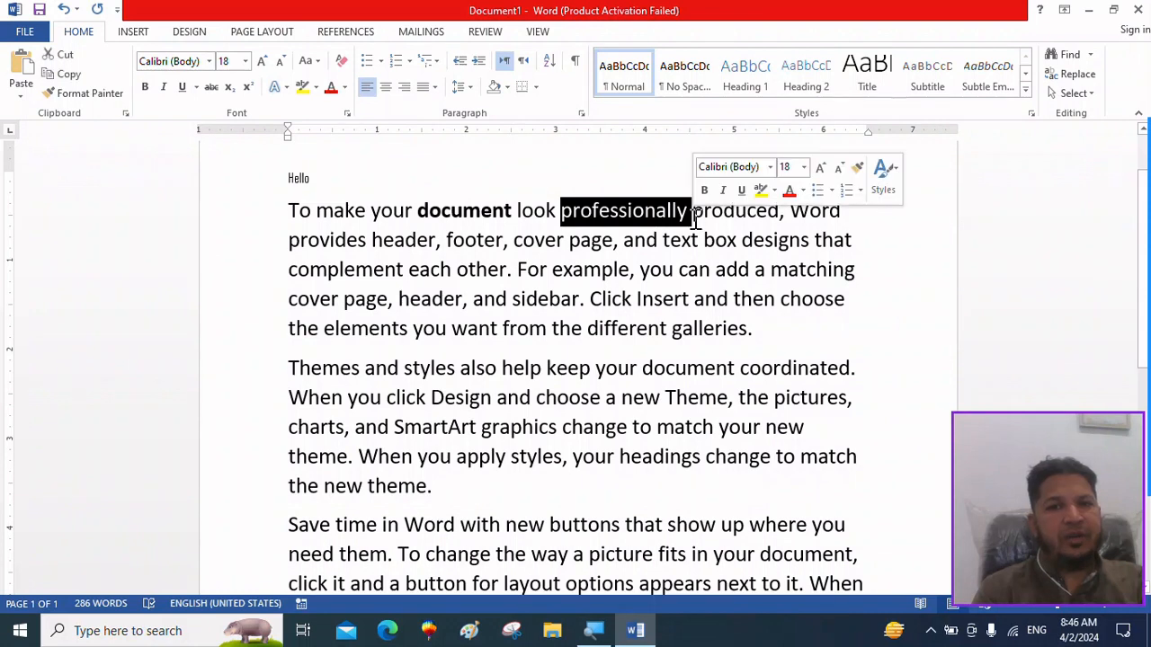
left_click(164, 89)
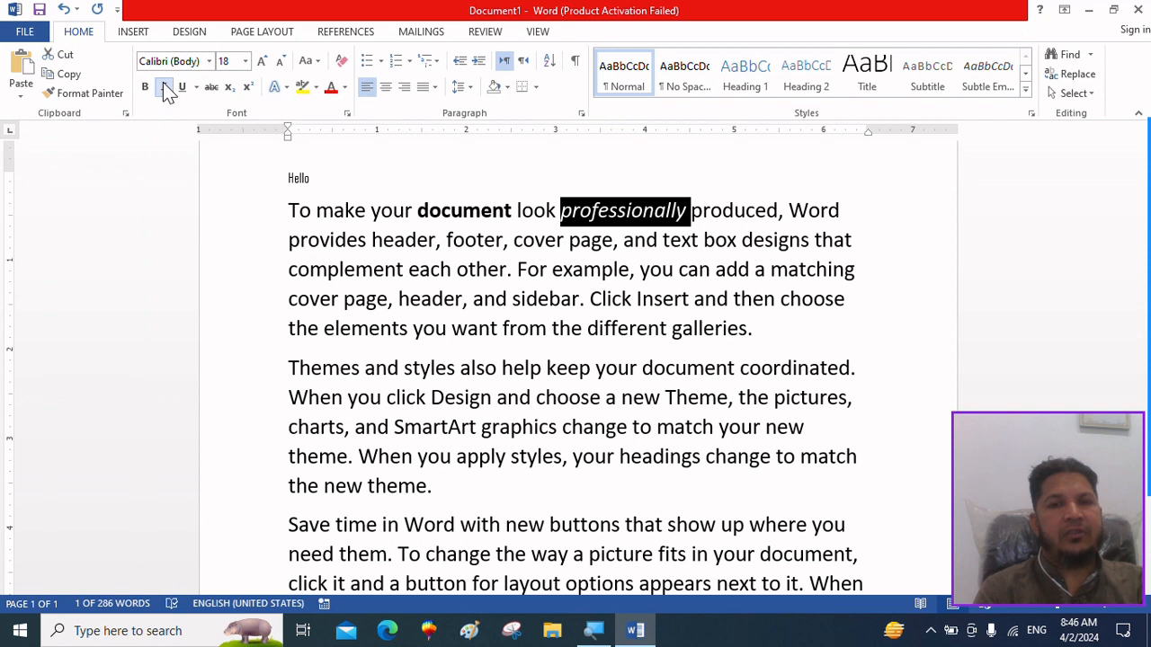
left_click(165, 87)
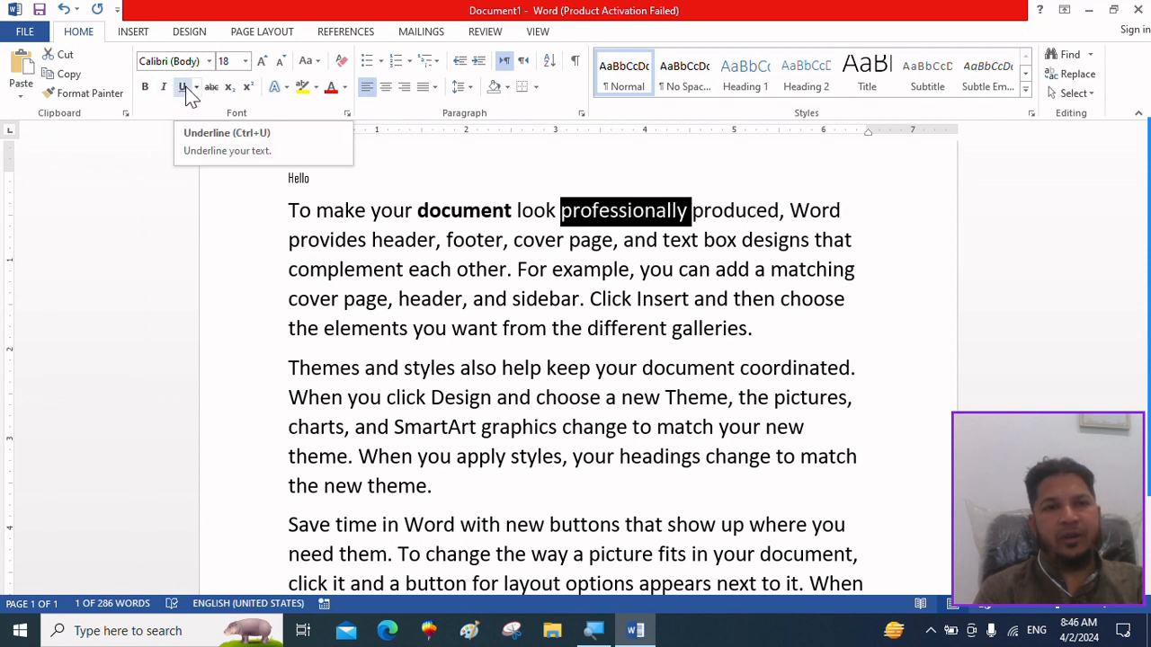
left_click(184, 88)
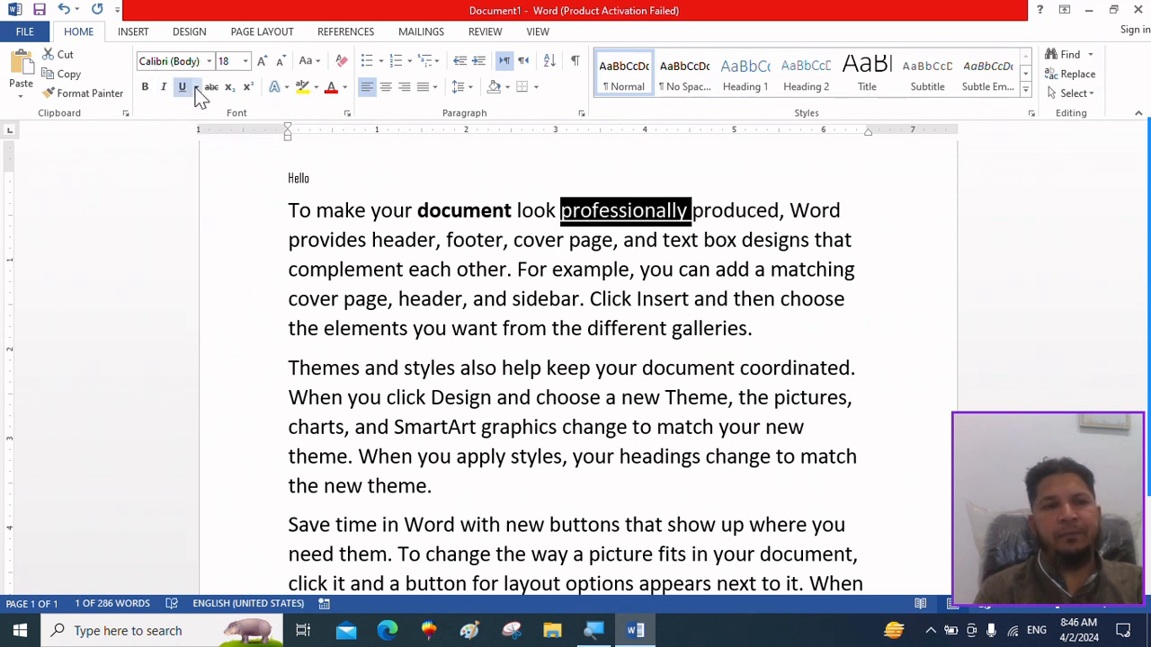
left_click(452, 327)
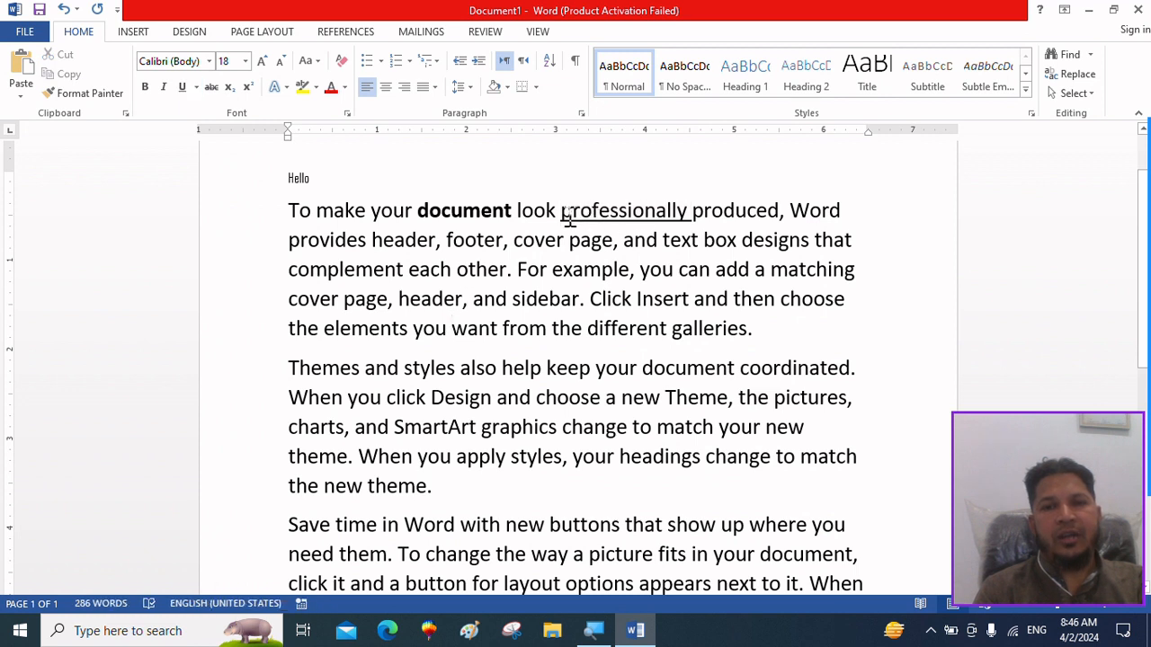
Examine the underline styles available for the word "professionally" without choosing another one.
left_click_drag(561, 212, 693, 205)
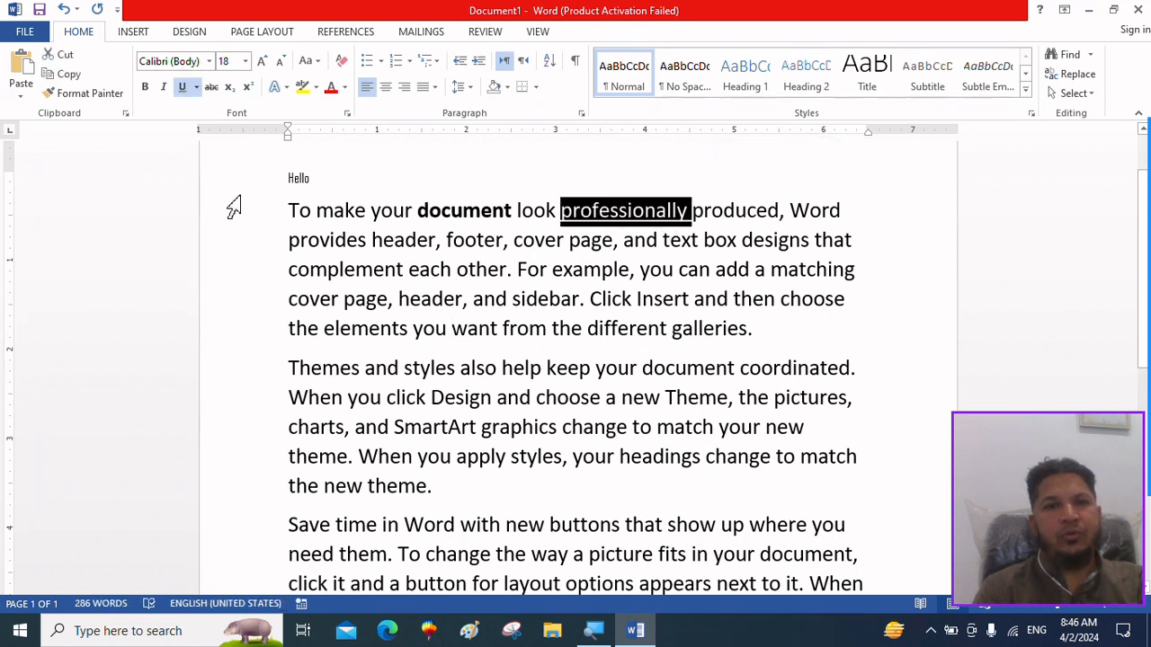
left_click(197, 90)
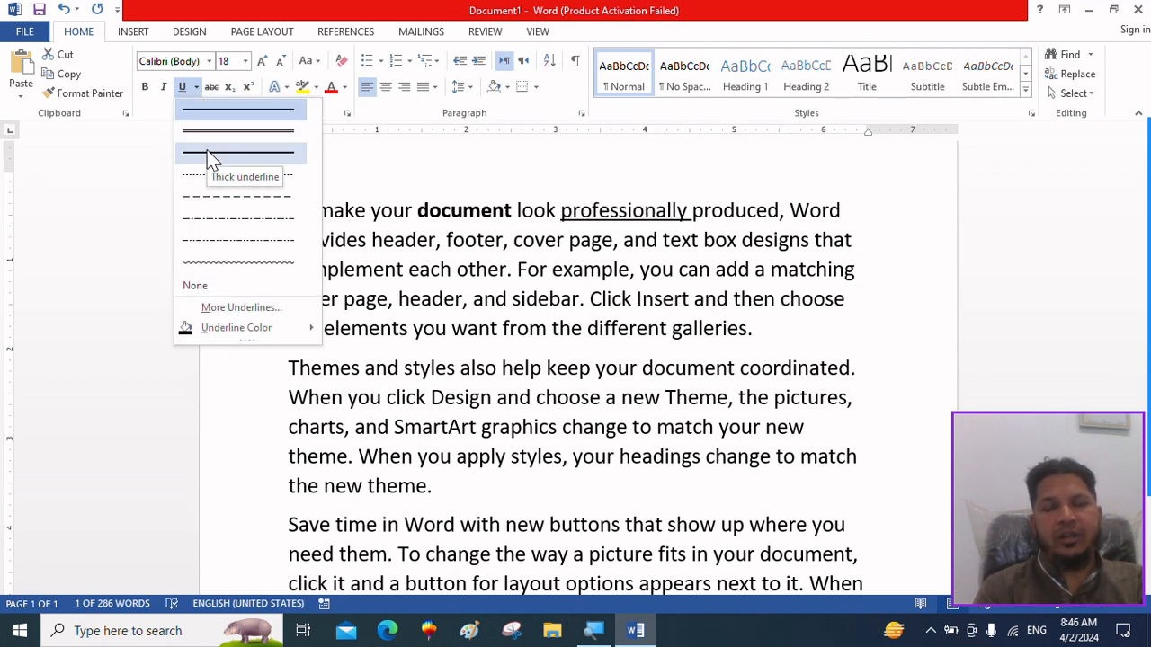
left_click(456, 269)
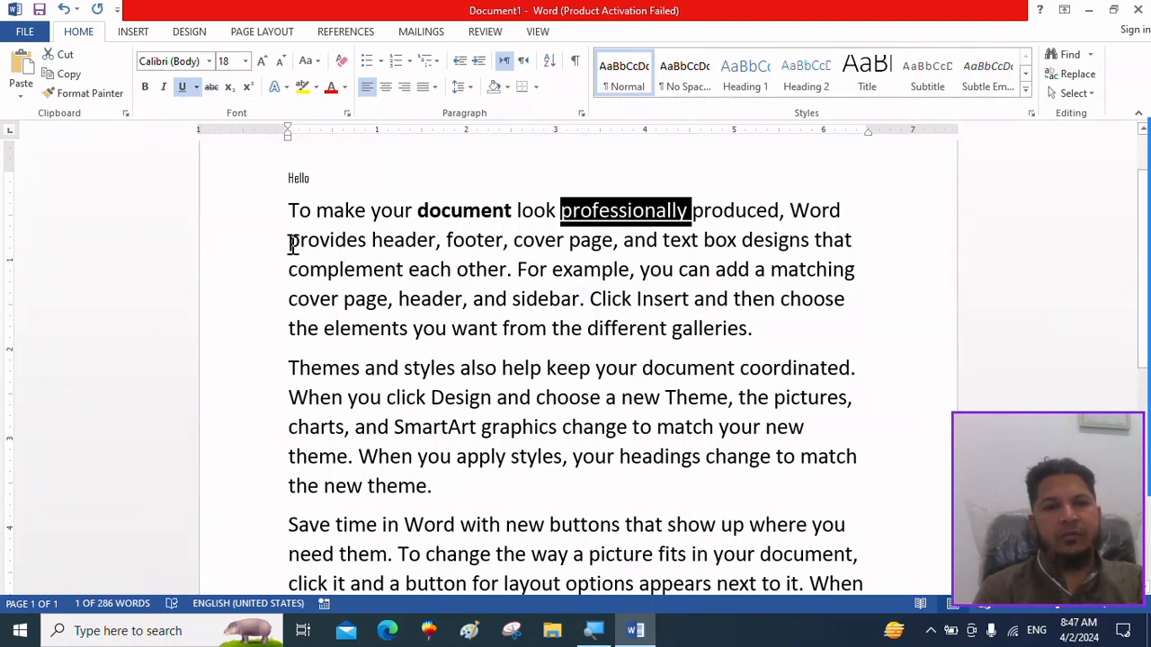
Strike through the first paragraph's text from "provides header" to "cover page, header" and remove the strikethrough again.
left_click_drag(292, 245, 413, 286)
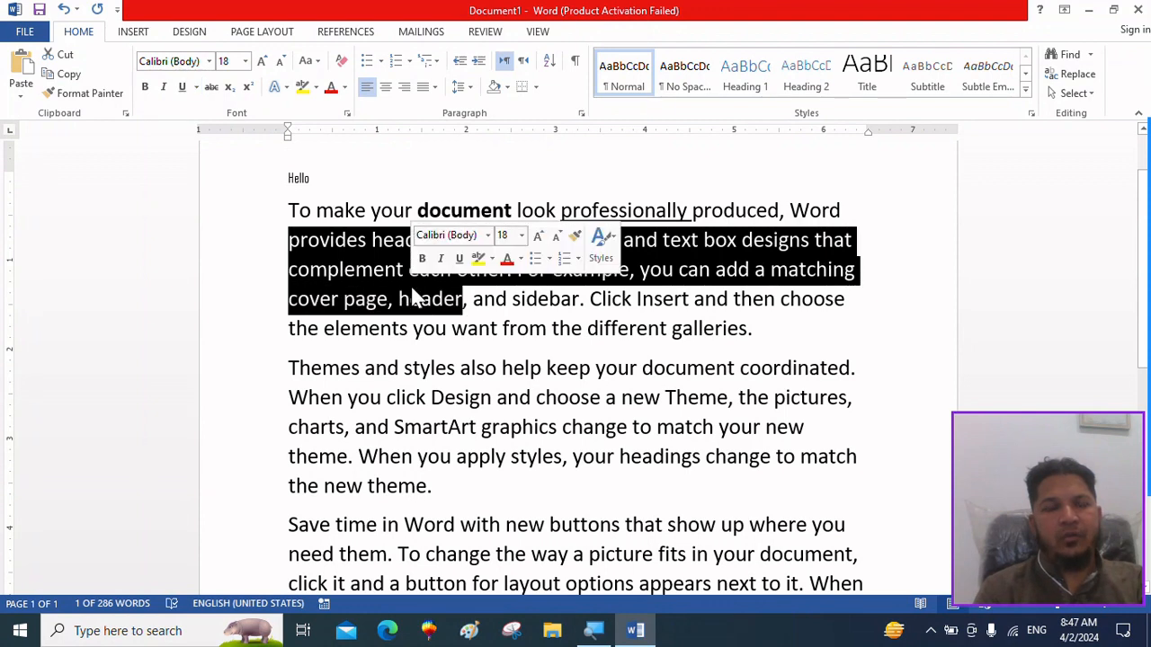
left_click(211, 90)
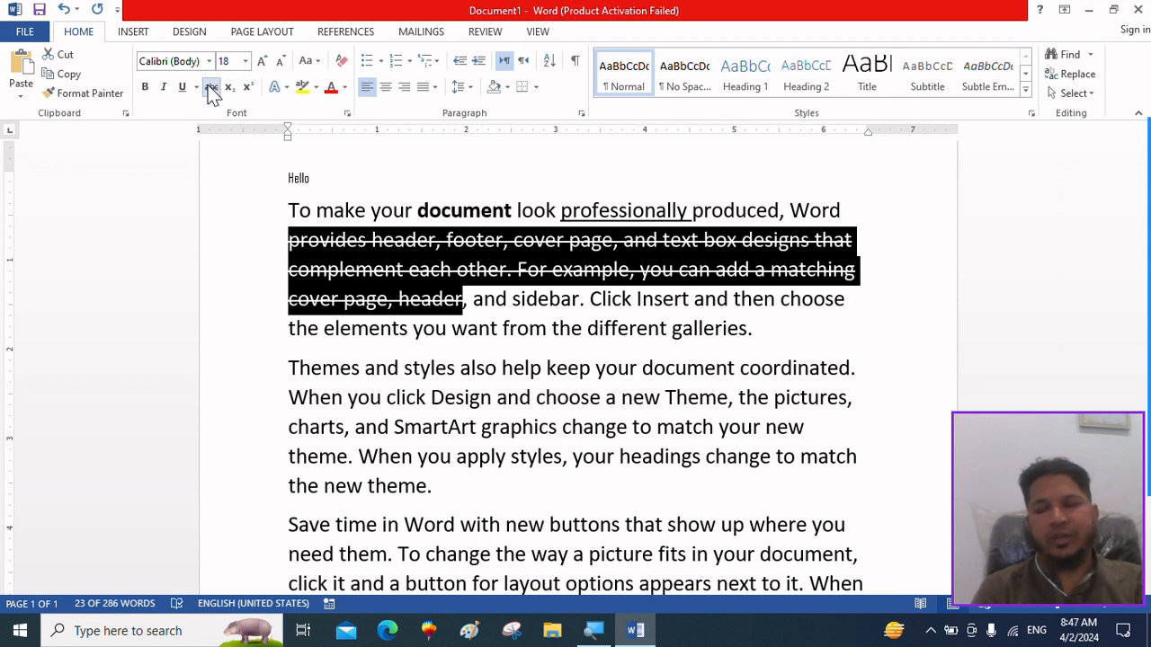
left_click(211, 90)
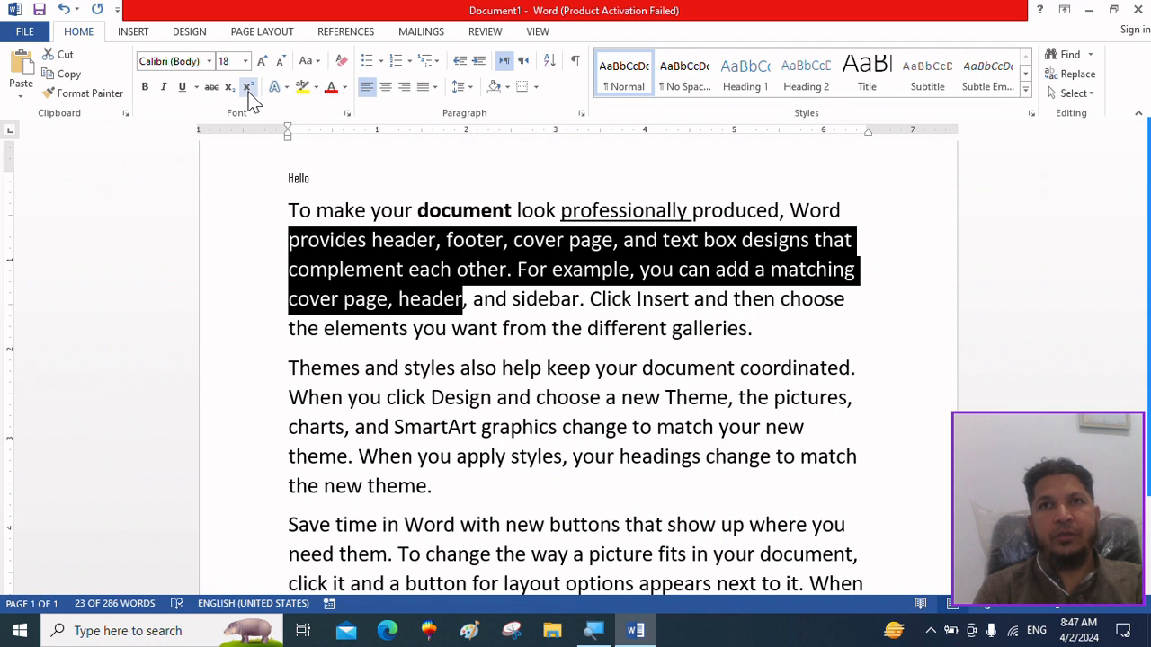
Add two new lines reading "X2" and "H2O" directly below the first paragraph.
left_click(763, 338)
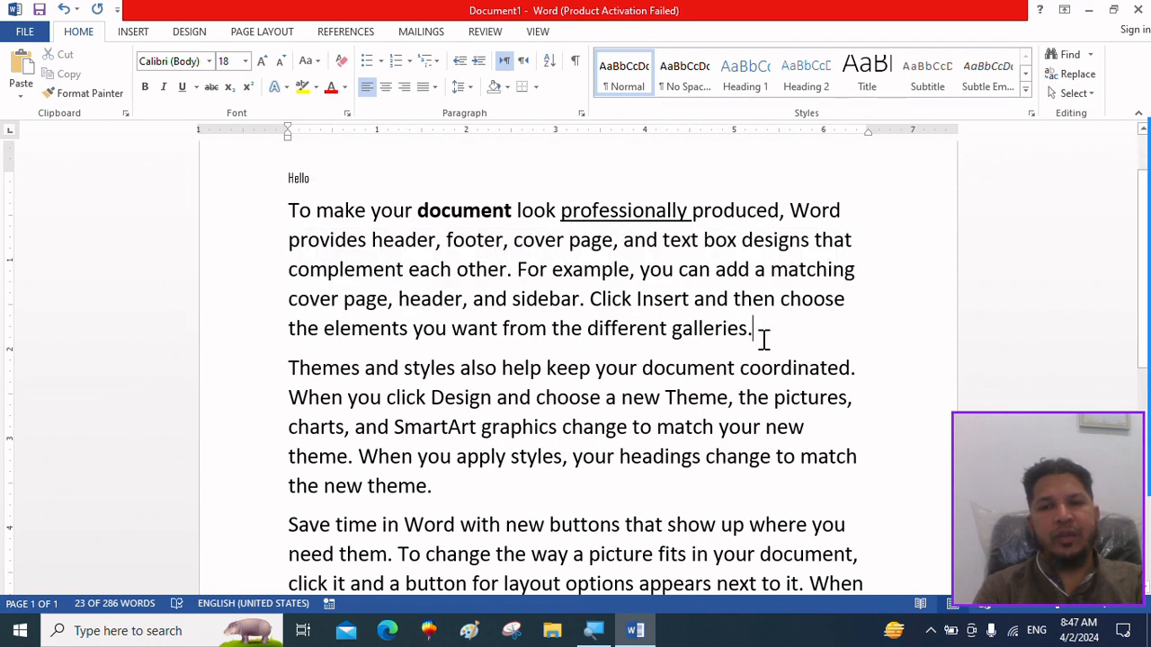
key("Return")
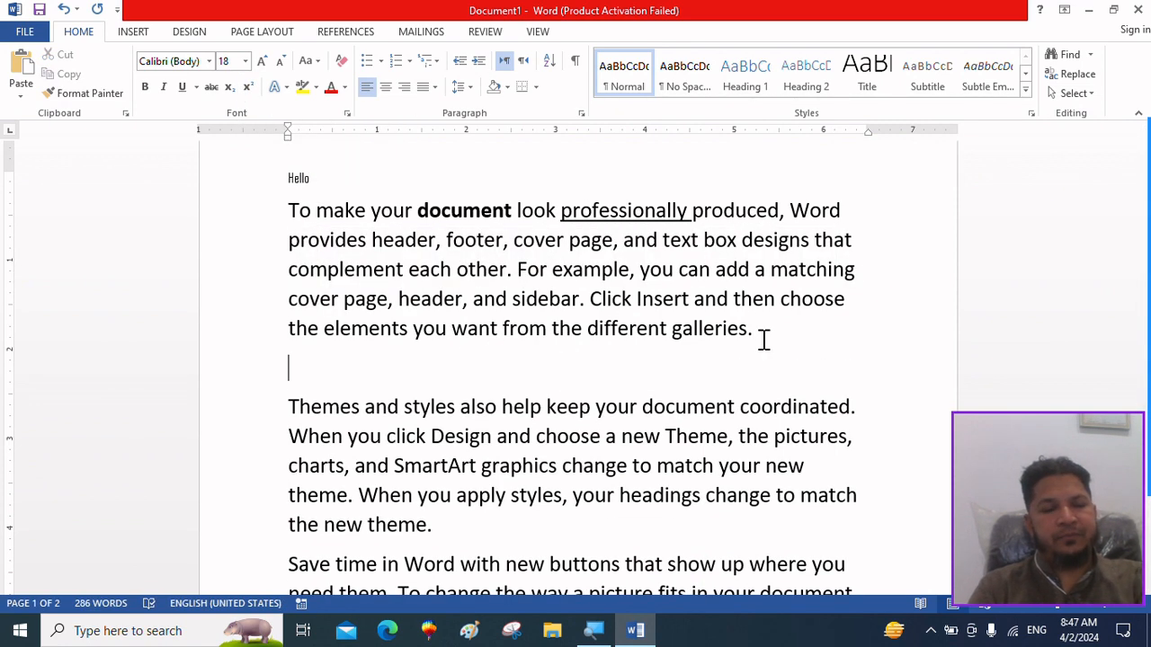
type("X2")
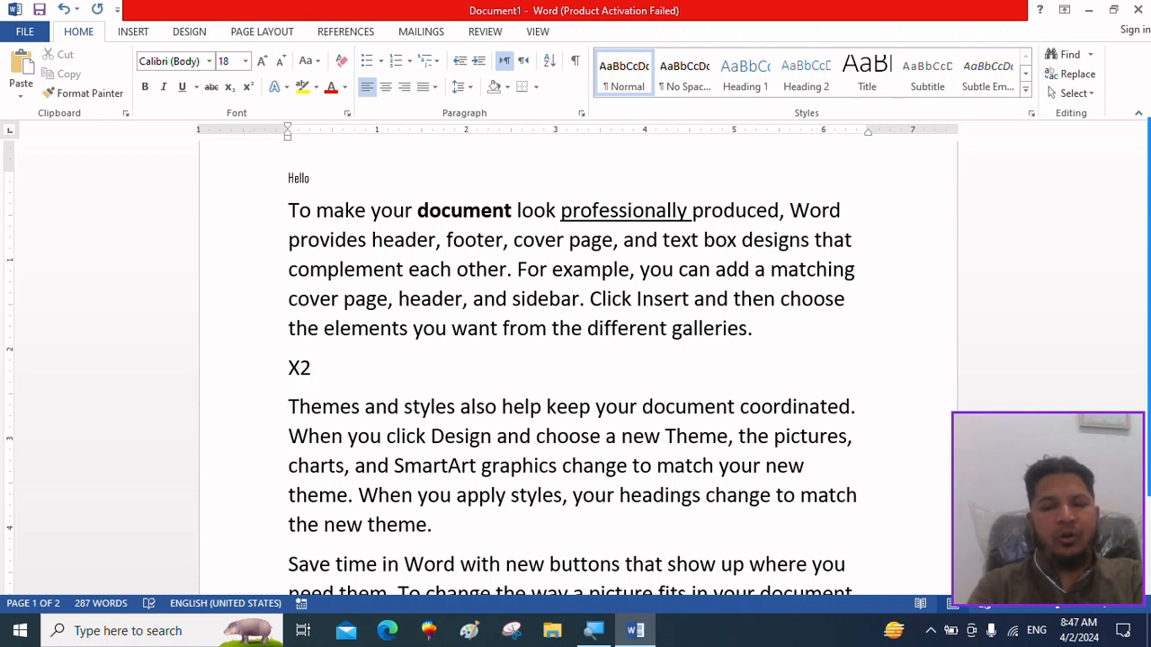
key("Return")
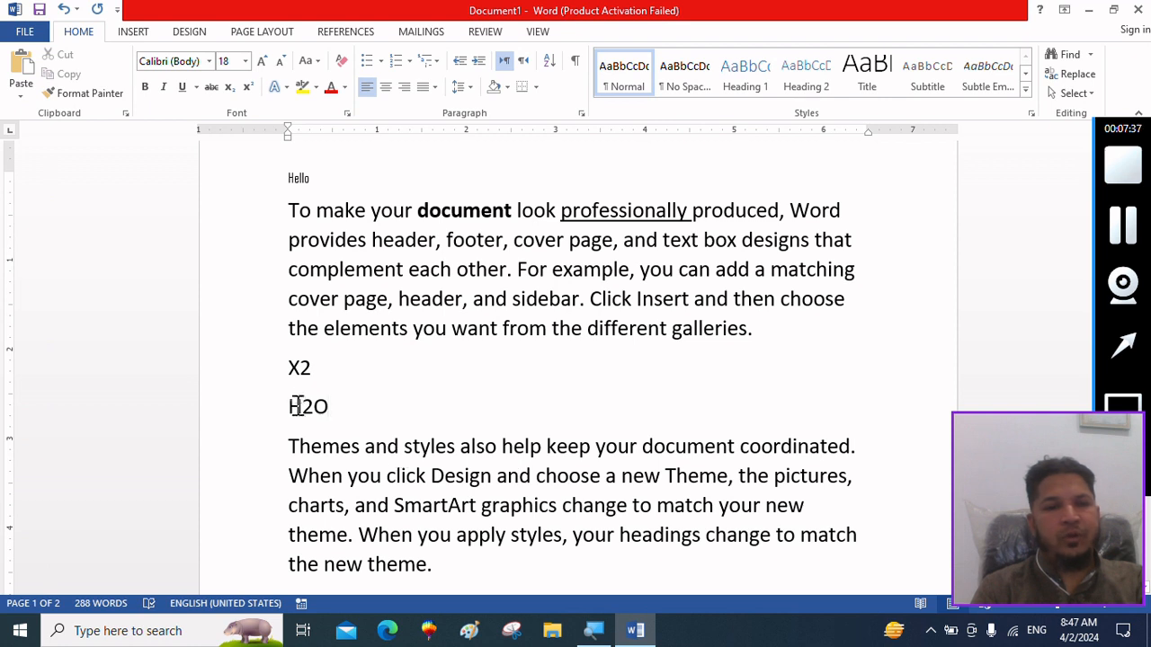
Make the 2 in "H2O" a subscript and the 2 in "X2" a superscript.
left_click_drag(312, 406, 303, 406)
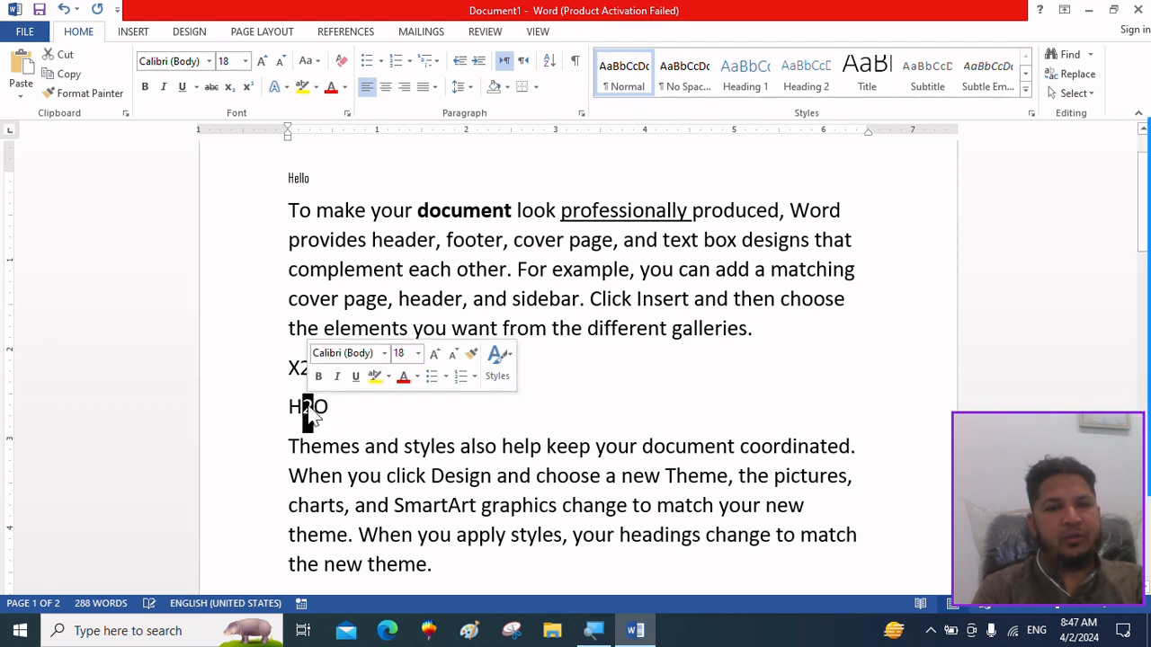
left_click(232, 89)
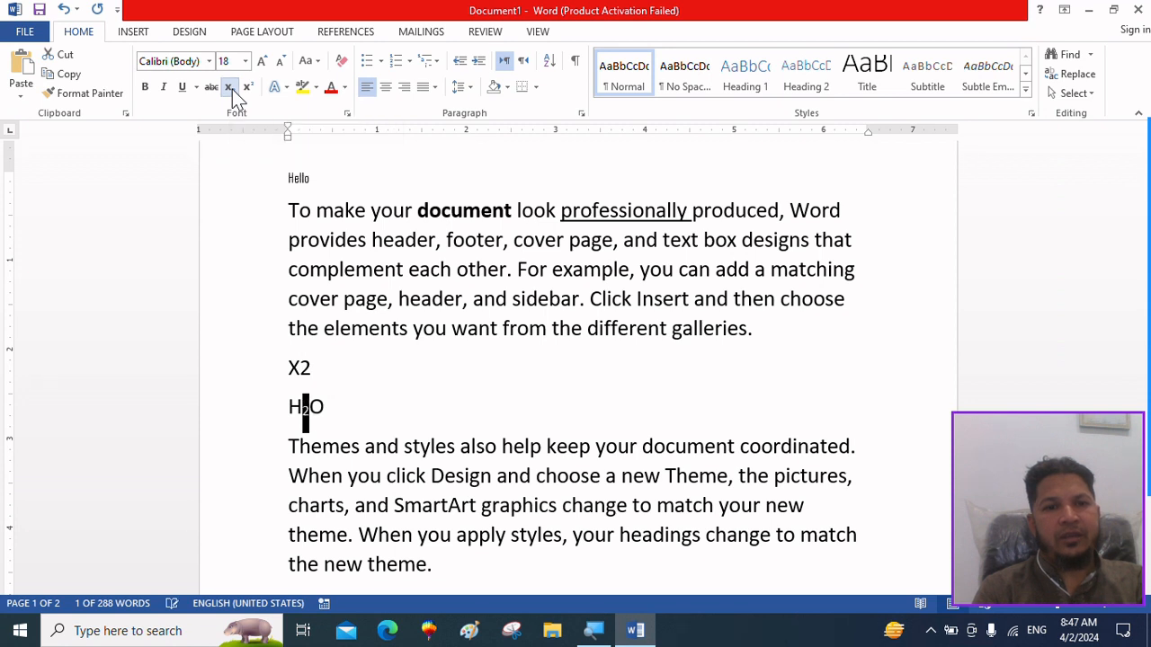
left_click(393, 449)
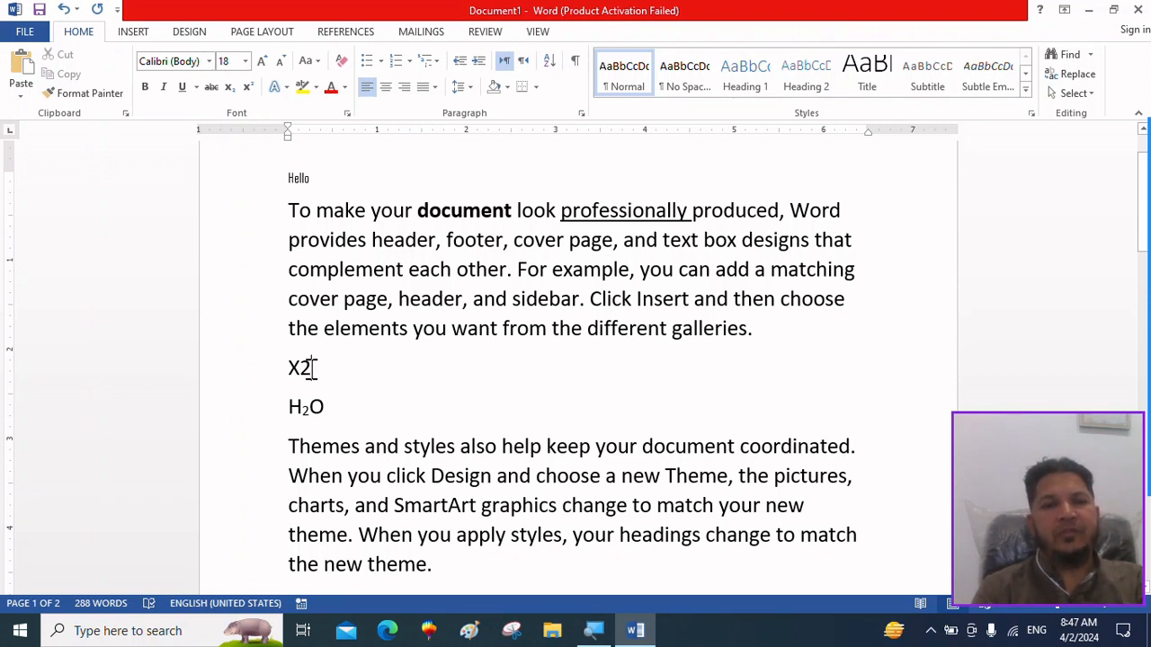
left_click_drag(309, 368, 301, 370)
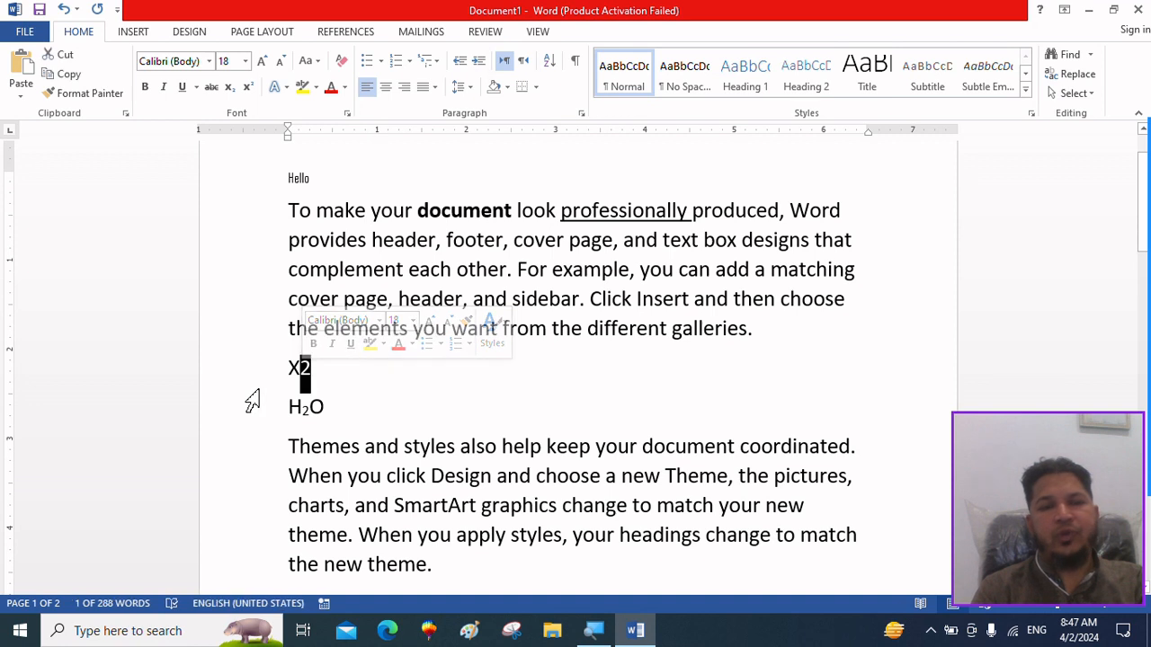
left_click(249, 88)
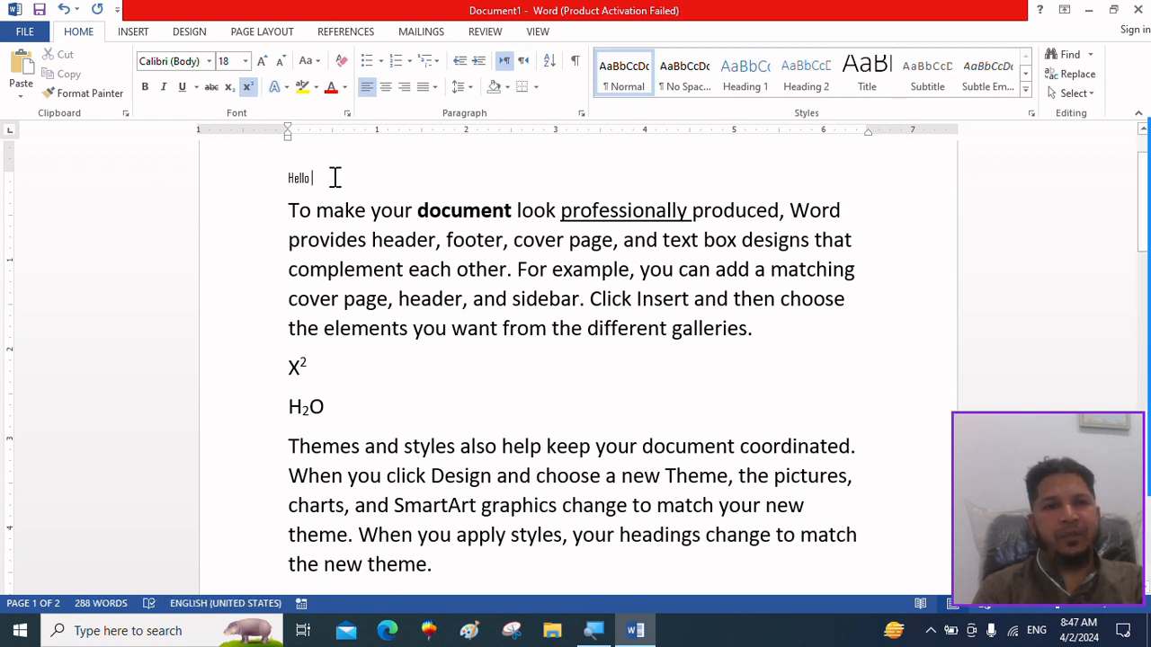
Grow and shrink the font of the "Hello" heading in increments, ending at size 72.
left_click(254, 169)
left_click(260, 61)
left_click(260, 62)
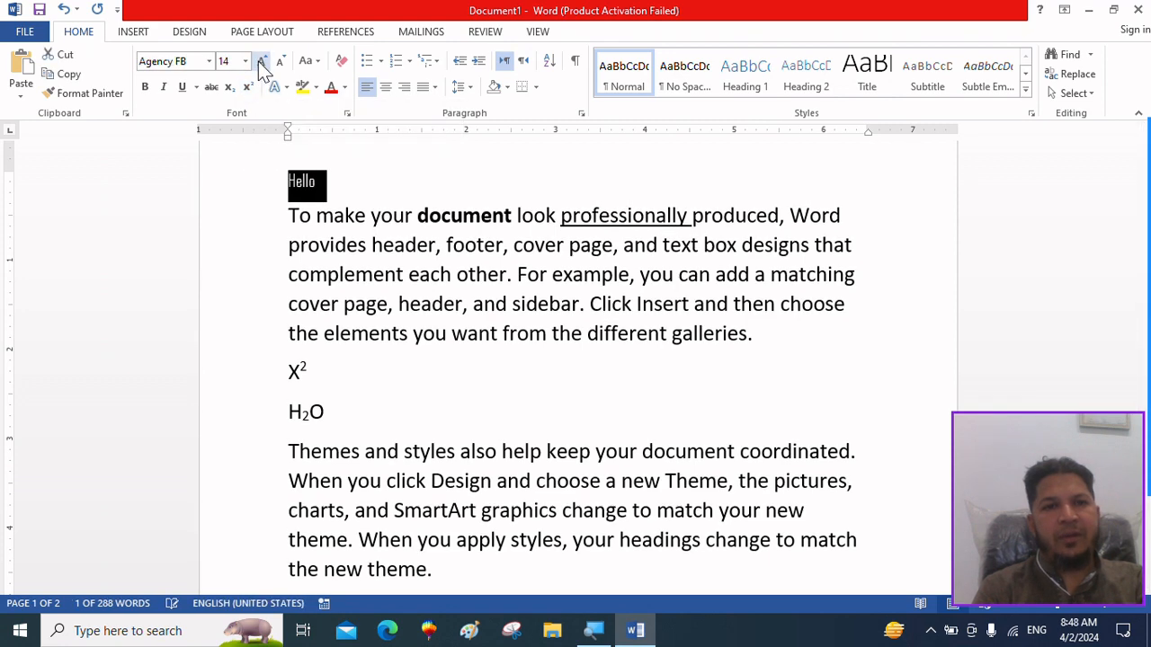
left_click(259, 61)
left_click(260, 61)
left_click(260, 62)
left_click(260, 61)
left_click(260, 61)
left_click(259, 61)
left_click(260, 61)
left_click(260, 61)
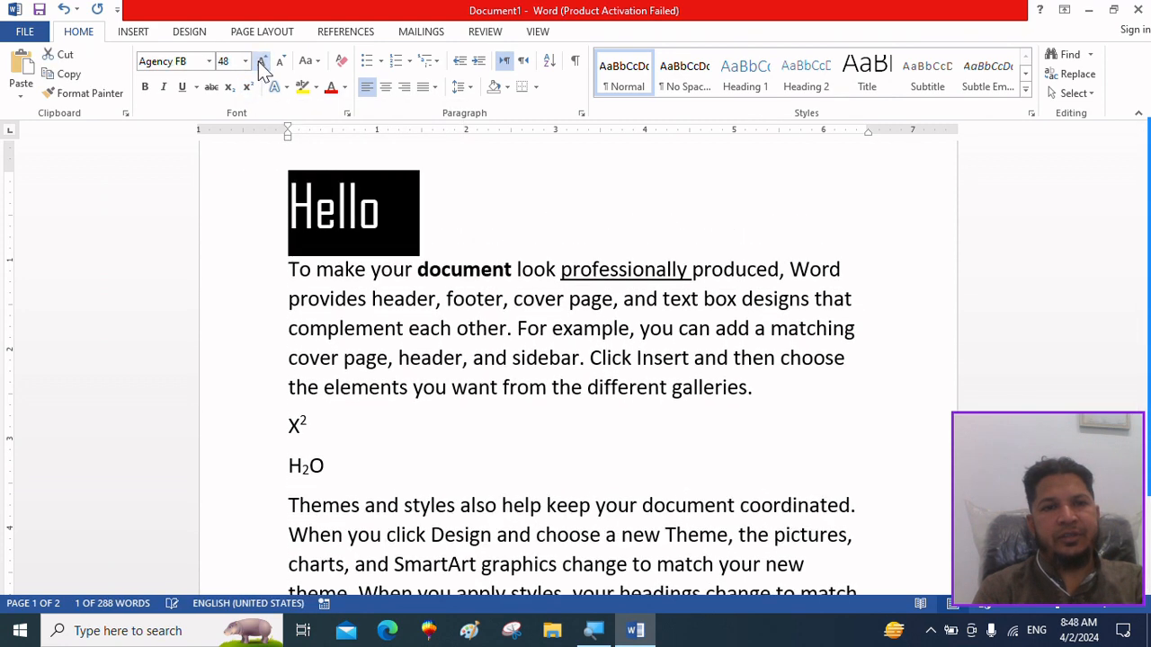
left_click(261, 62)
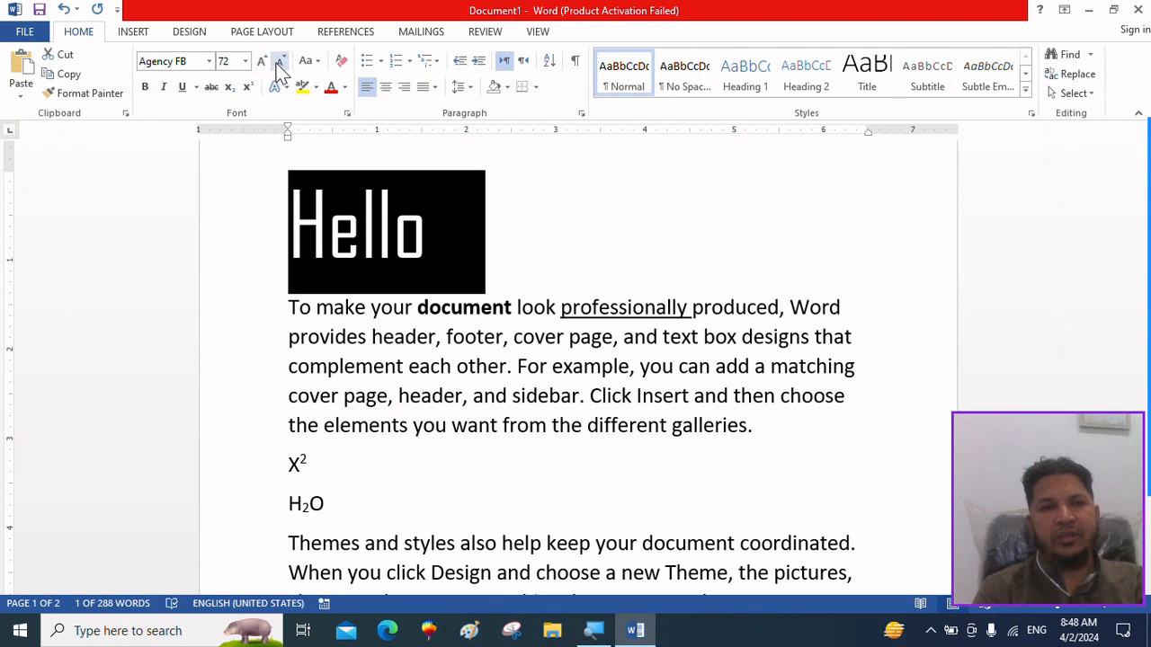
left_click(279, 65)
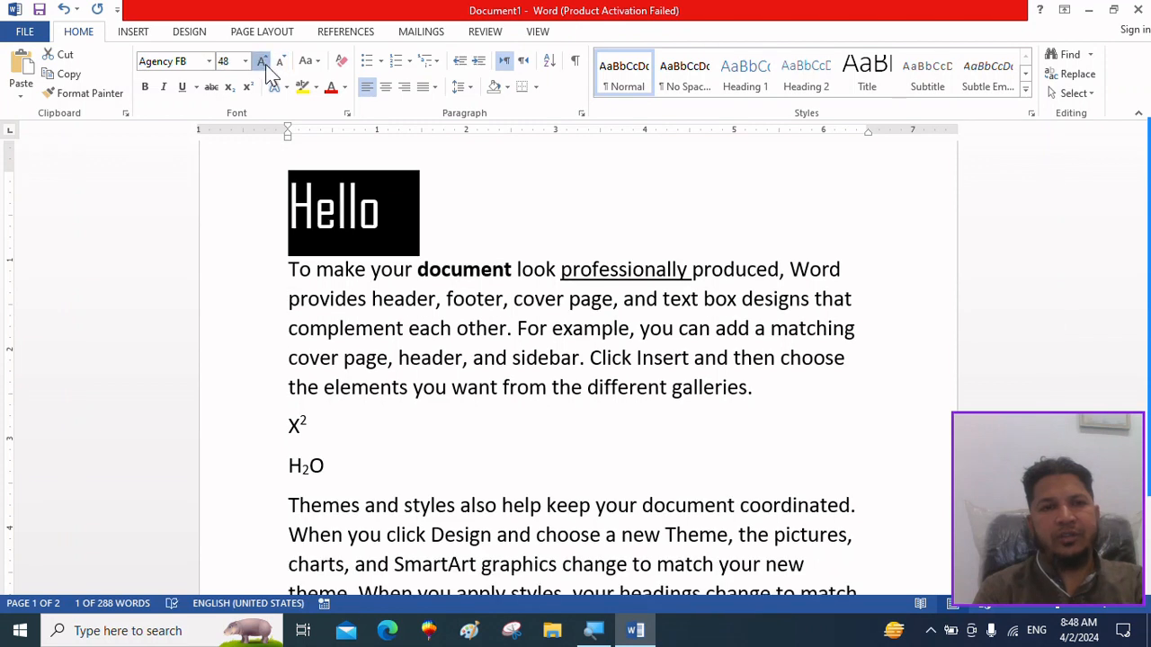
left_click(266, 64)
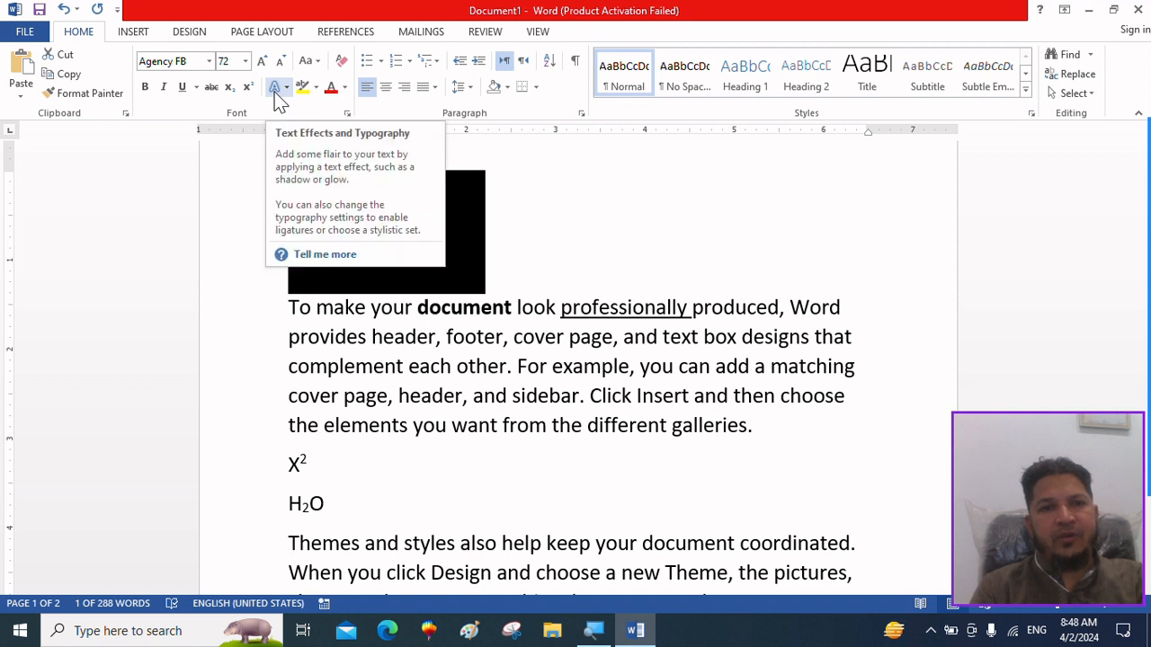
Apply the black text effect with a shadow from the gallery's third row to the "Hello" heading.
left_click(275, 93)
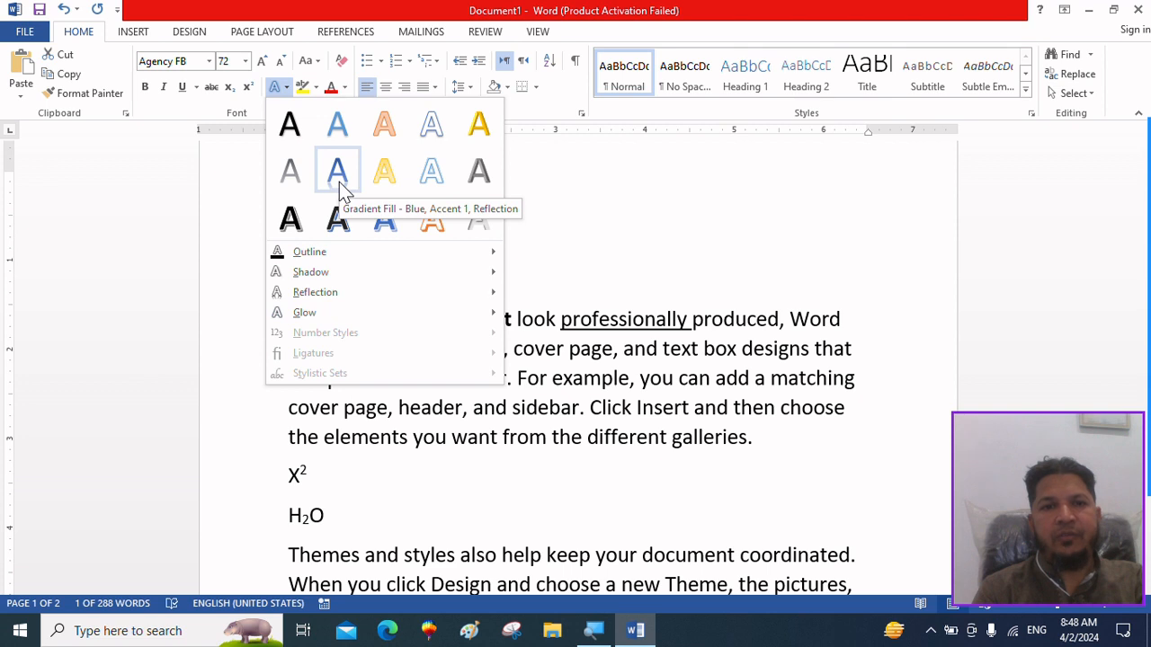
left_click(297, 227)
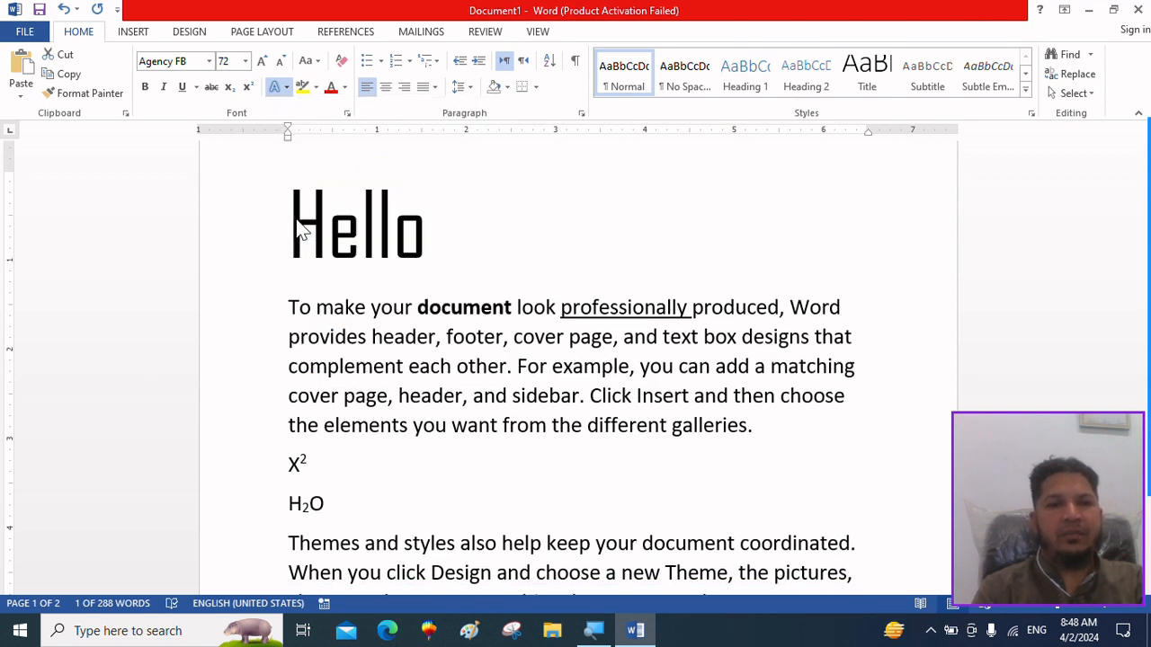
left_click(373, 275)
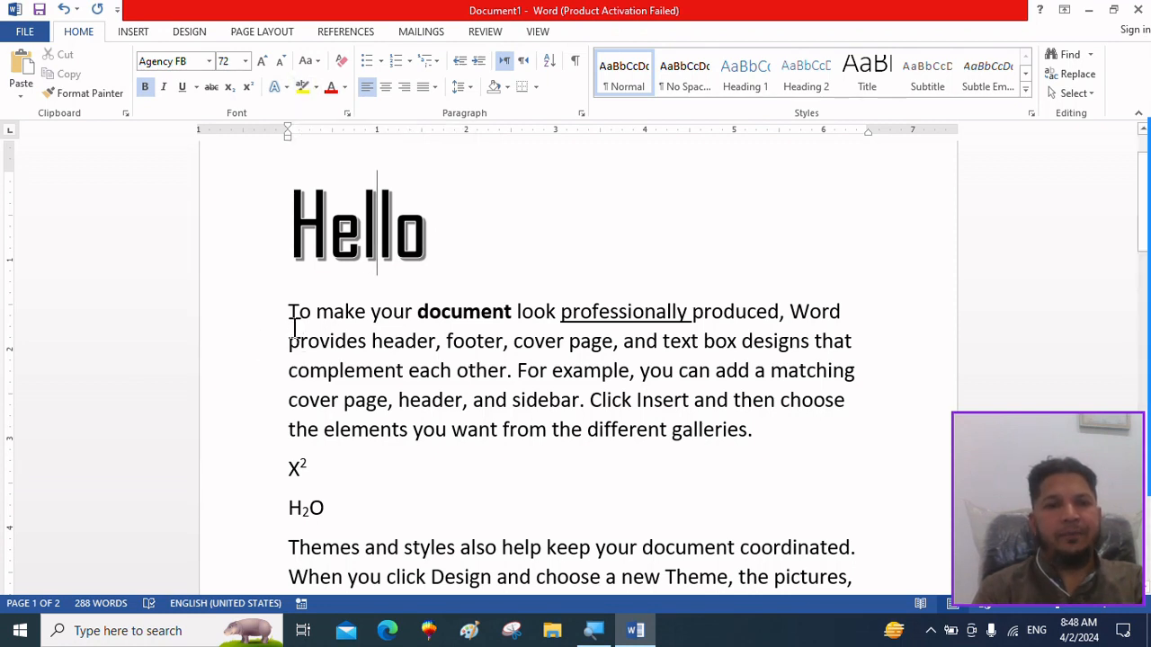
Highlight the first paragraph's text from "provides header" to "cover page, header" in yellow.
left_click_drag(289, 342, 463, 400)
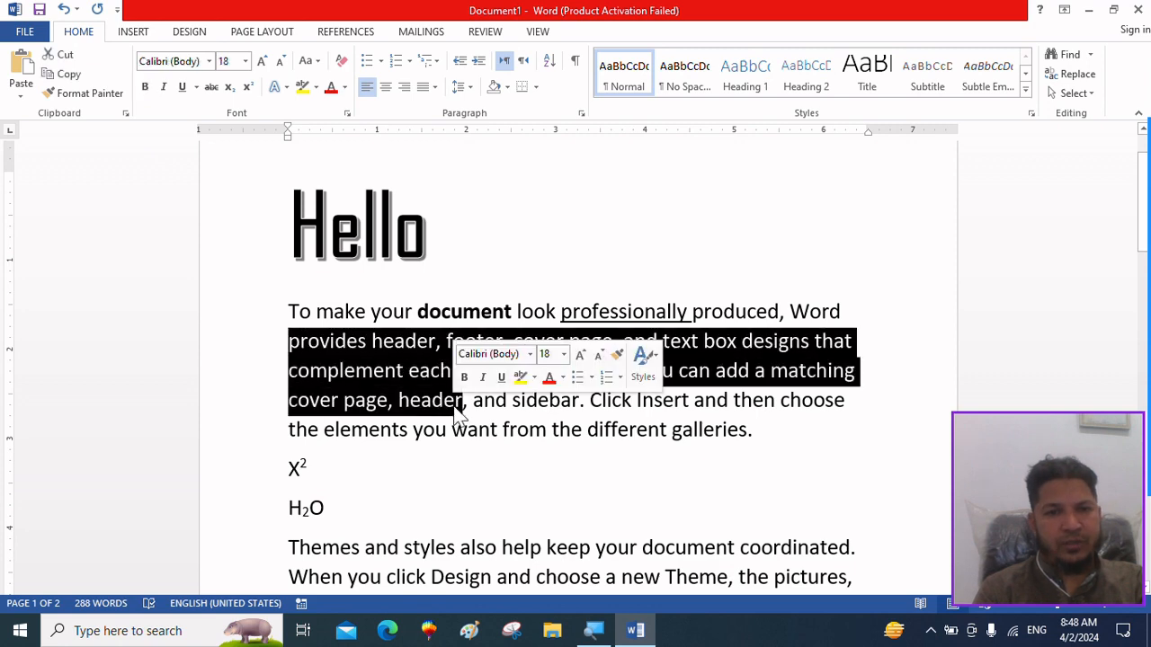
left_click(317, 88)
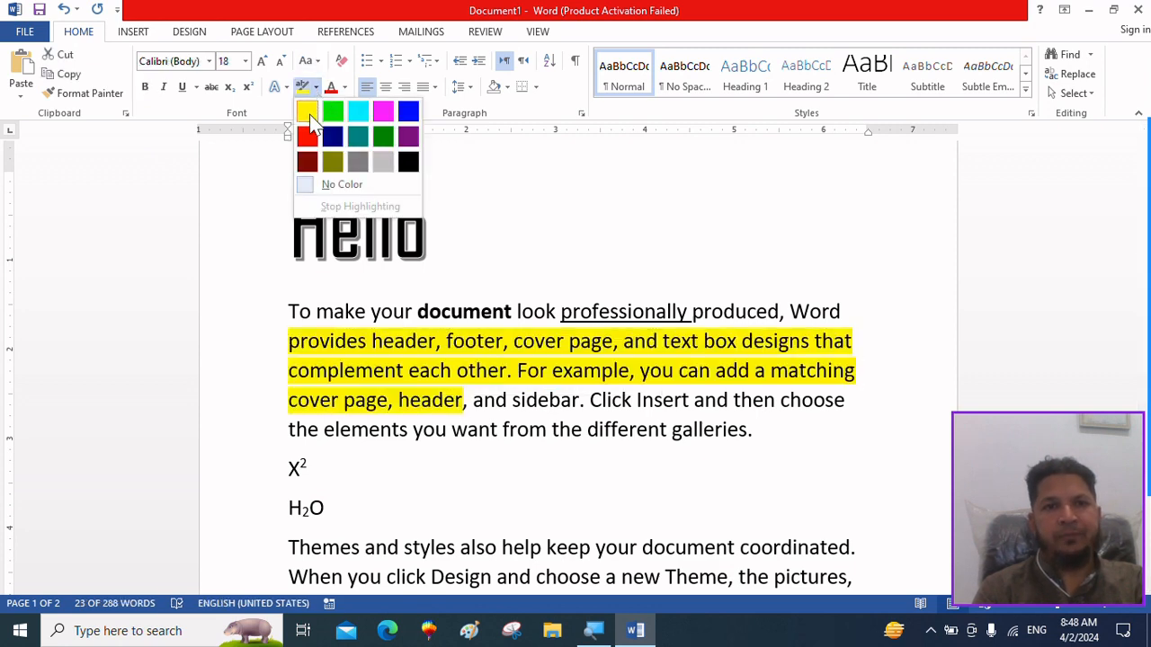
left_click(309, 109)
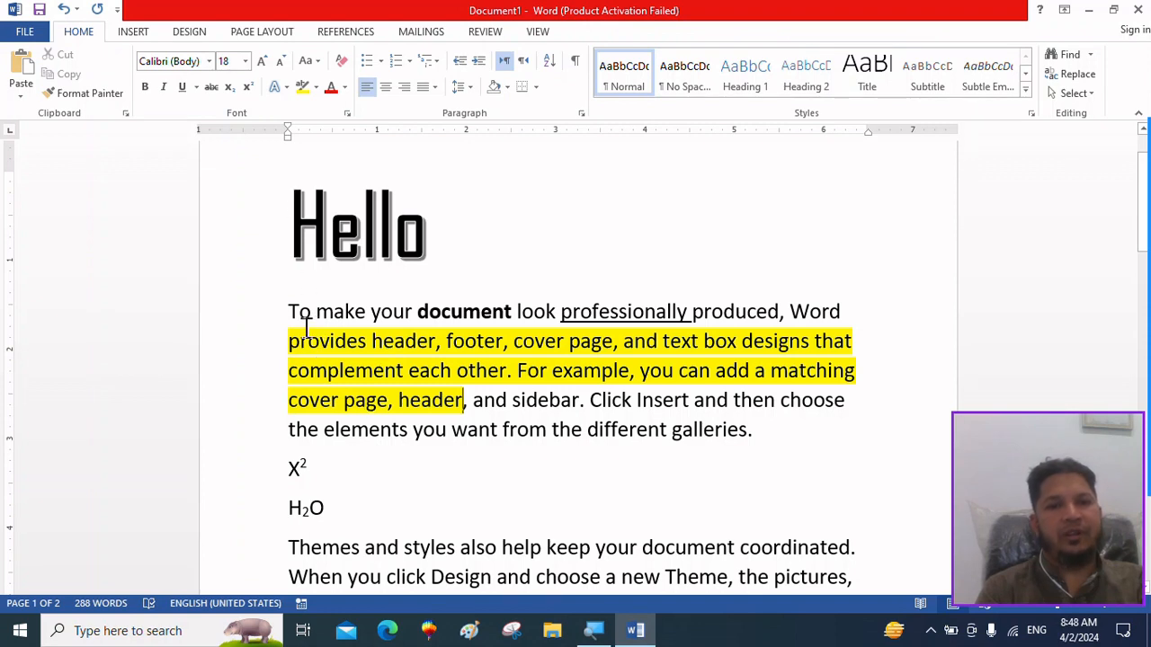
Highlight "To make your document" at the start of the first paragraph in black.
left_click_drag(290, 313, 495, 314)
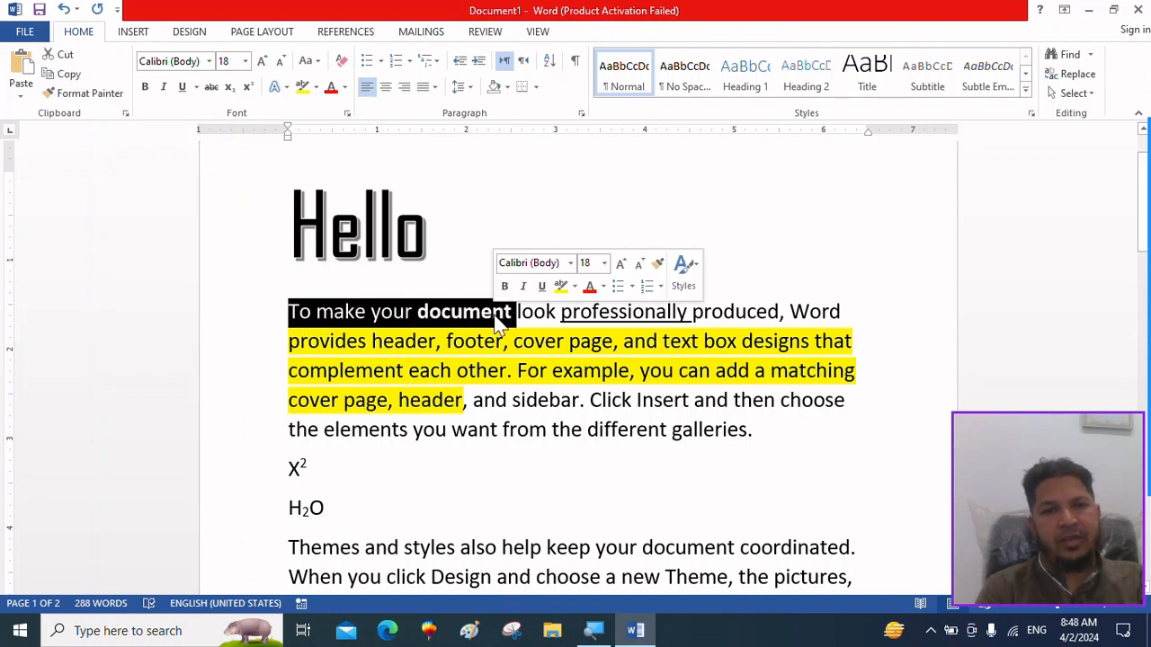
left_click(316, 87)
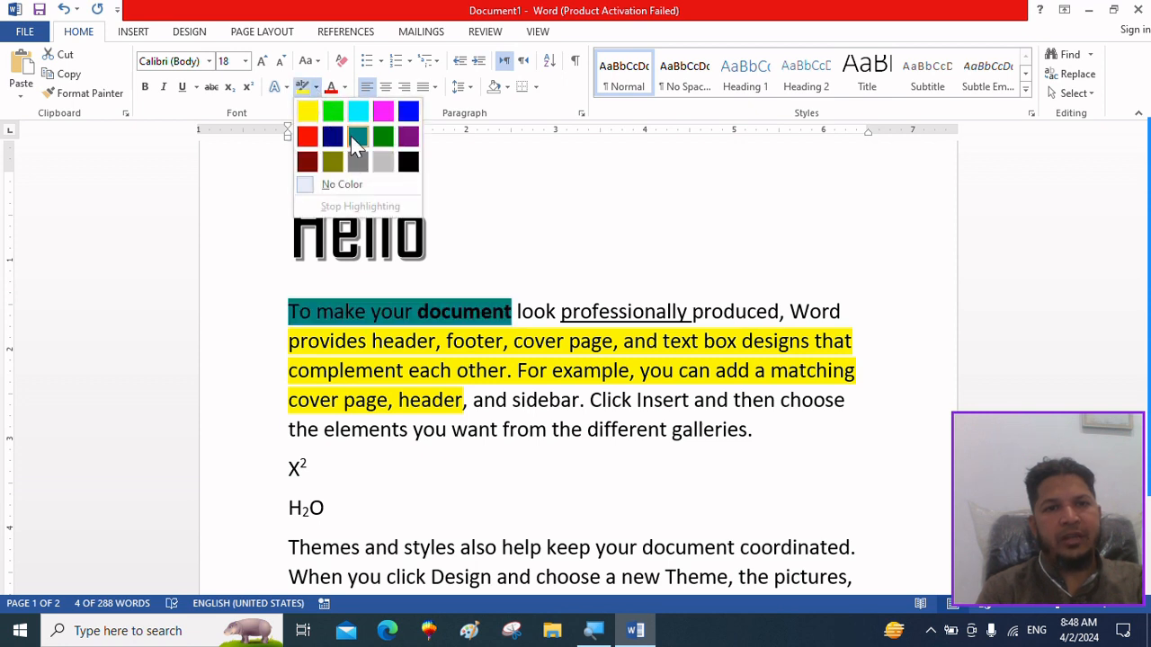
left_click(409, 165)
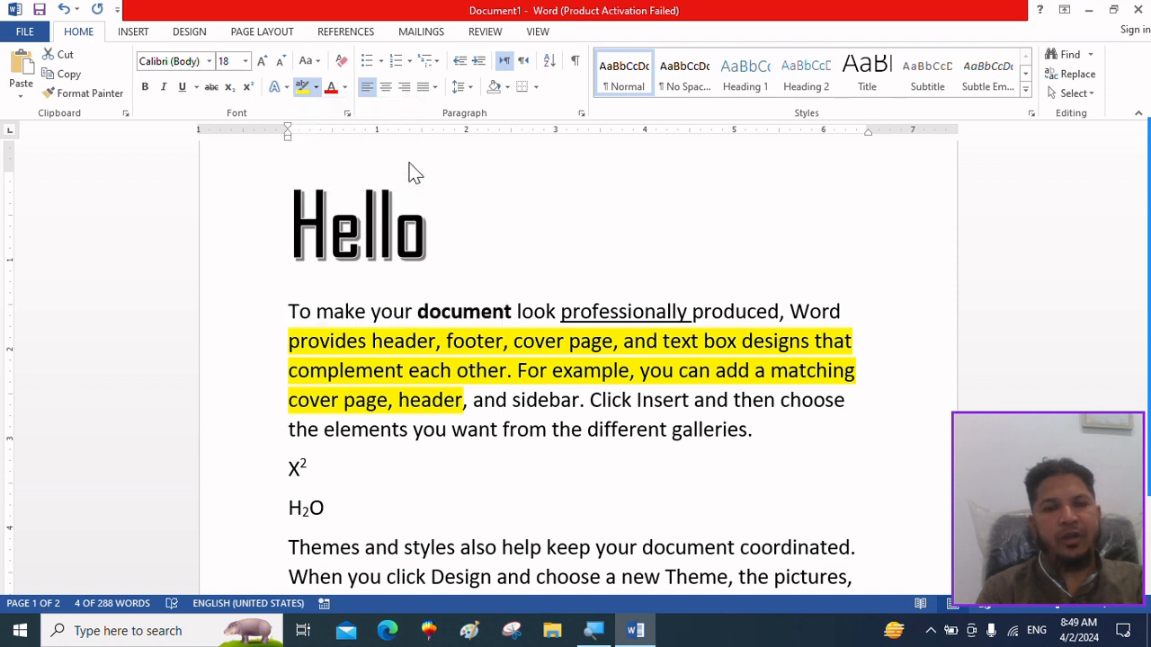
left_click(450, 322)
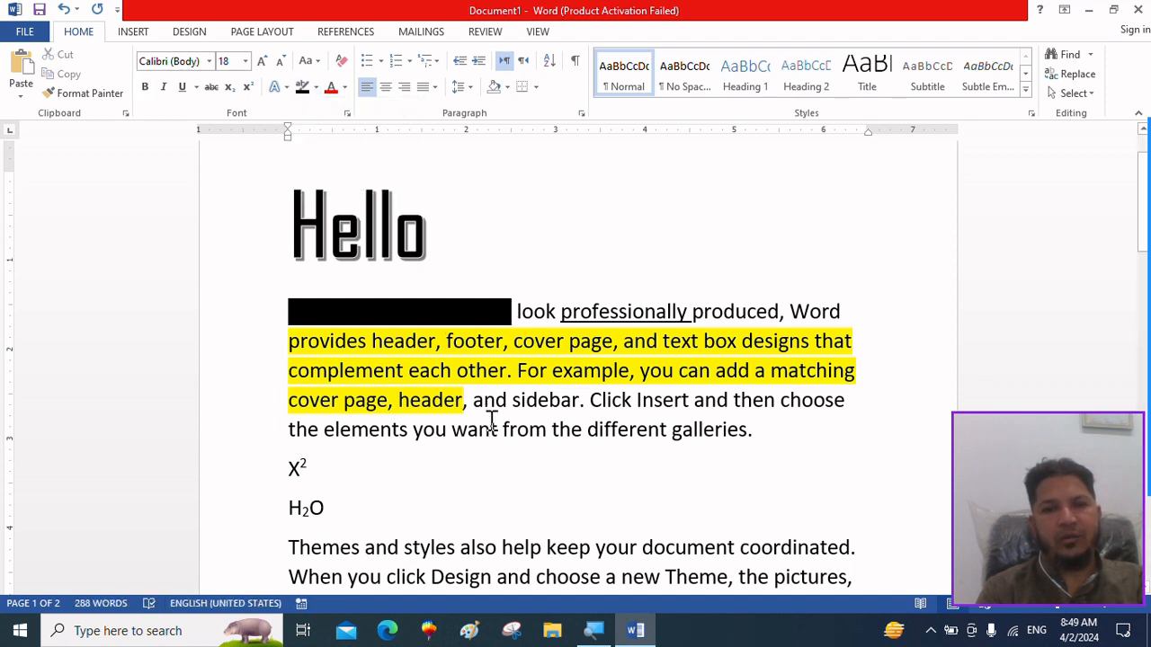
Set the font color of the black-highlighted text "To make your document" to White, Background 1.
left_click_drag(513, 310, 254, 311)
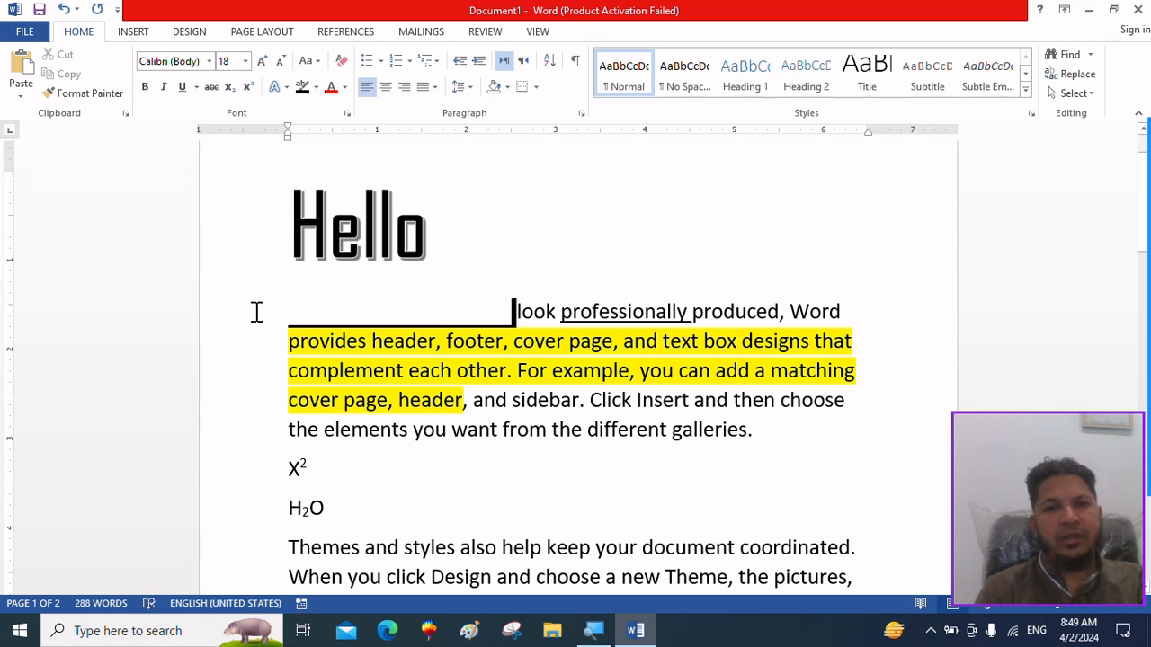
left_click(344, 87)
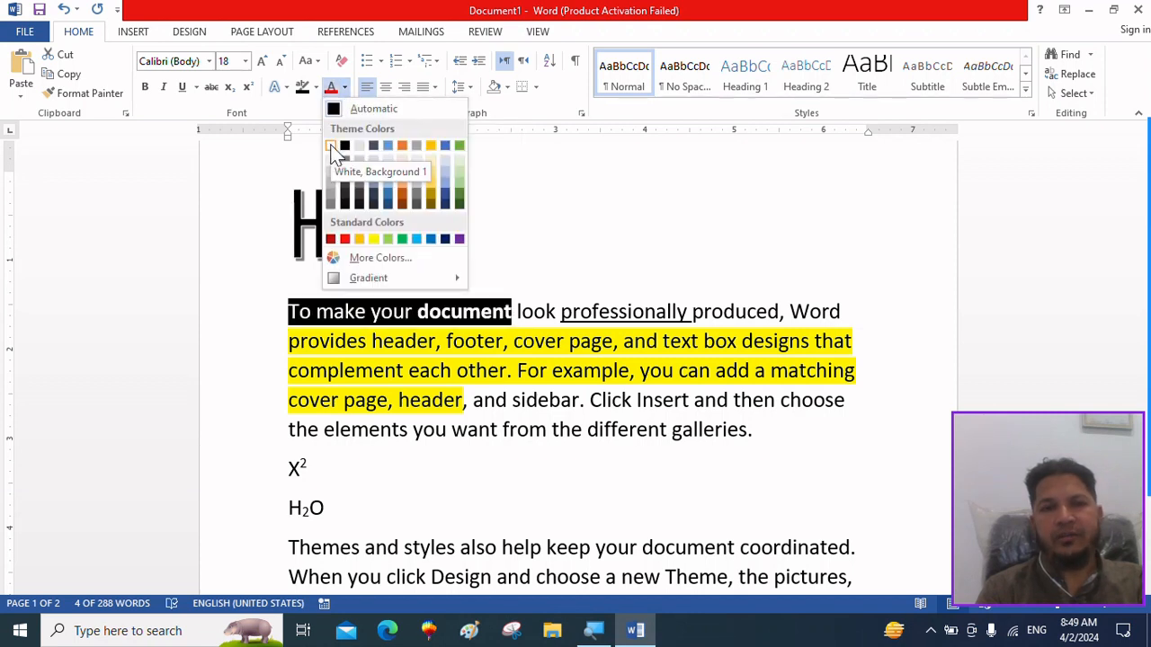
left_click(331, 148)
left_click(445, 453)
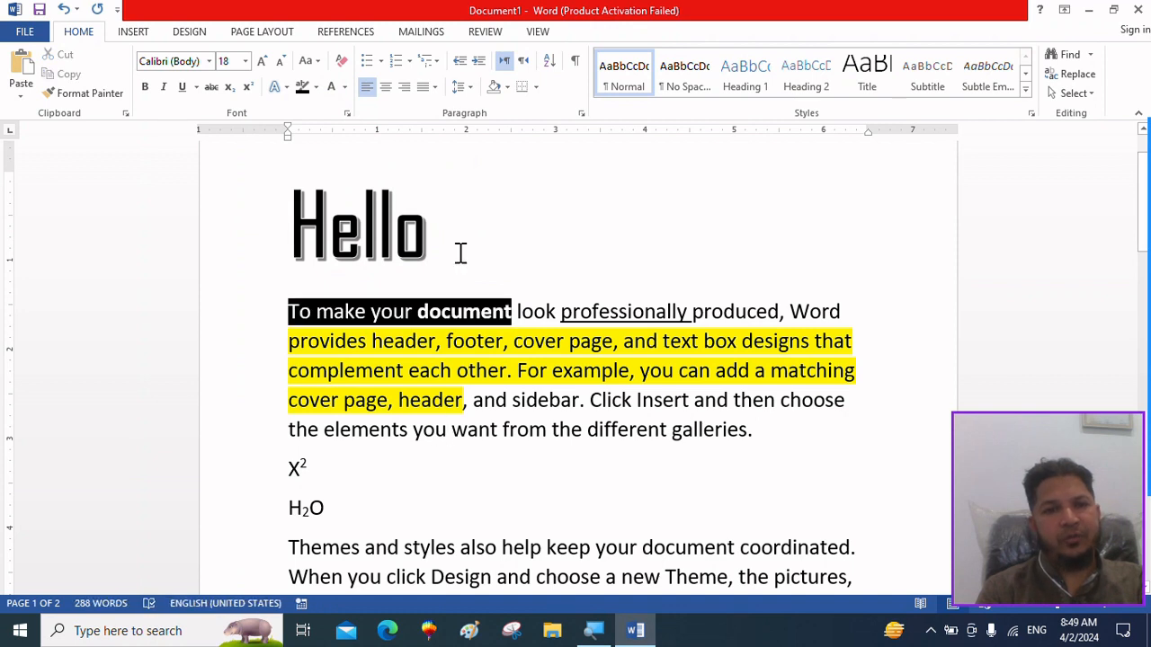
Change the font color of the "Hello" heading to the standard color Red.
left_click_drag(461, 253, 252, 234)
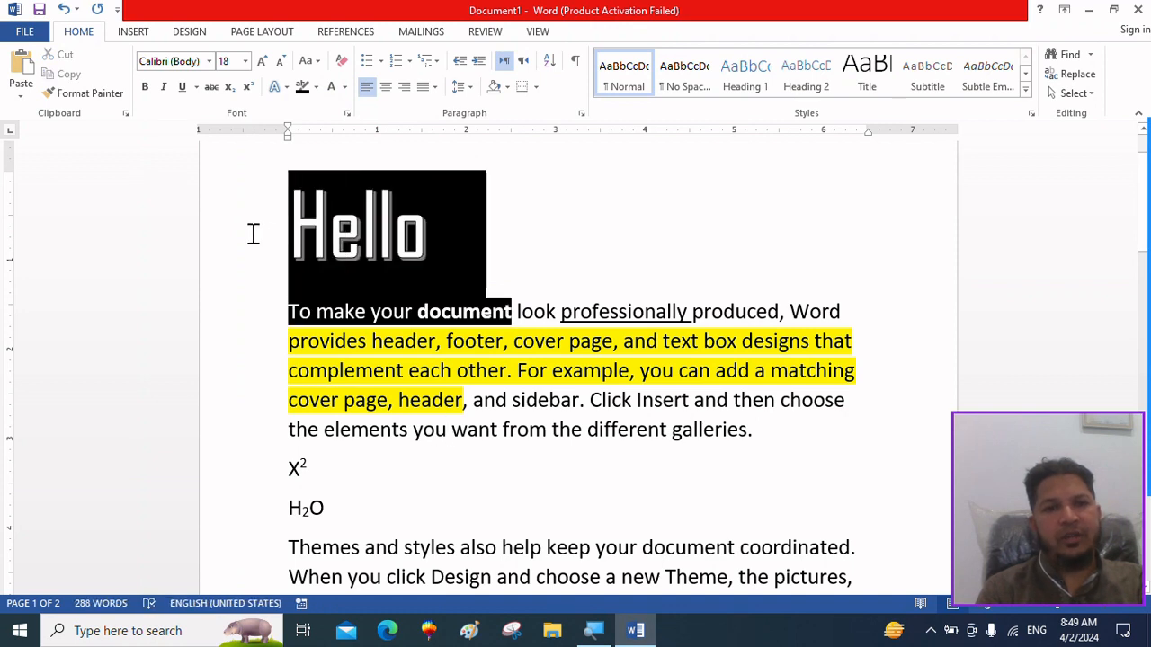
left_click(345, 87)
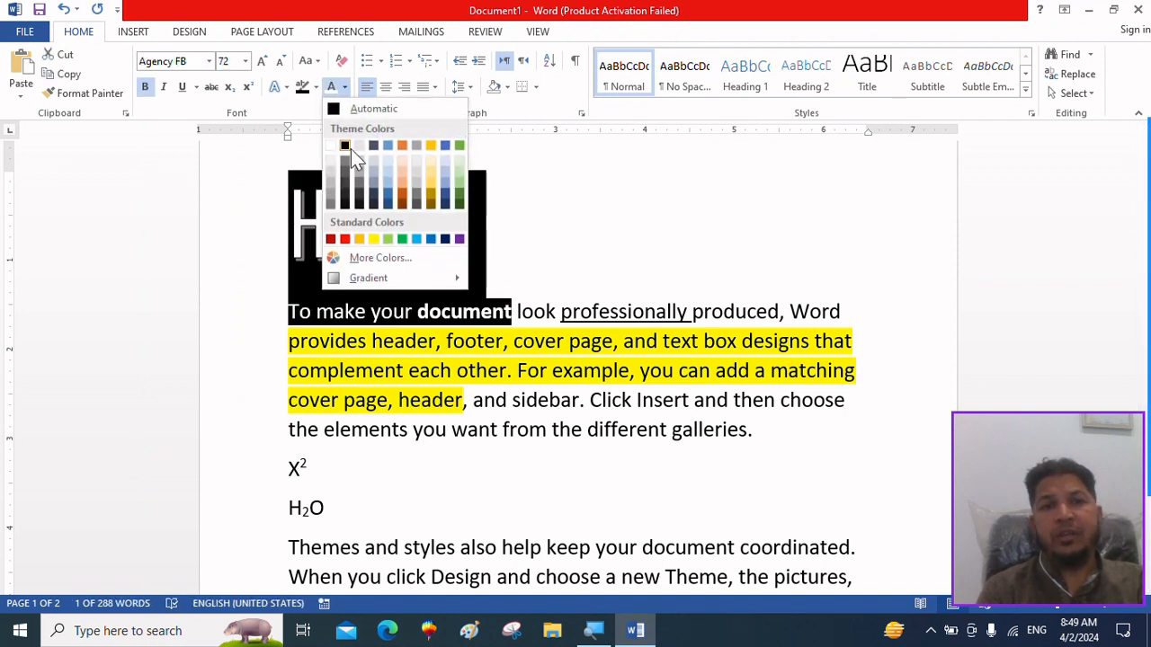
left_click(348, 240)
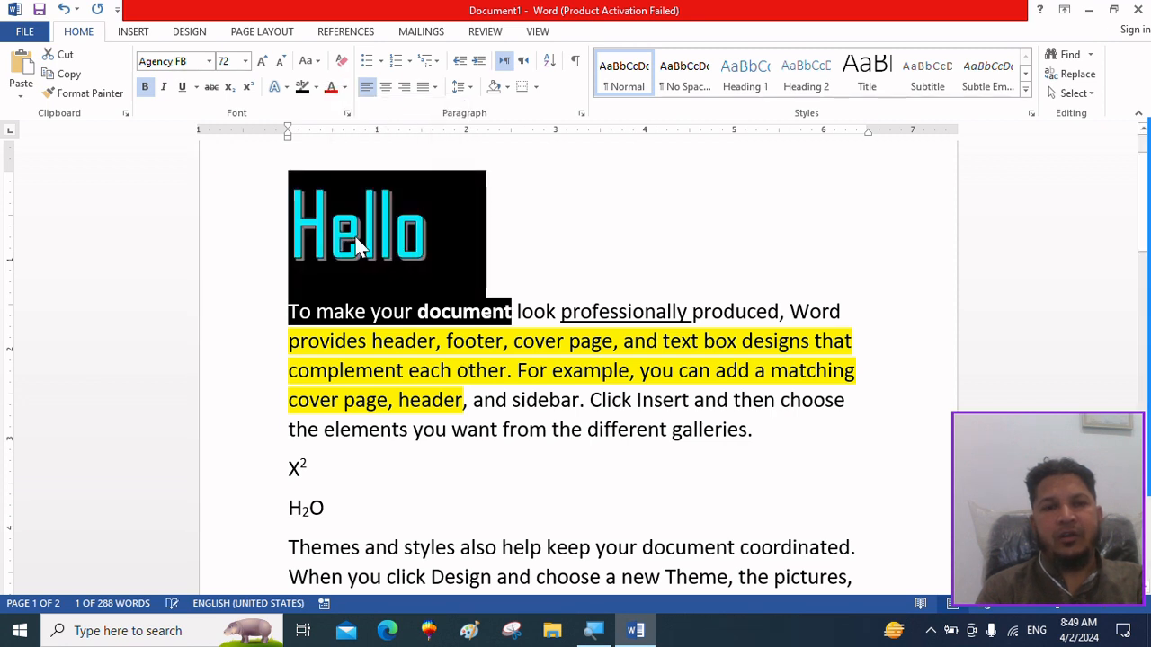
left_click(508, 238)
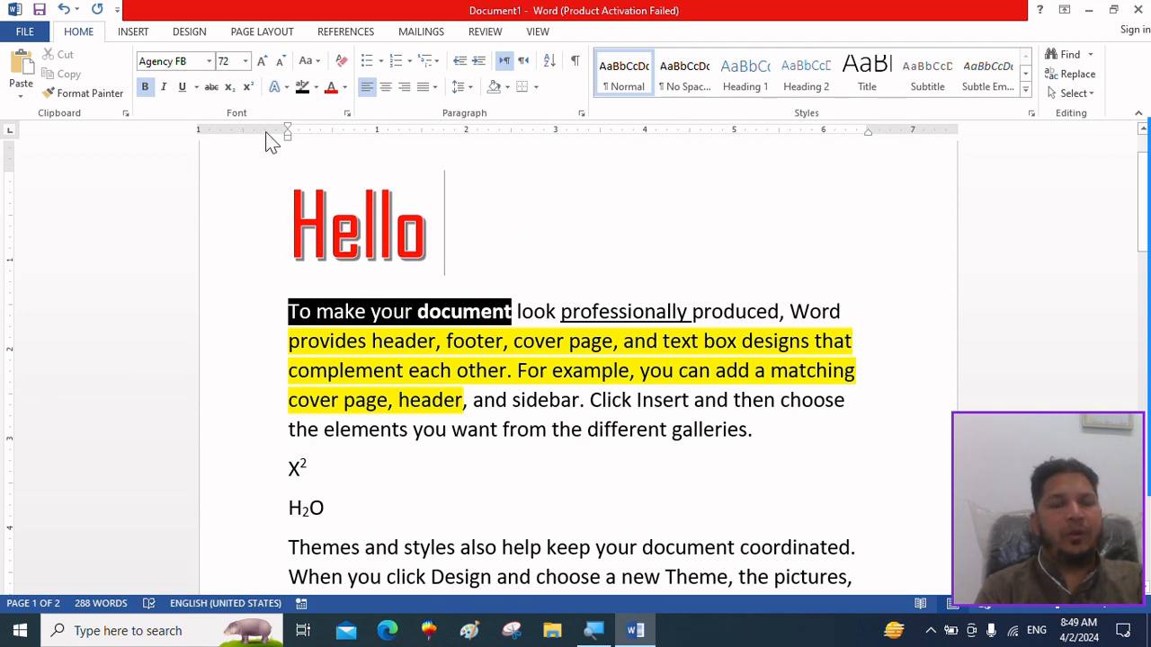
Insert the sentence "He is a boy." on a new line after the first paragraph, followed by three line breaks.
left_click(794, 438)
key("Return")
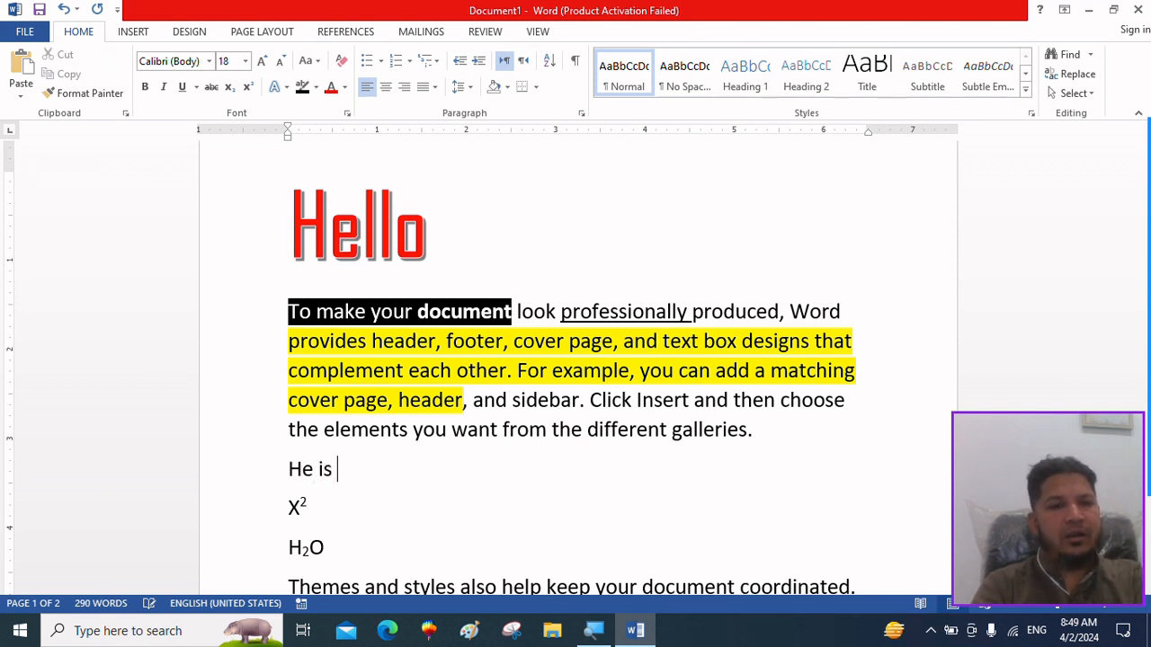
type("He is a boy.")
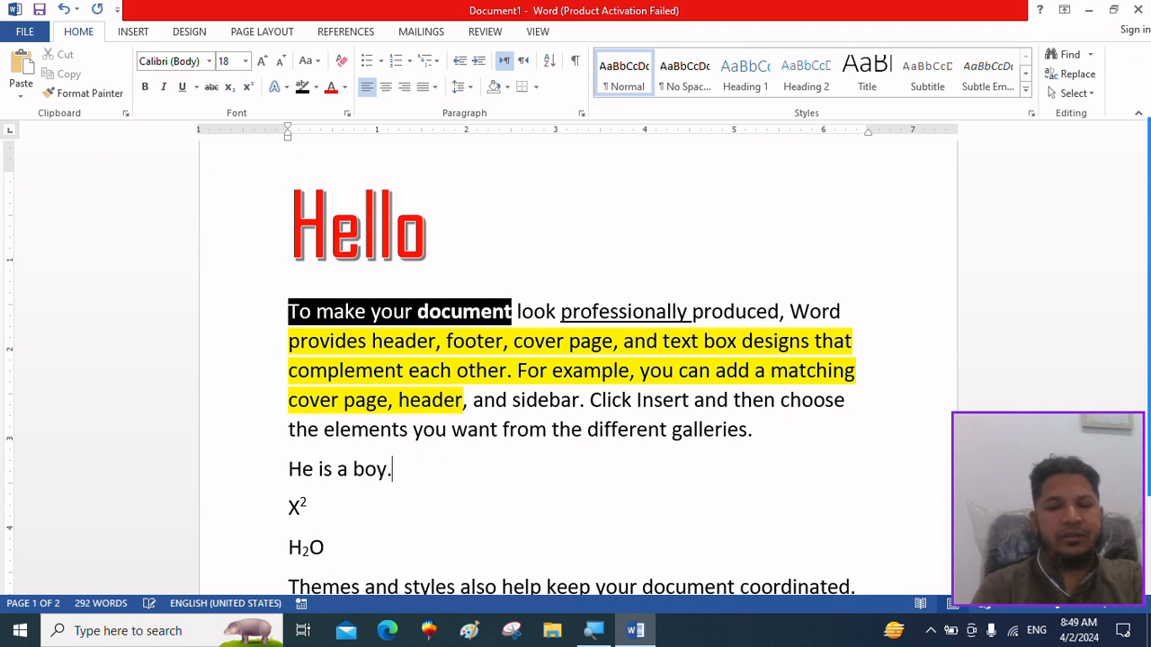
key("Return")
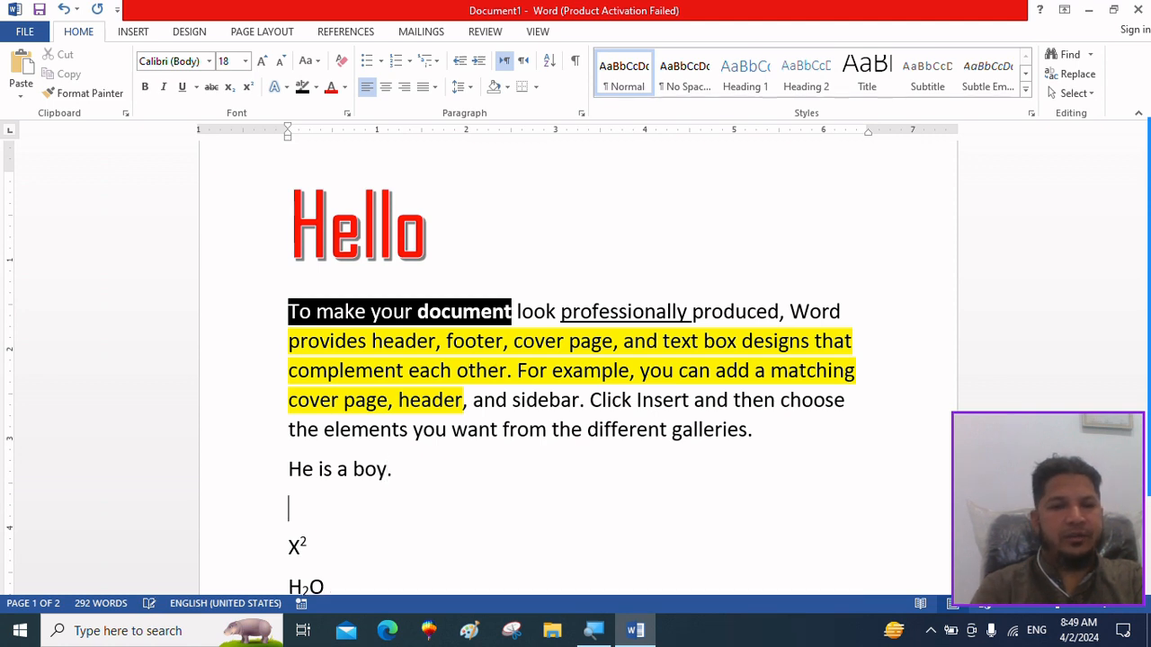
key("Return")
key("Return")
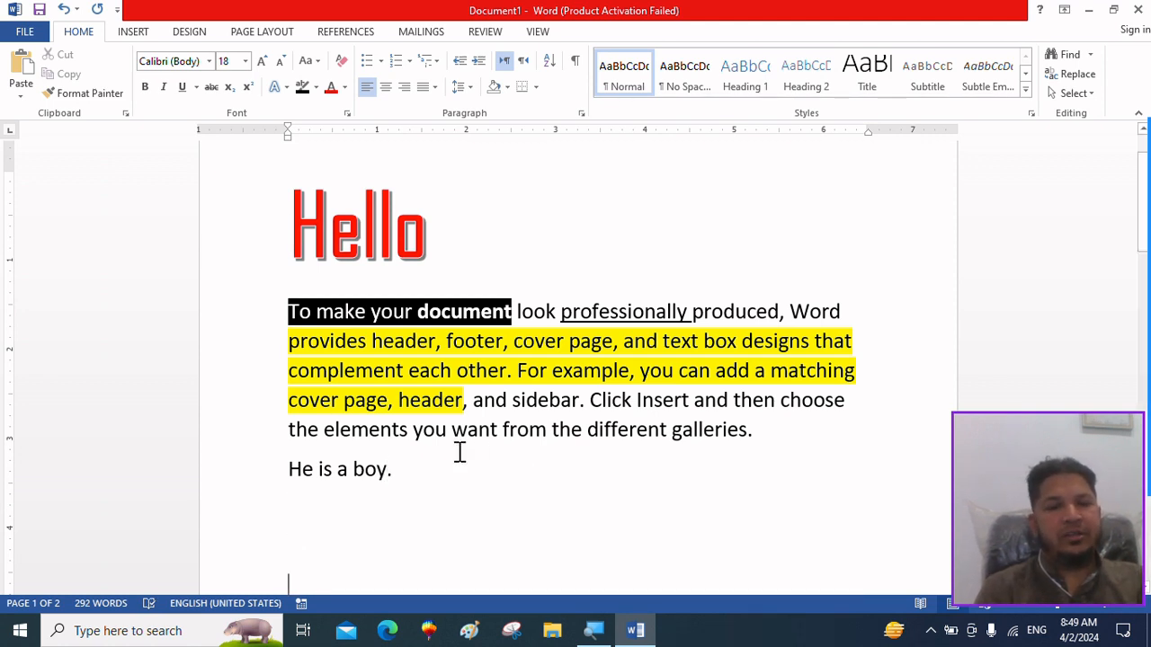
Enlarge the sentence "He is a boy." below the first paragraph to font size 24.
left_click_drag(405, 473, 239, 459)
key("ctrl+c")
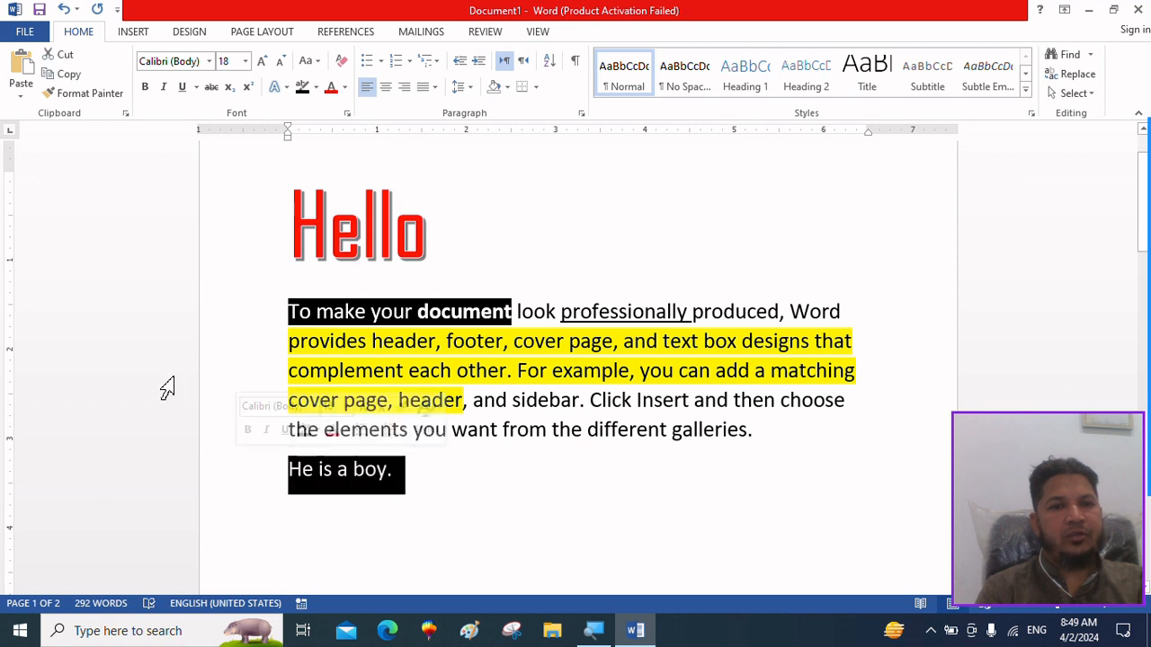
left_click(261, 63)
left_click(261, 63)
left_click(260, 63)
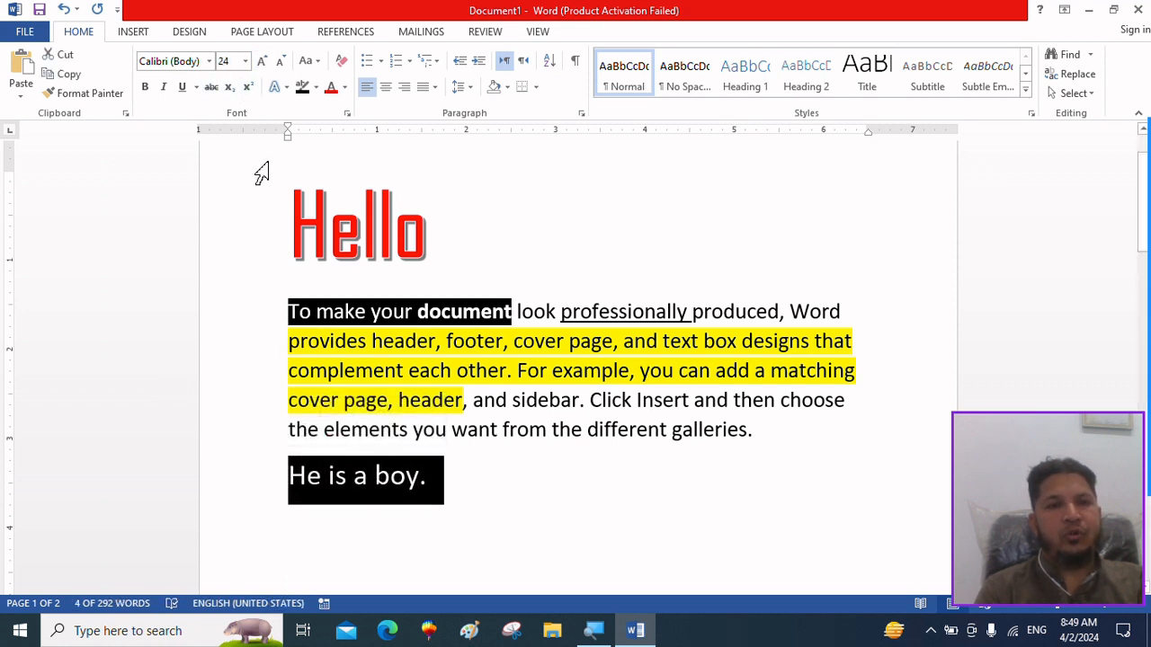
Copy the enlarged sentence "He is a boy." and paste it repeatedly to get five identical lines below the paragraph.
left_click(19, 70)
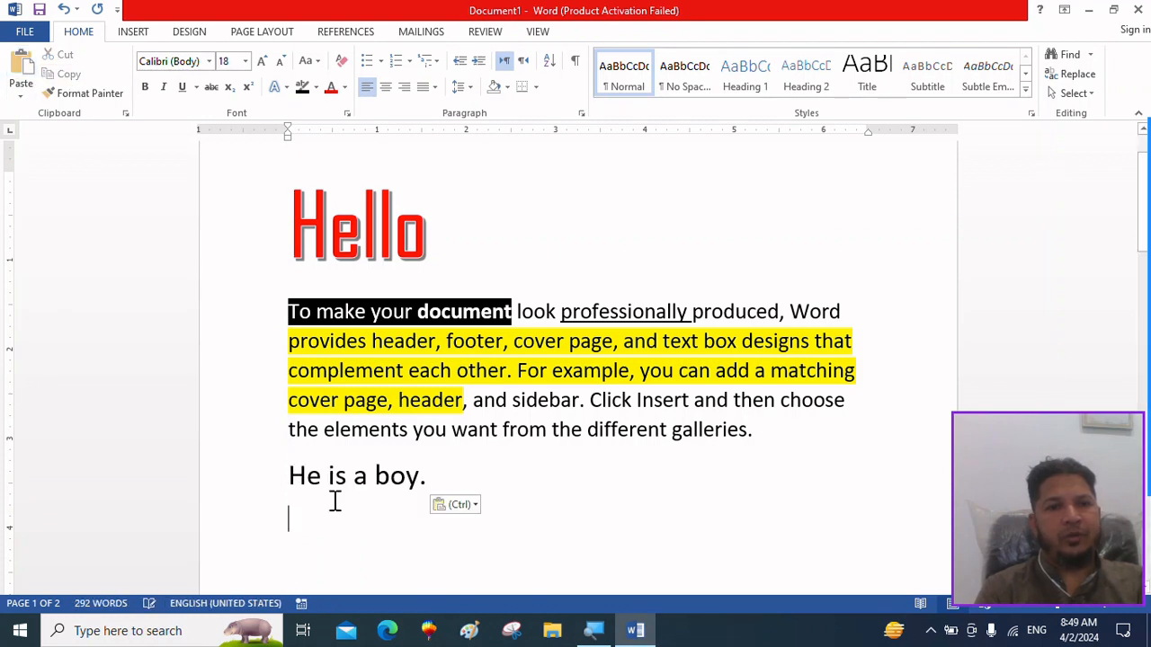
left_click(21, 70)
left_click(20, 70)
left_click(21, 70)
left_click(20, 70)
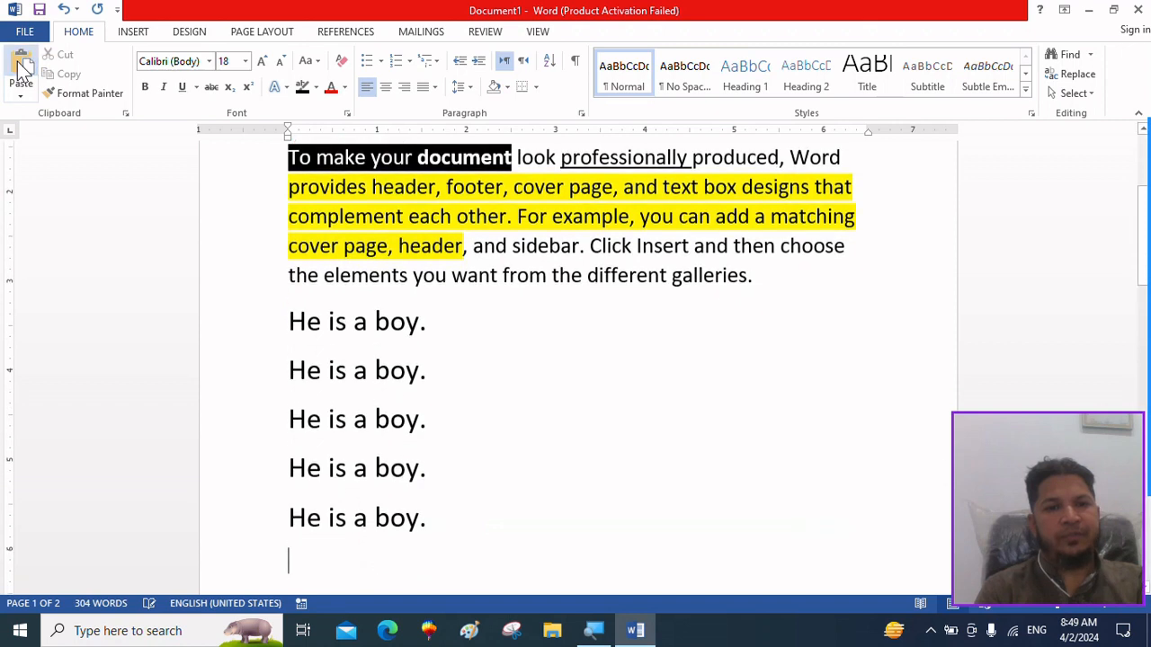
Apply Sentence case to the first "He is a boy." line.
left_click(258, 303)
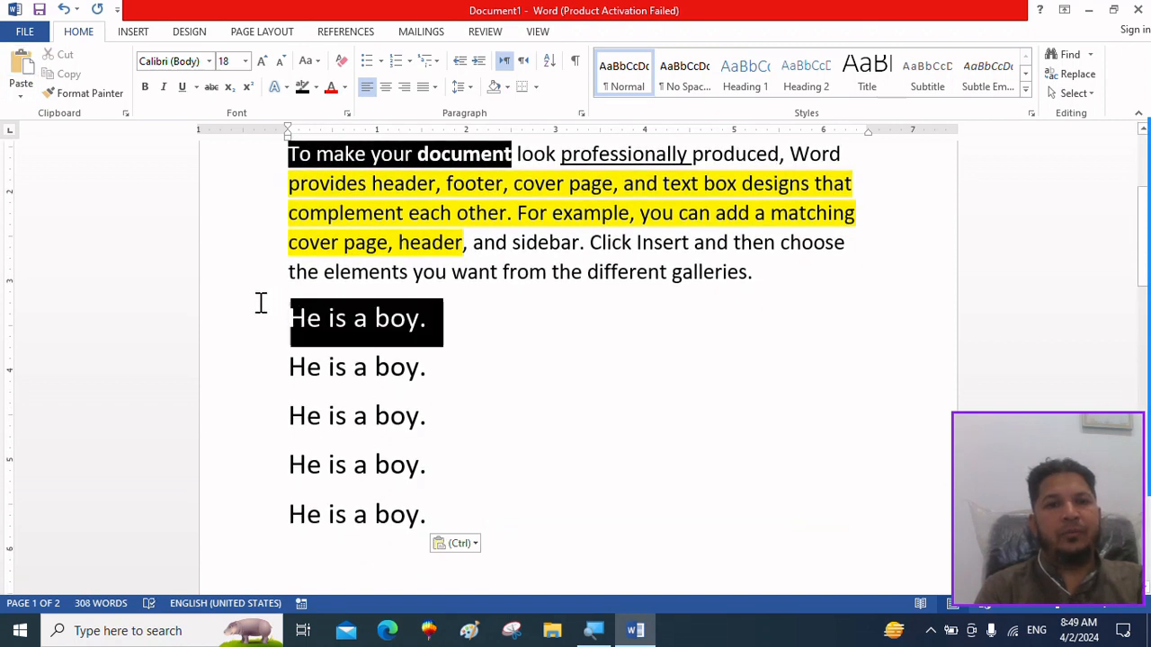
left_click(313, 68)
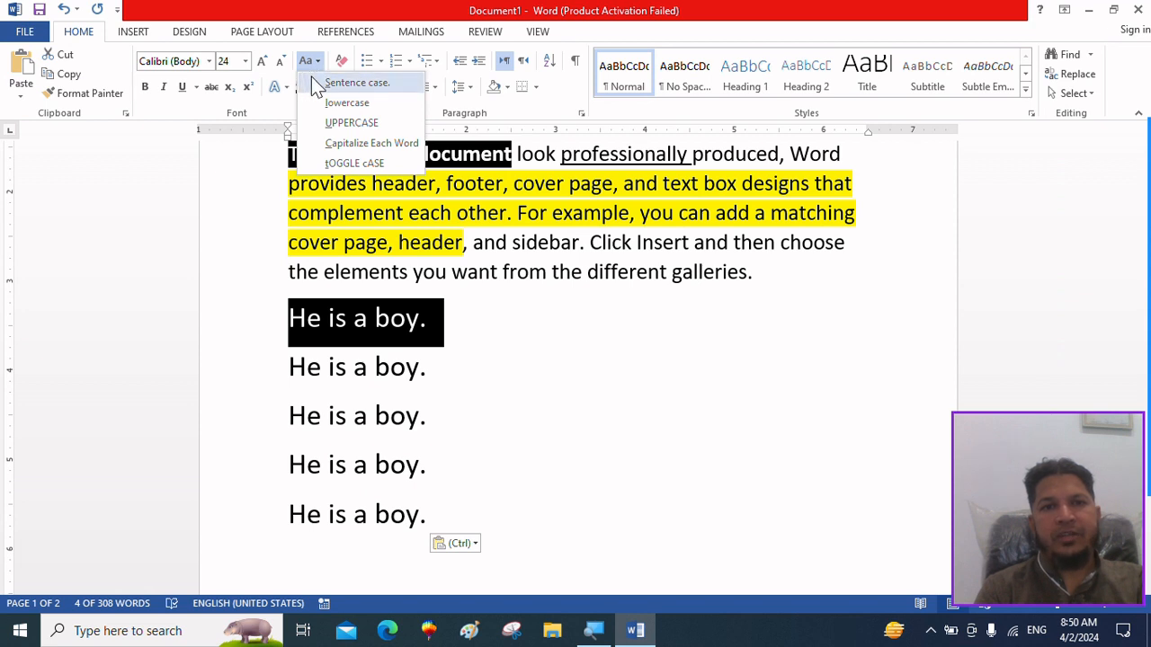
left_click(313, 82)
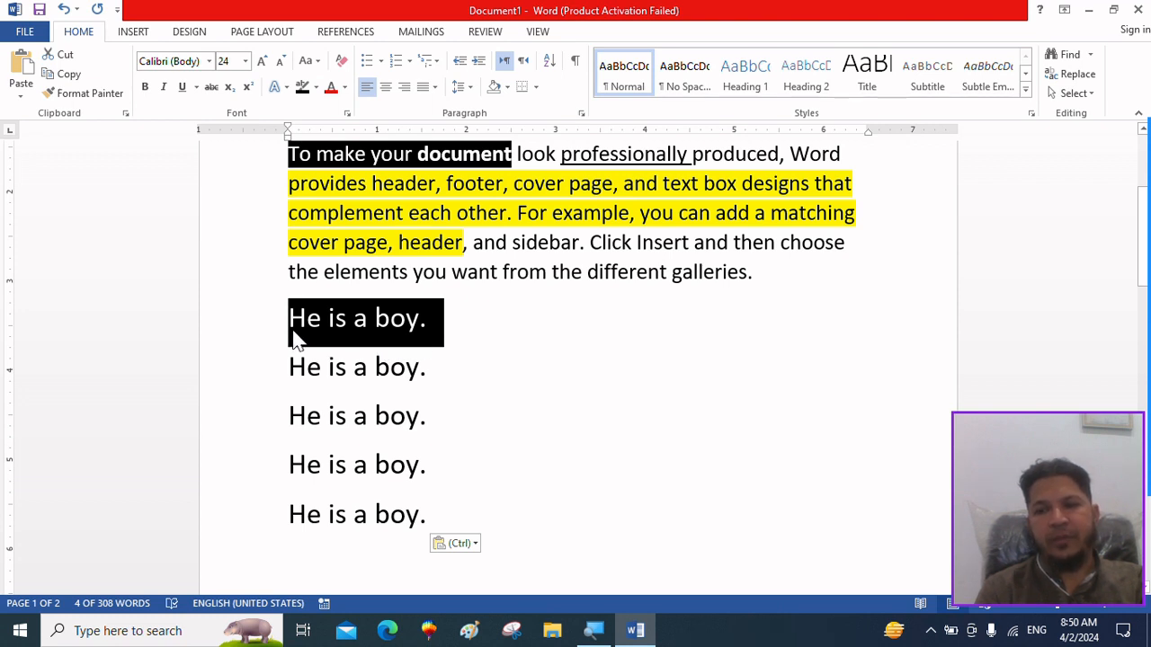
Change the second "He is a boy." line to lowercase.
left_click(434, 372)
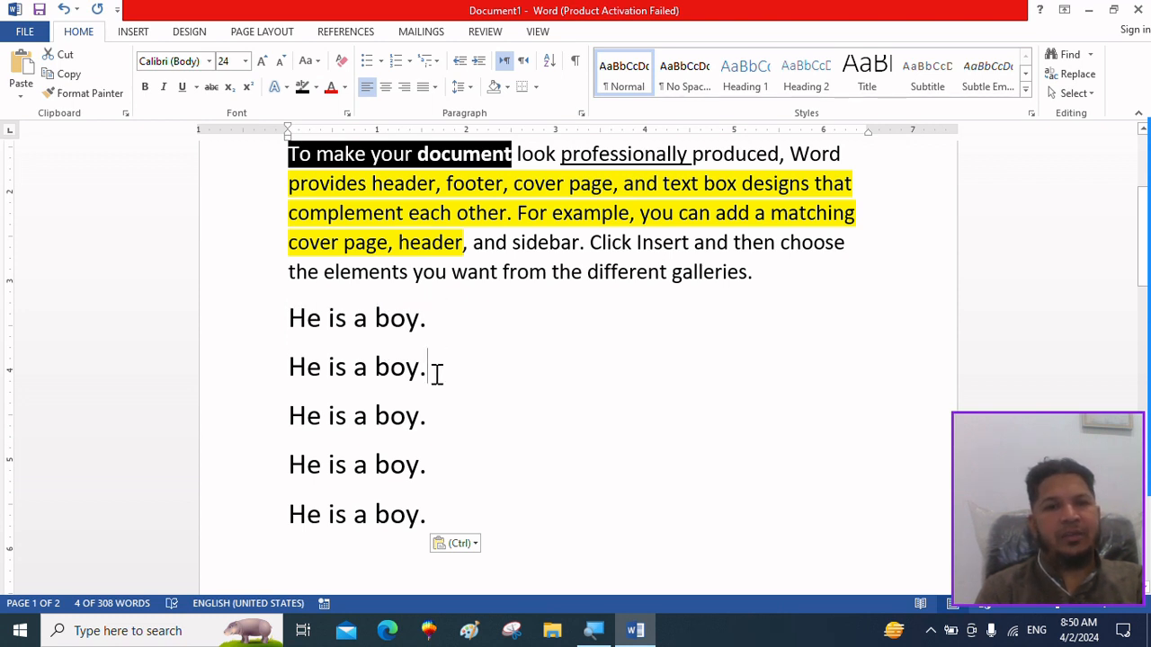
left_click(275, 369)
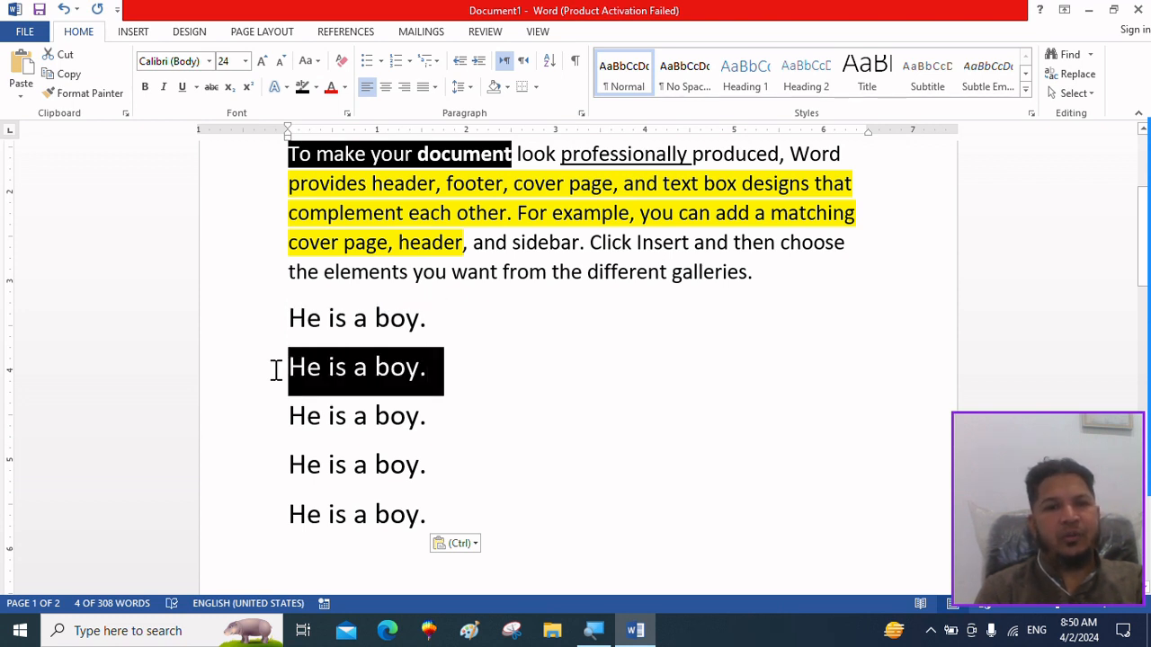
left_click(308, 65)
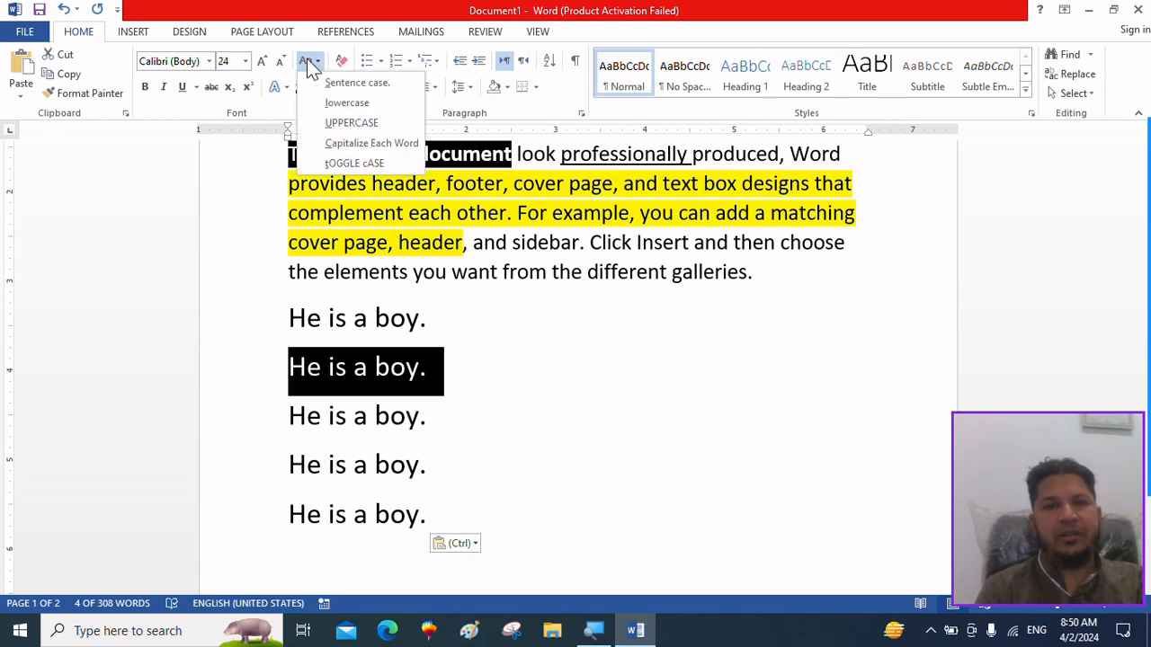
left_click(316, 103)
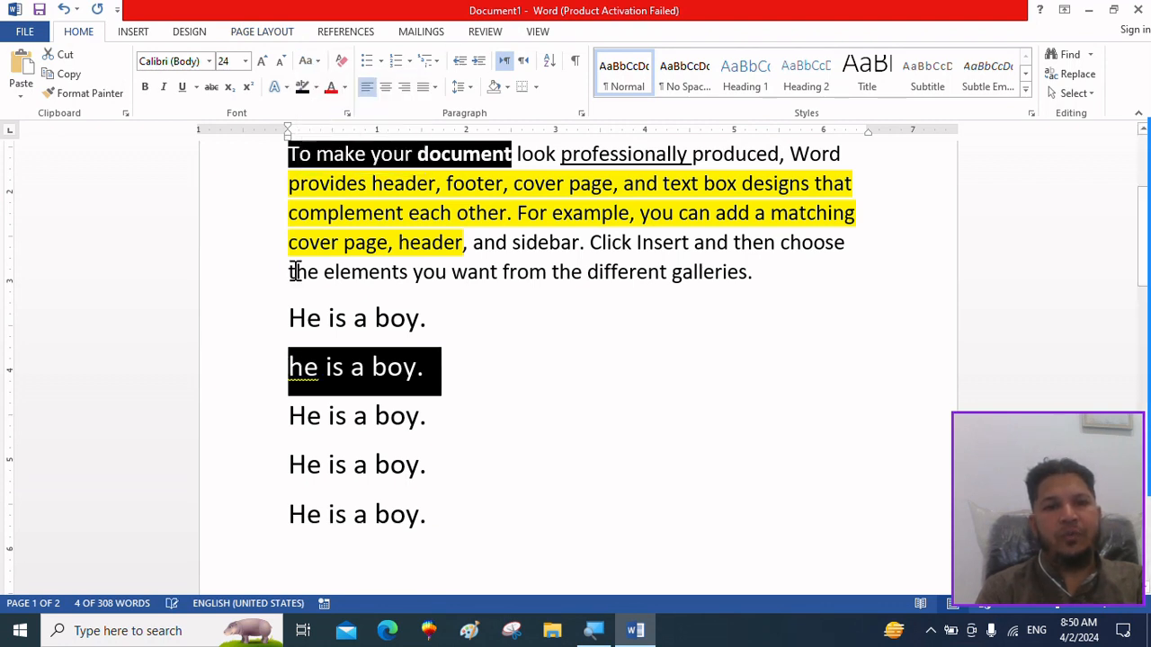
Change the third "He is a boy." line to UPPERCASE.
left_click(453, 432)
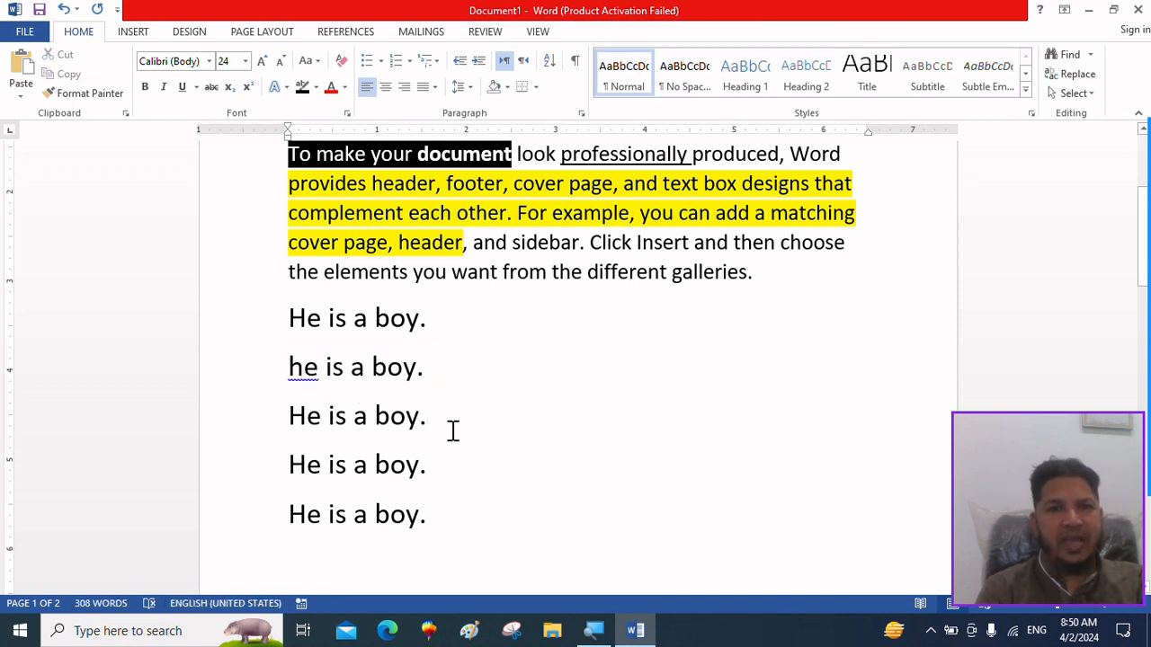
left_click_drag(454, 431, 272, 429)
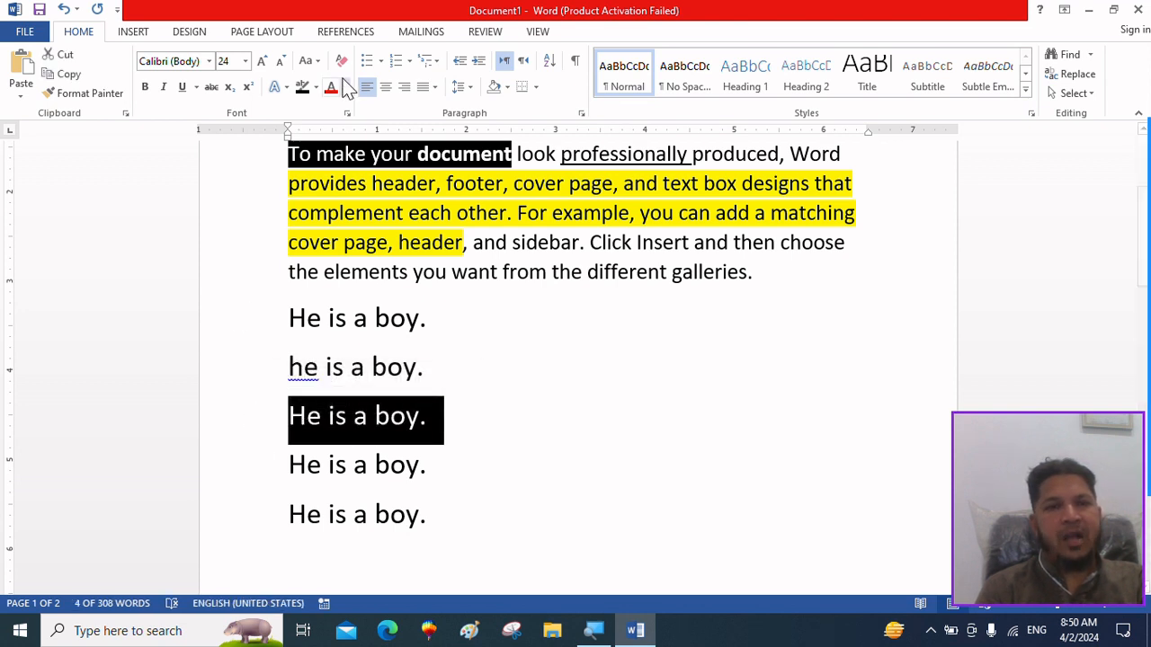
left_click(309, 60)
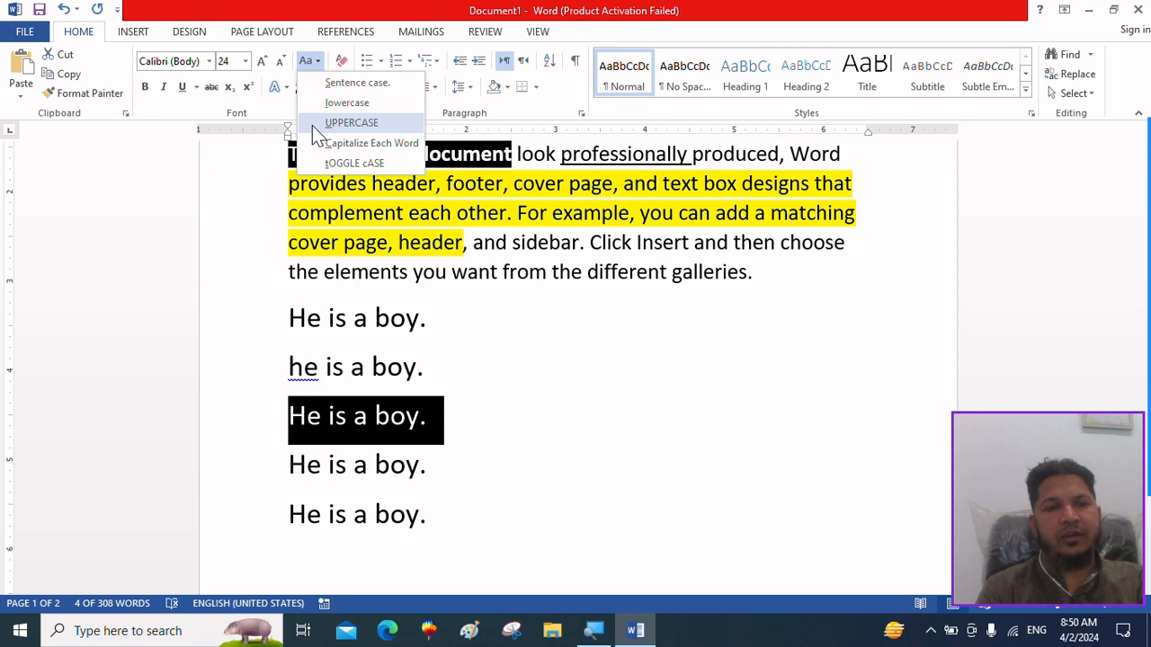
left_click(312, 125)
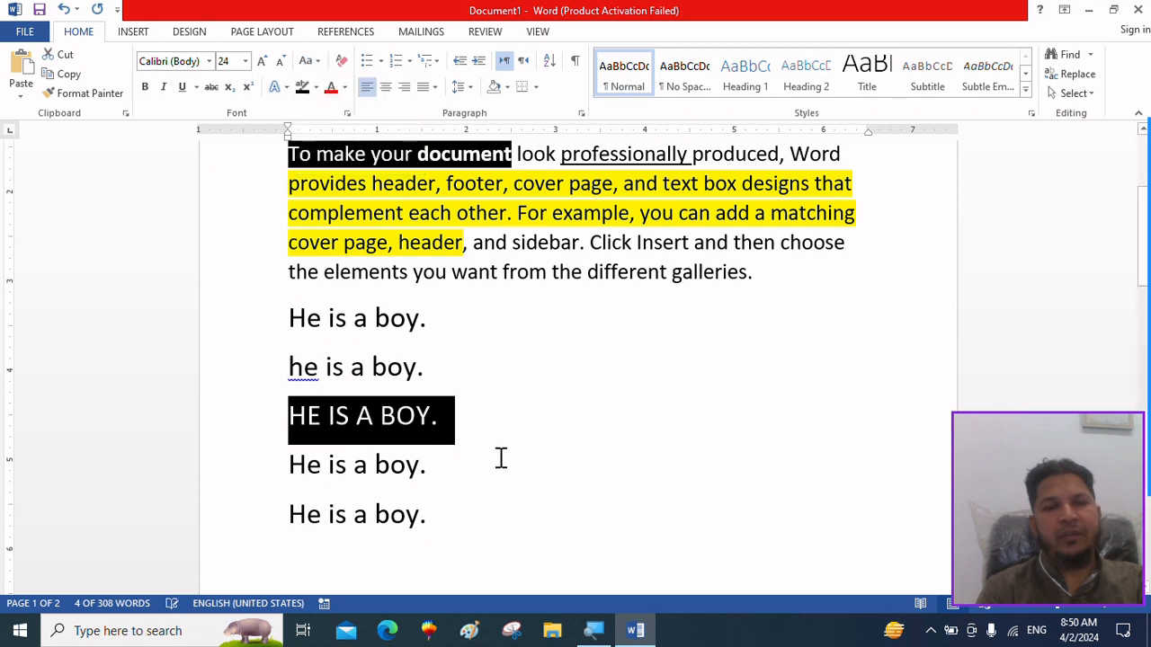
Apply Capitalize Each Word to the fourth "He is a boy." line.
left_click(456, 479)
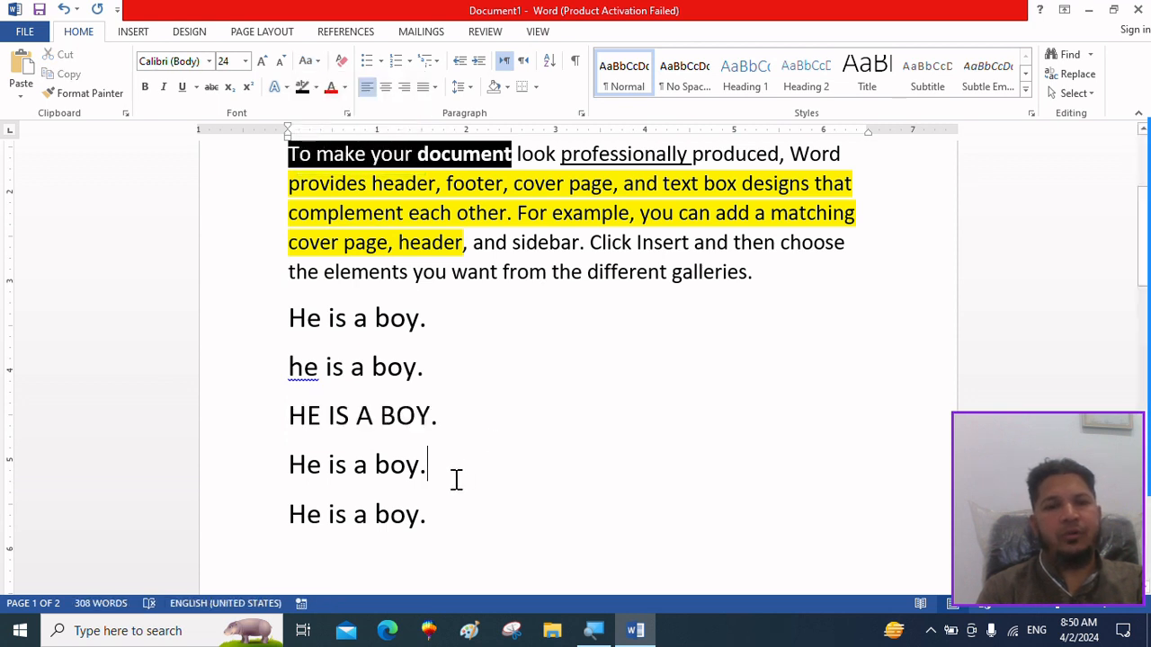
left_click_drag(439, 462, 270, 458)
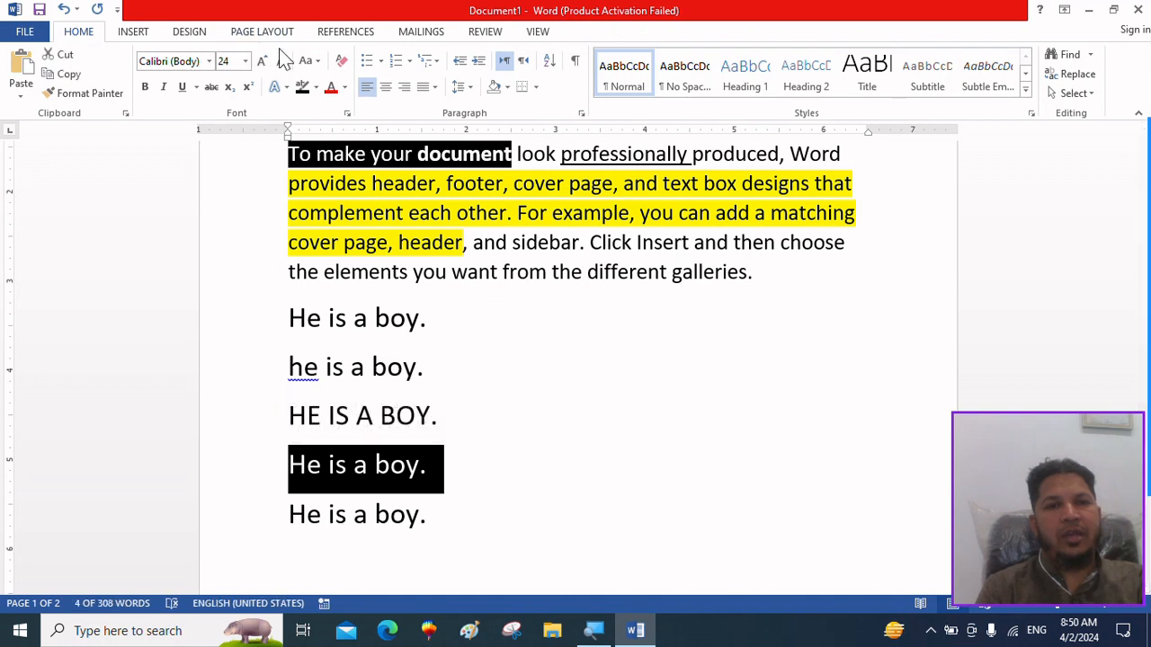
left_click(309, 61)
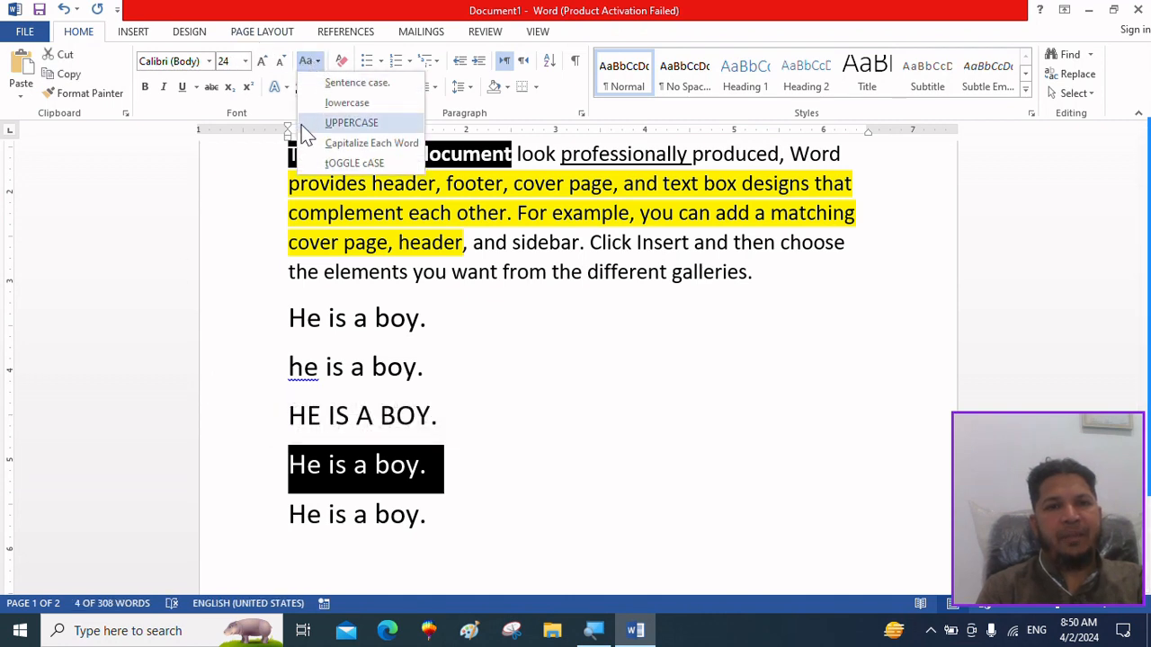
left_click(306, 143)
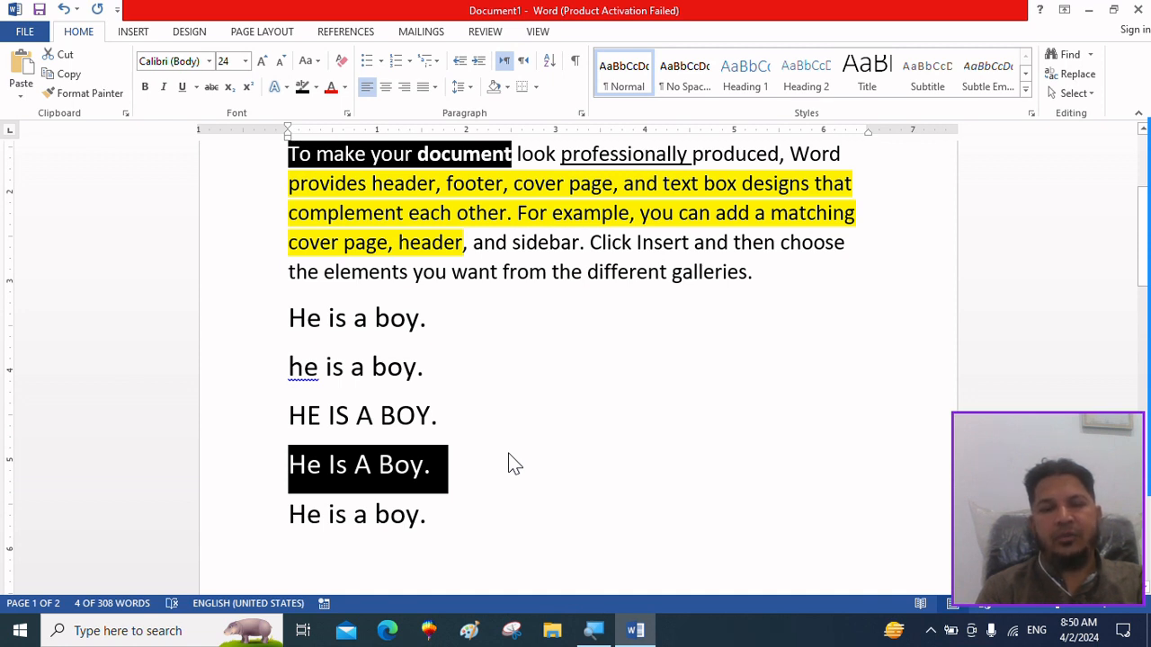
left_click(472, 528)
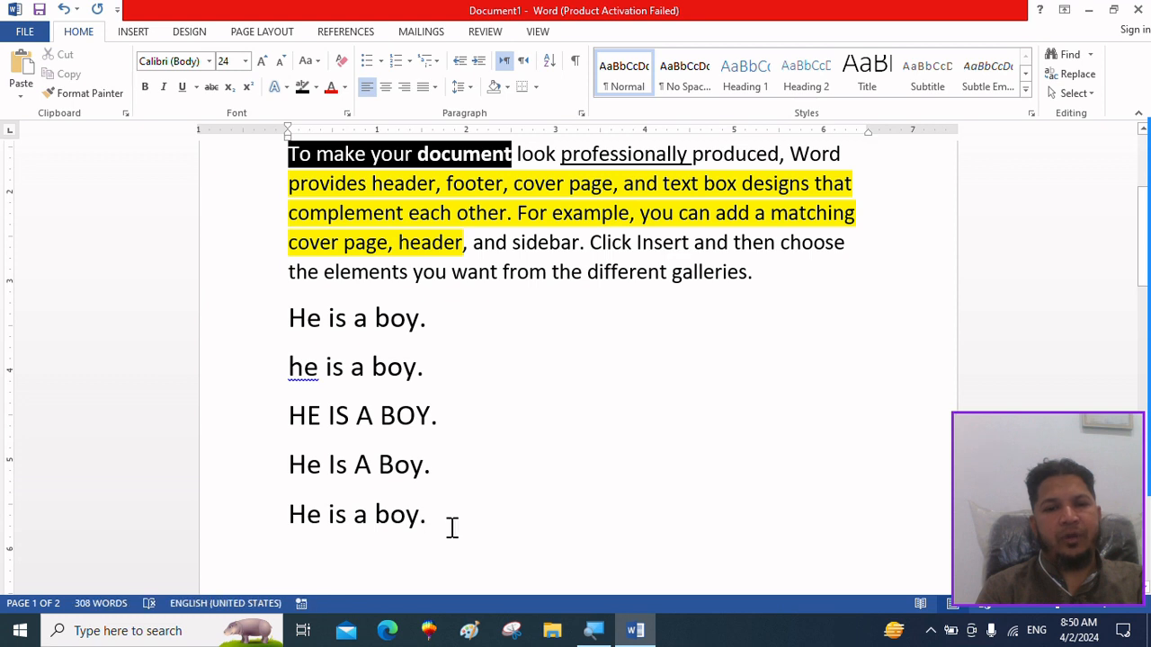
left_click_drag(447, 526, 243, 514)
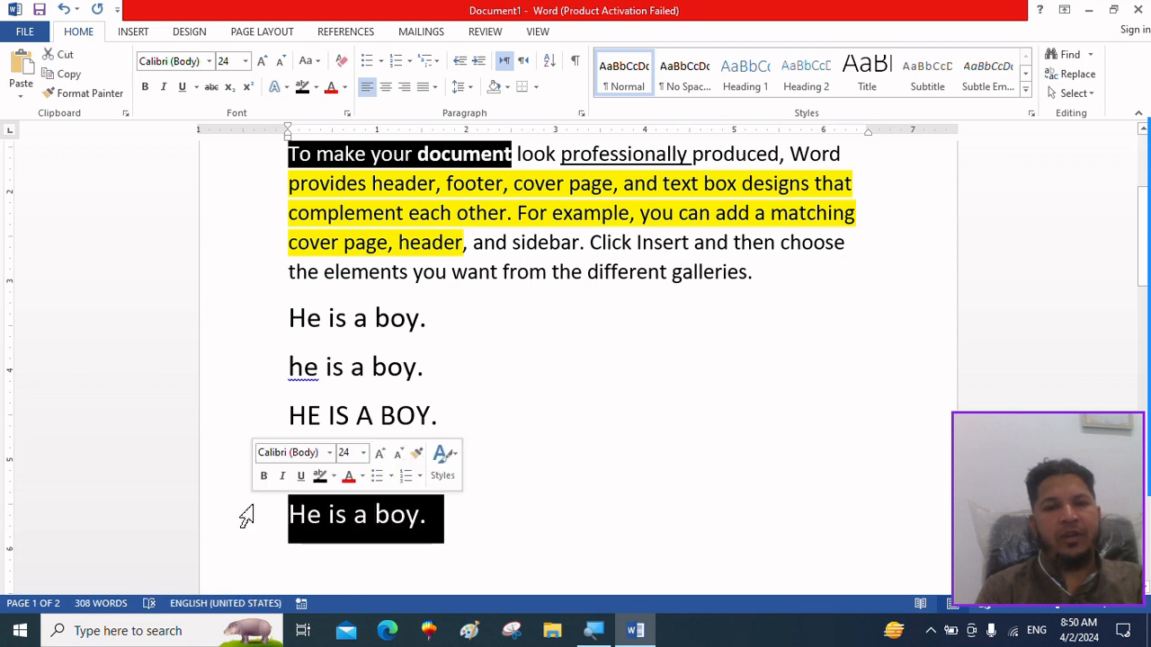
left_click(311, 66)
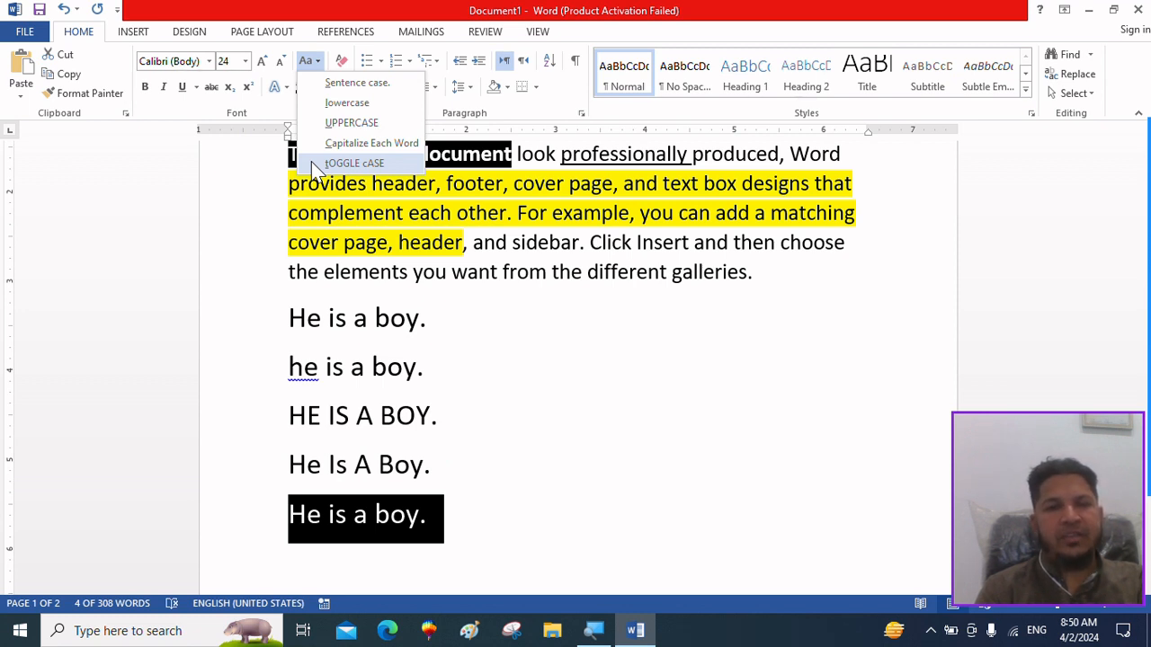
left_click(516, 369)
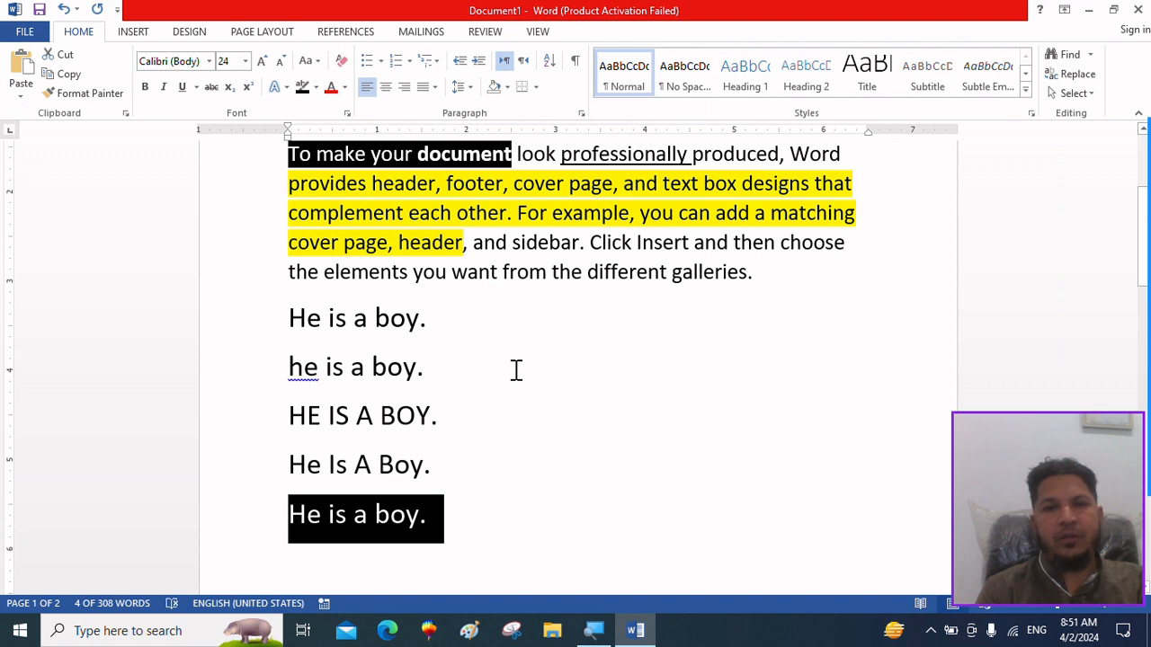
Apply tOGGLE cASE to the first "He is a boy." line.
left_click(432, 322)
left_click_drag(432, 321, 283, 308)
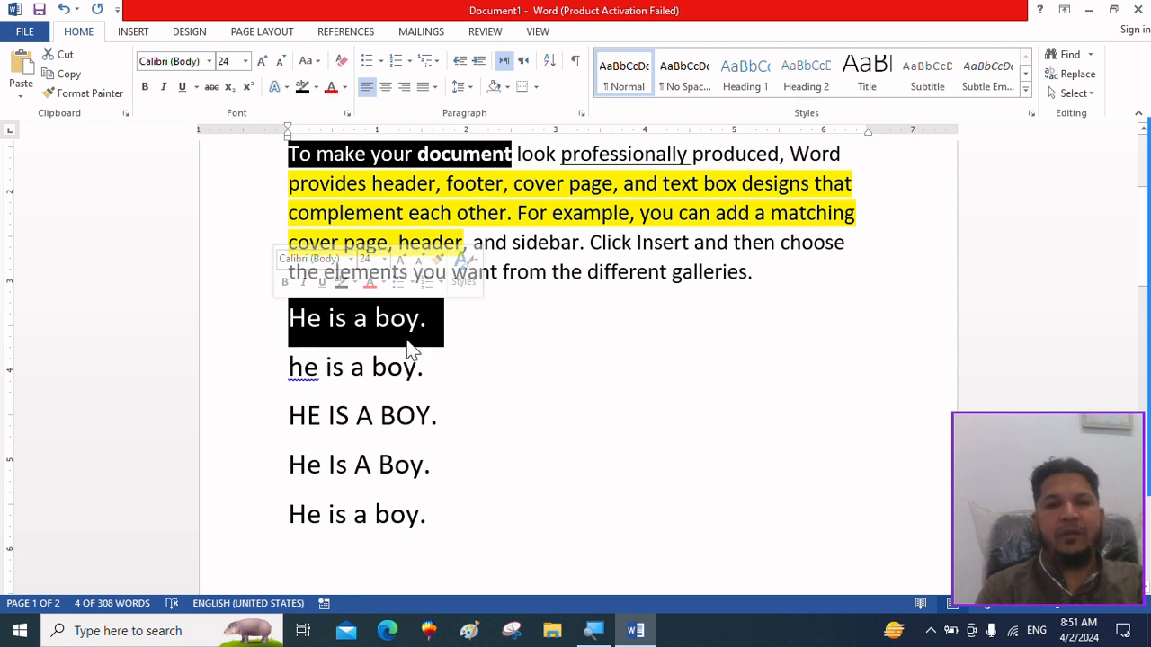
left_click(317, 62)
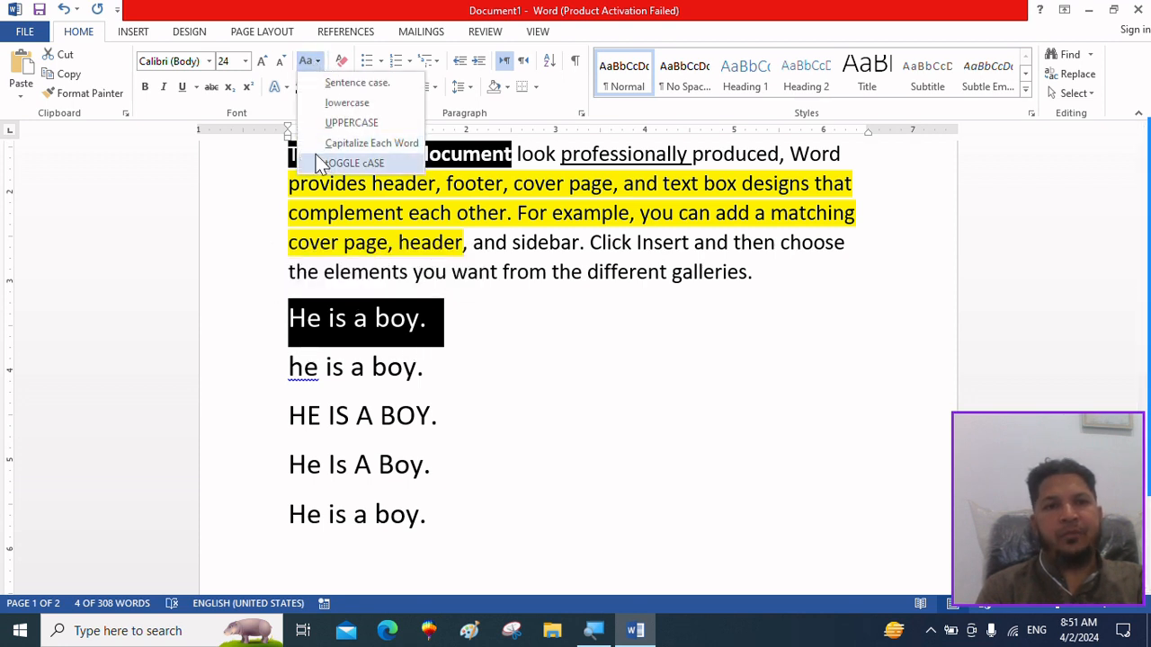
left_click(319, 160)
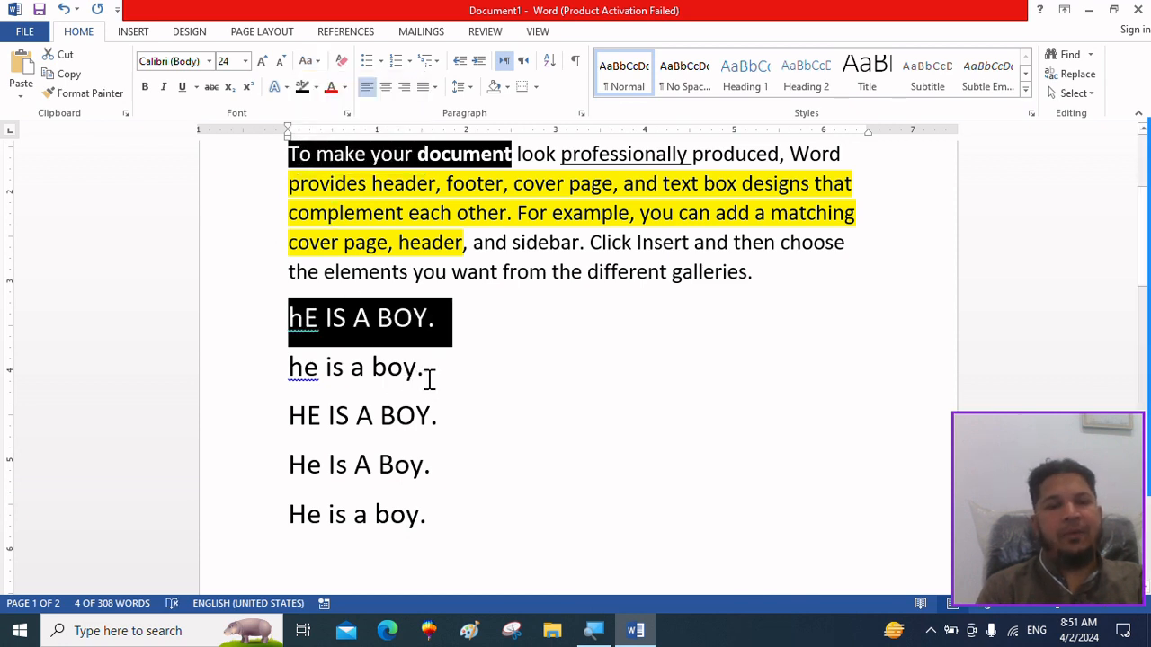
Apply tOGGLE cASE to the second line, the lowercase "he is a boy.".
left_click_drag(427, 376, 291, 387)
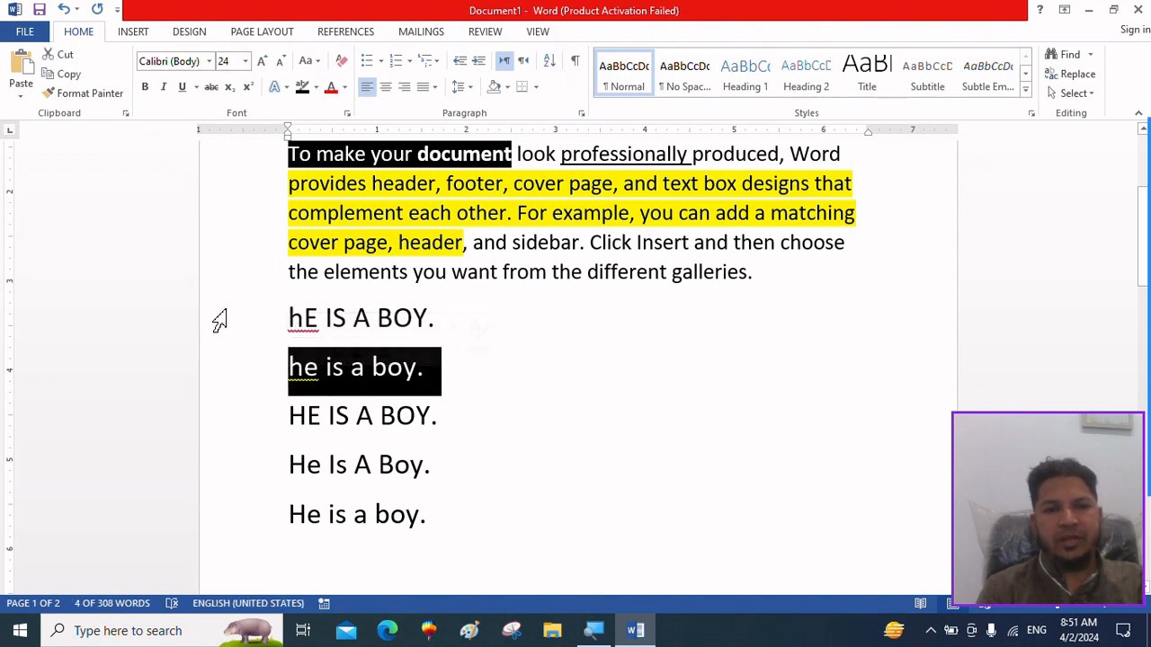
left_click(309, 60)
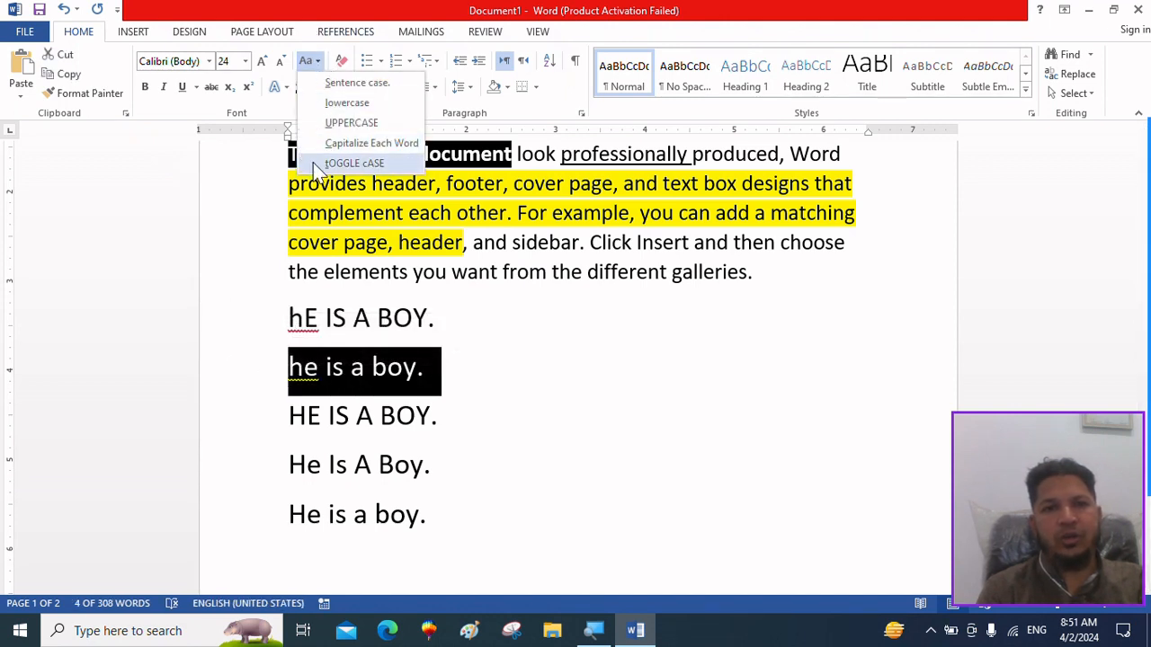
left_click(314, 165)
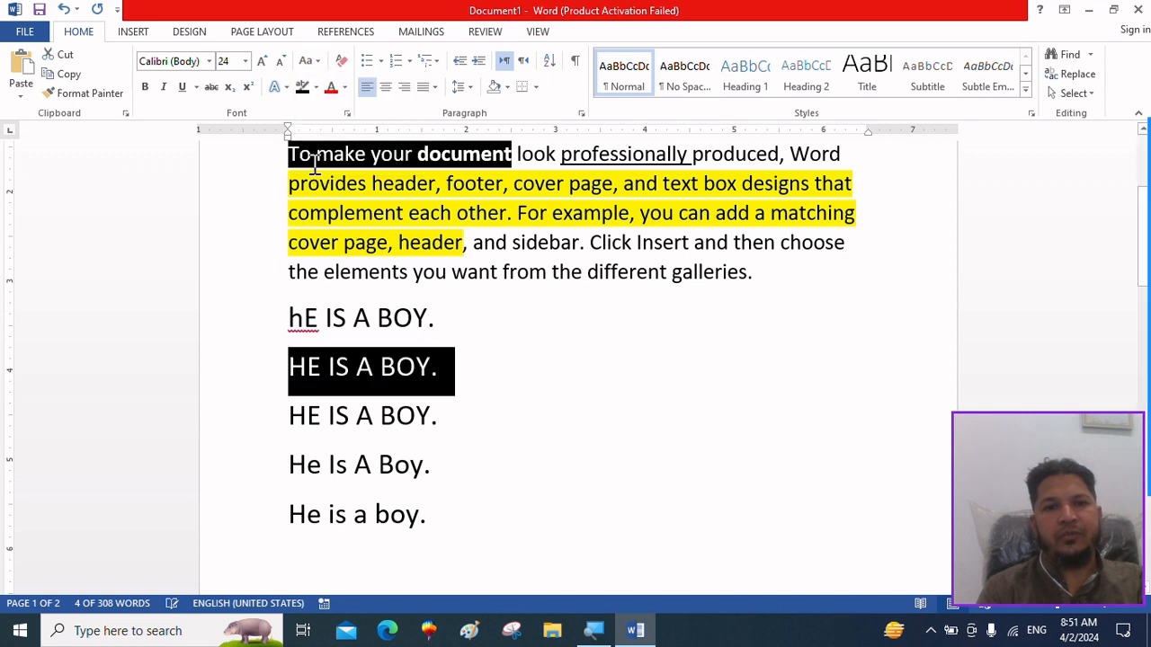
Apply tOGGLE cASE to the third line, the uppercase "HE IS A BOY.".
left_click(441, 423)
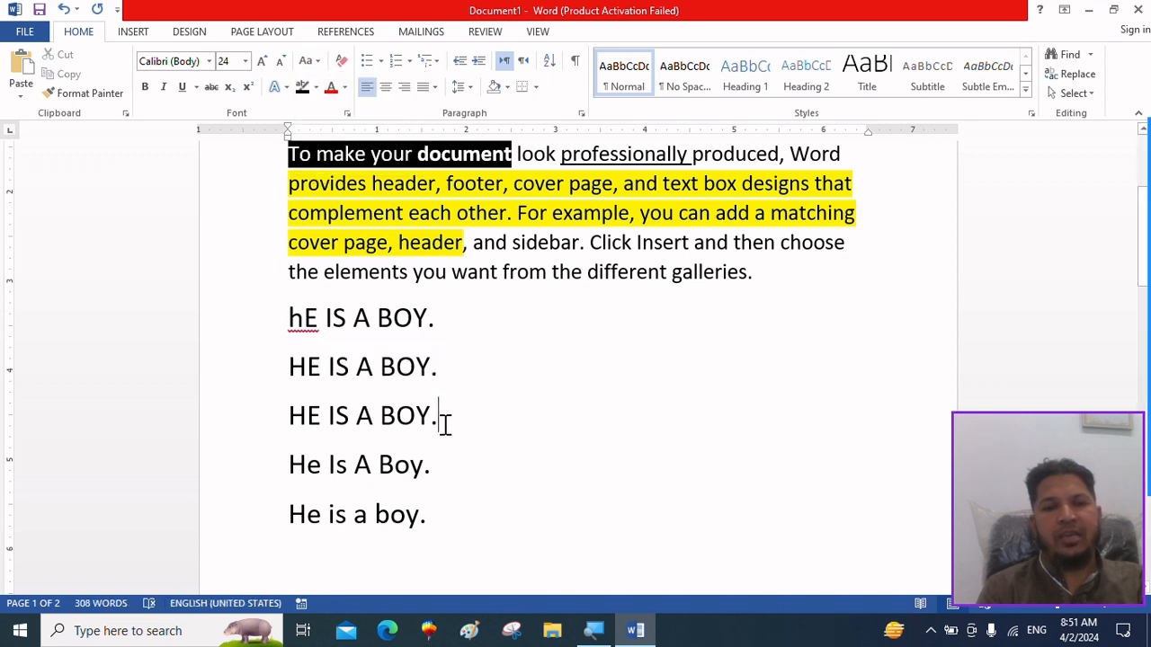
left_click_drag(441, 423, 294, 432)
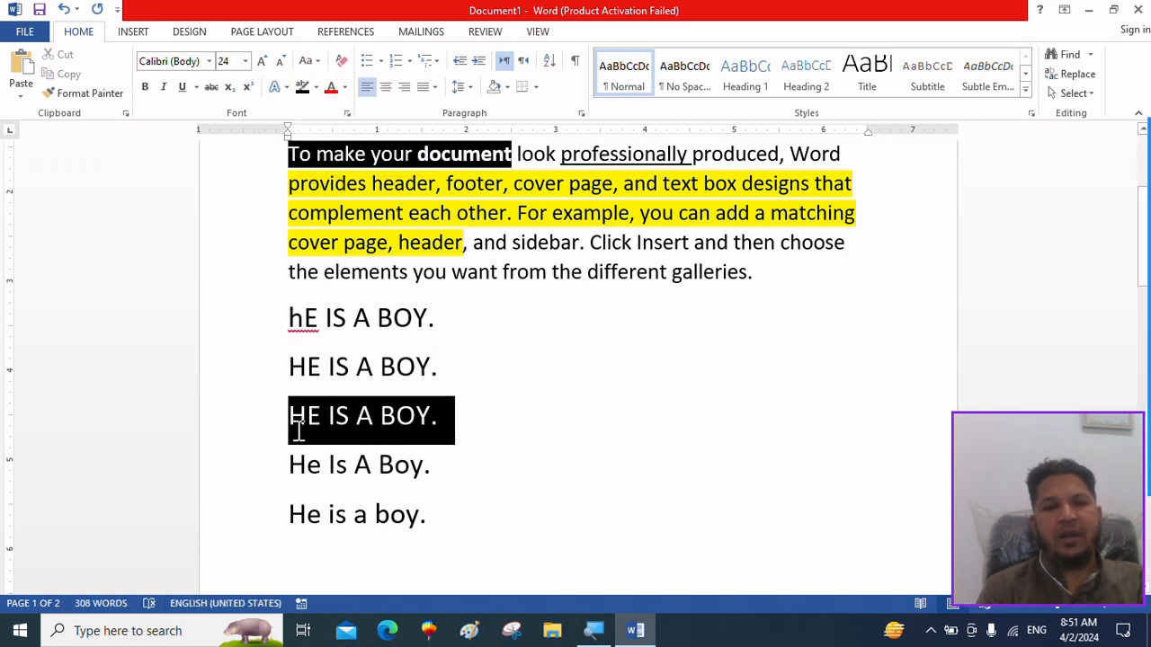
left_click(307, 62)
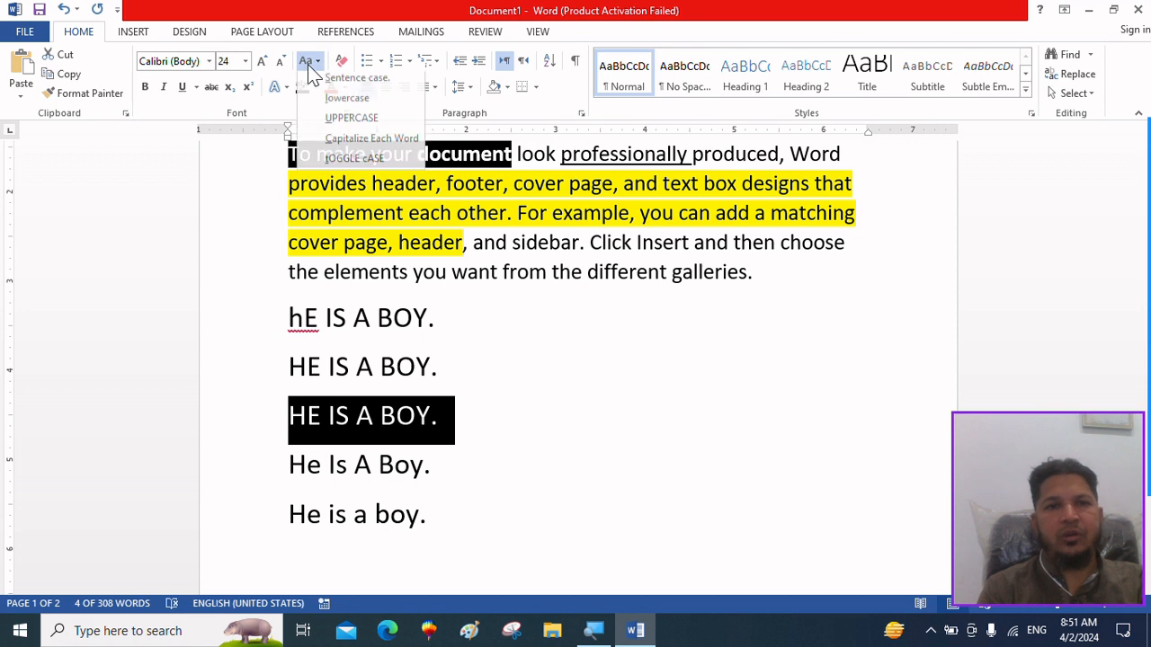
left_click(306, 163)
left_click(528, 464)
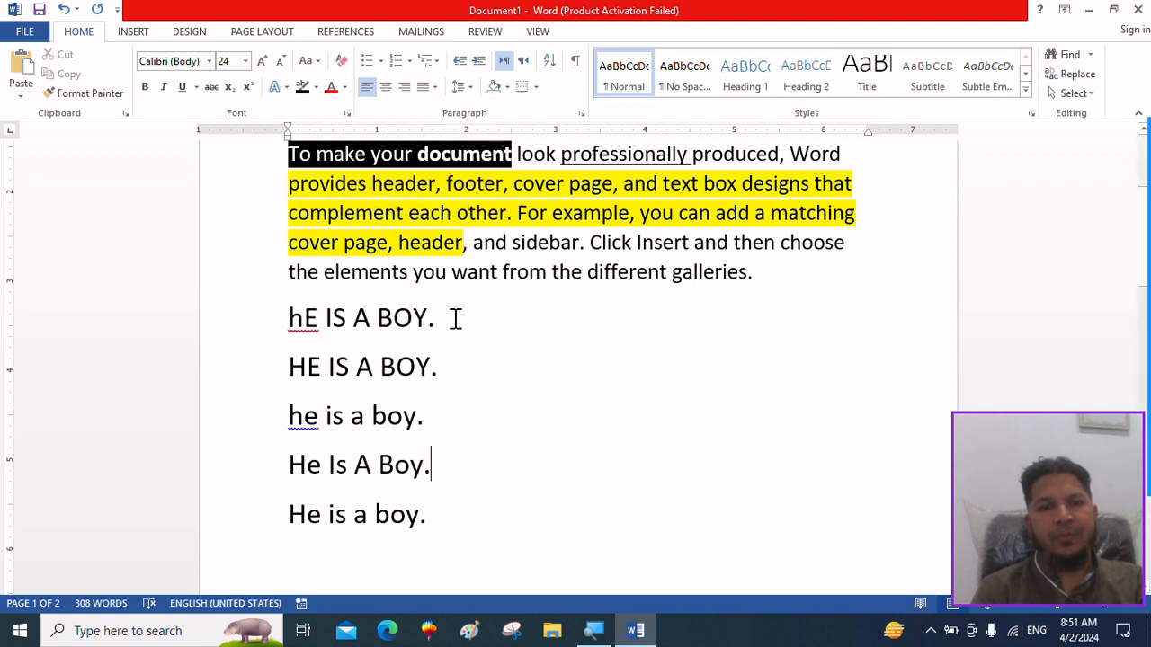
Make the first line "hE IS A BOY." bold and underlined.
left_click_drag(452, 318, 268, 312)
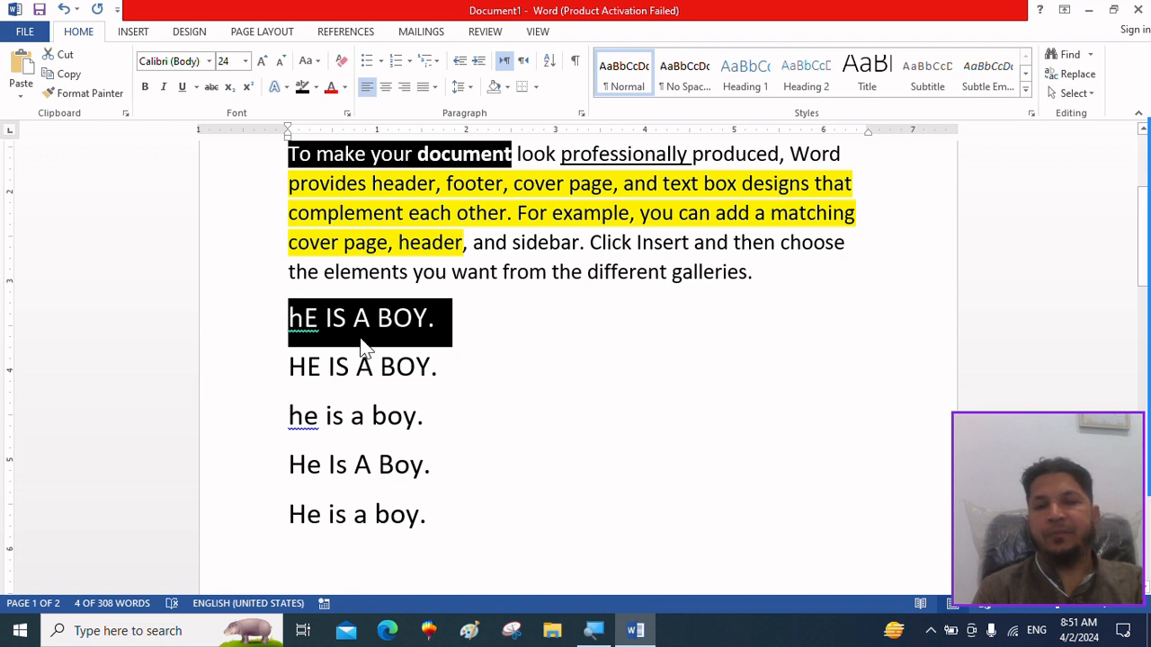
left_click(144, 87)
left_click(181, 87)
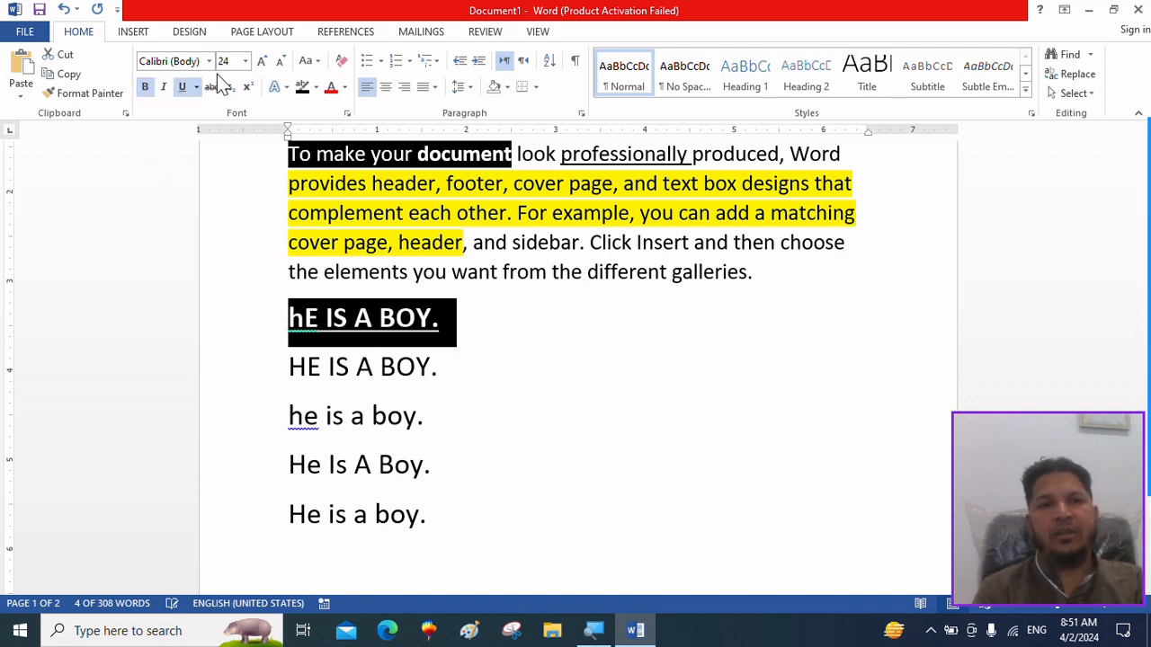
Enlarge the first line "hE IS A BOY." to 80 pt and set its font to Albertus Extra Bold.
left_click(262, 61)
left_click(261, 61)
left_click(262, 61)
left_click(261, 61)
left_click(262, 61)
left_click(262, 61)
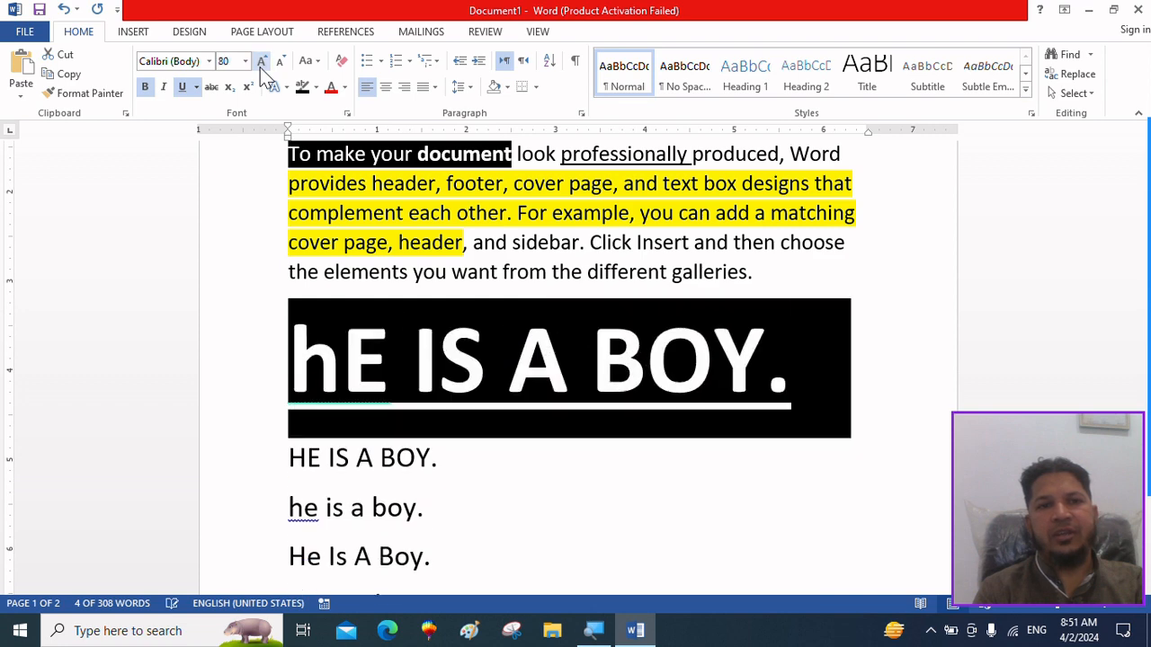
left_click(208, 61)
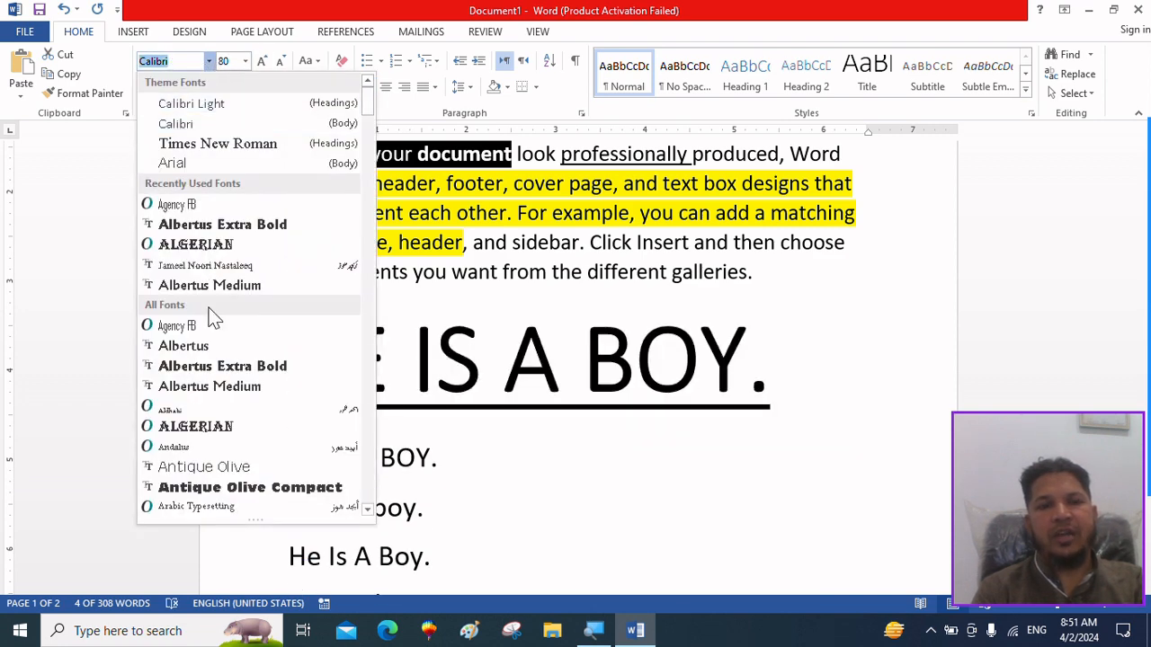
left_click(221, 227)
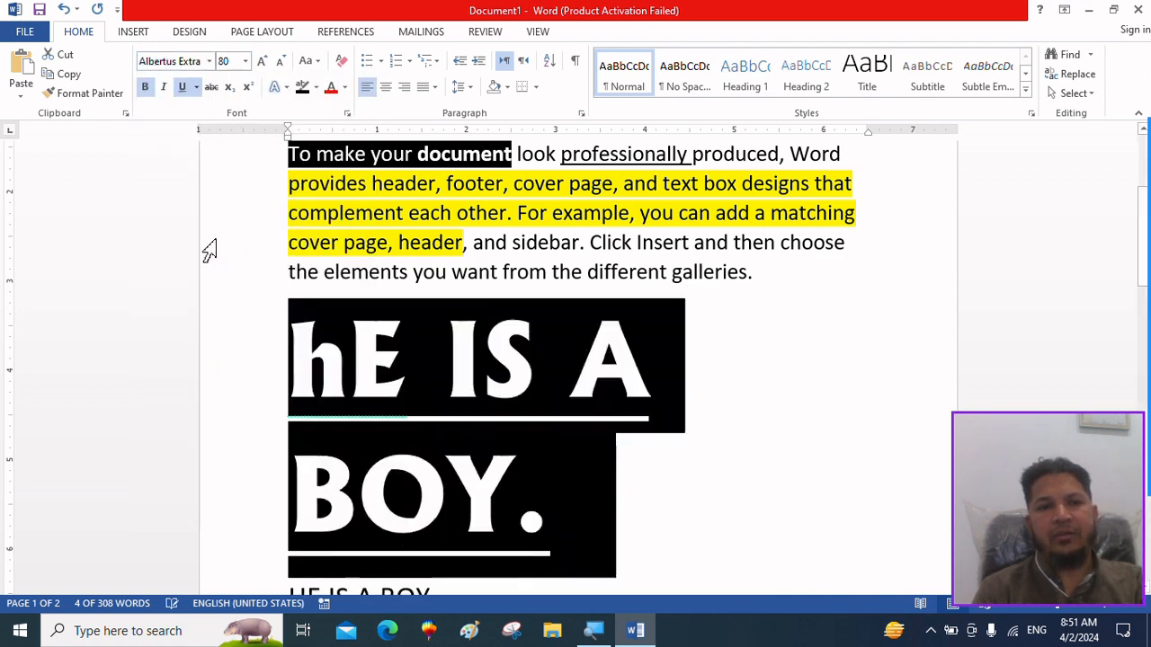
Clear all formatting from the first line and restyle it with Sentence case at 16 pt.
left_click(343, 63)
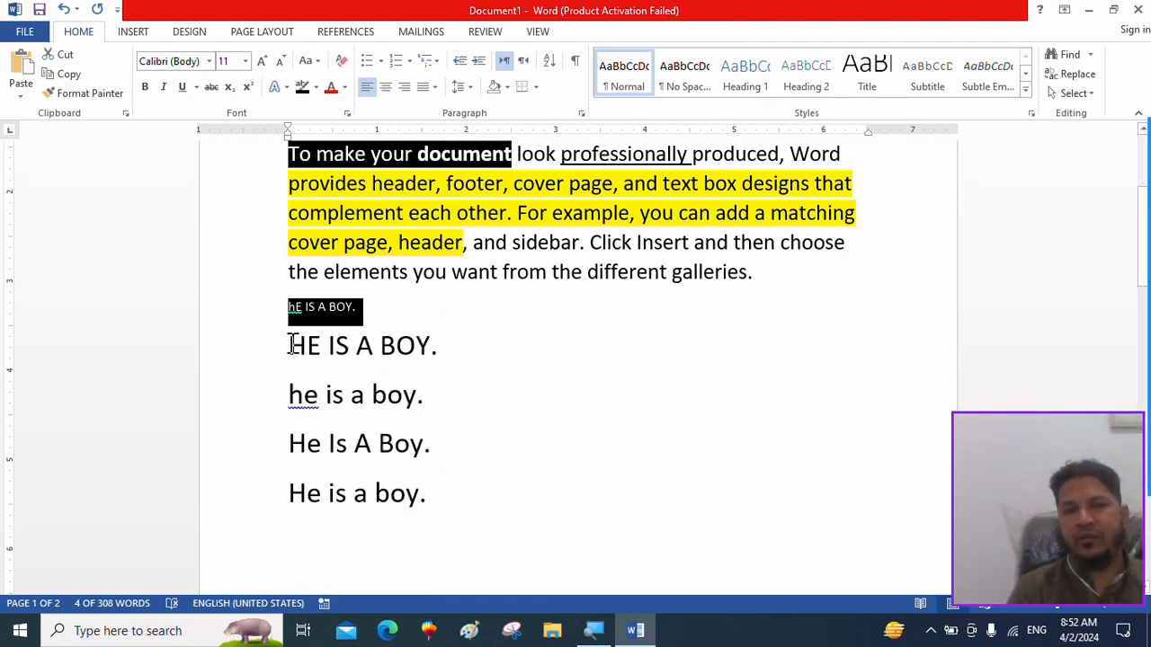
left_click(314, 63)
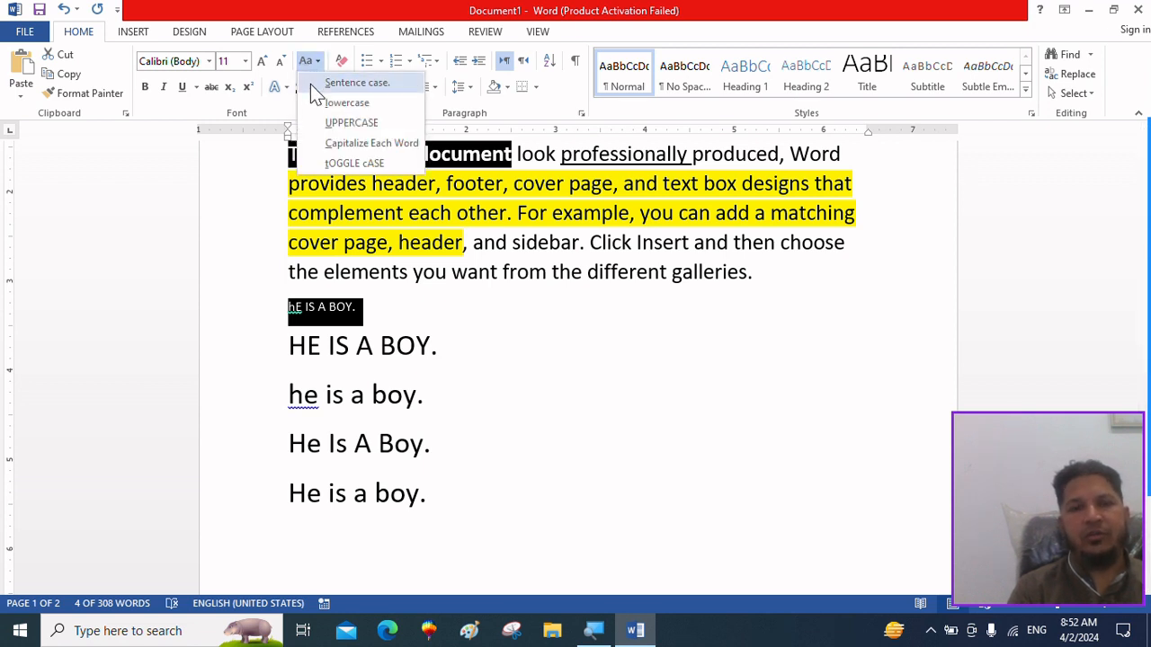
left_click(312, 84)
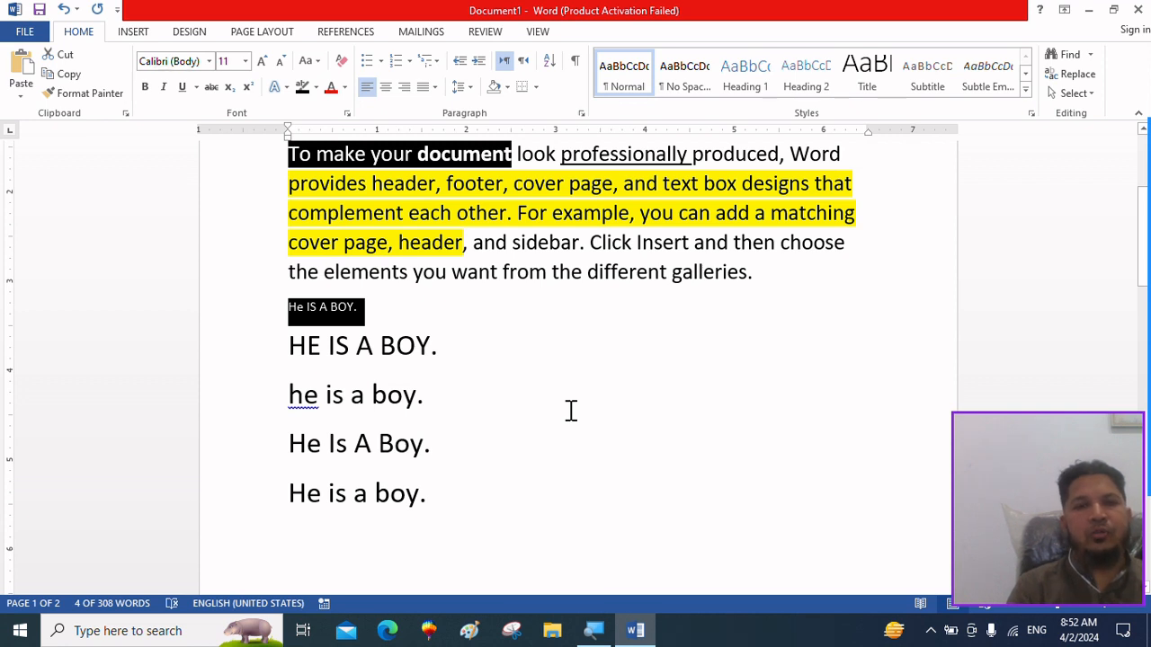
left_click(261, 61)
left_click(260, 61)
left_click(261, 61)
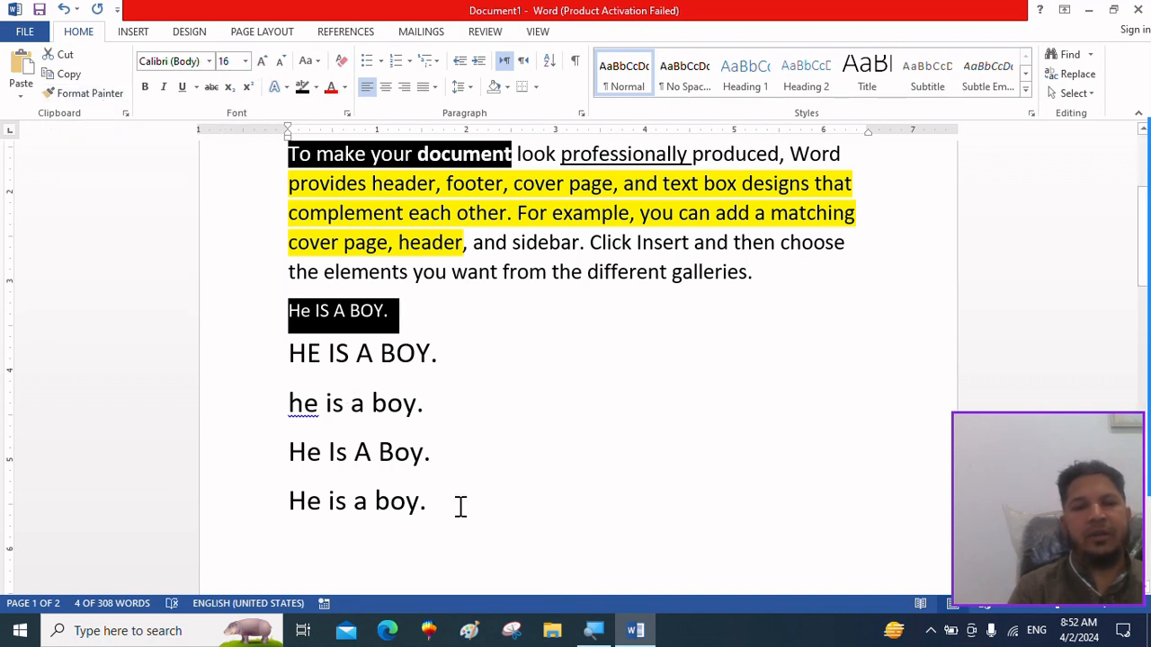
Replace the five "He is a boy." sample lines with the words "Computer" and "Software" on separate lines.
left_click_drag(460, 507, 241, 319)
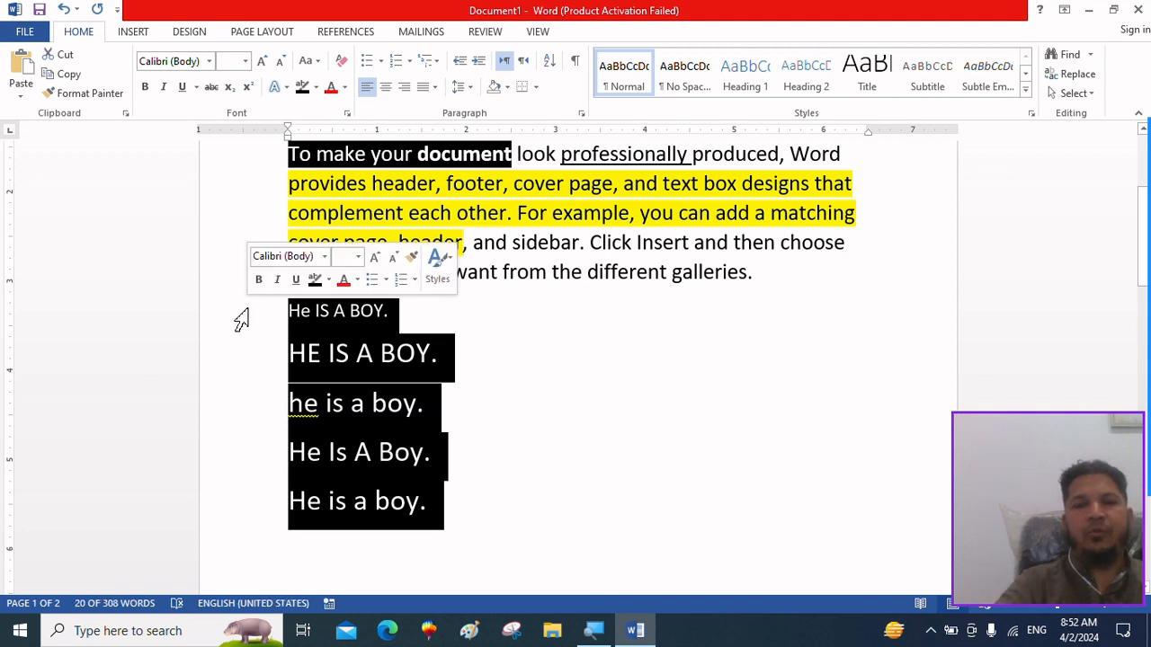
key("Delete")
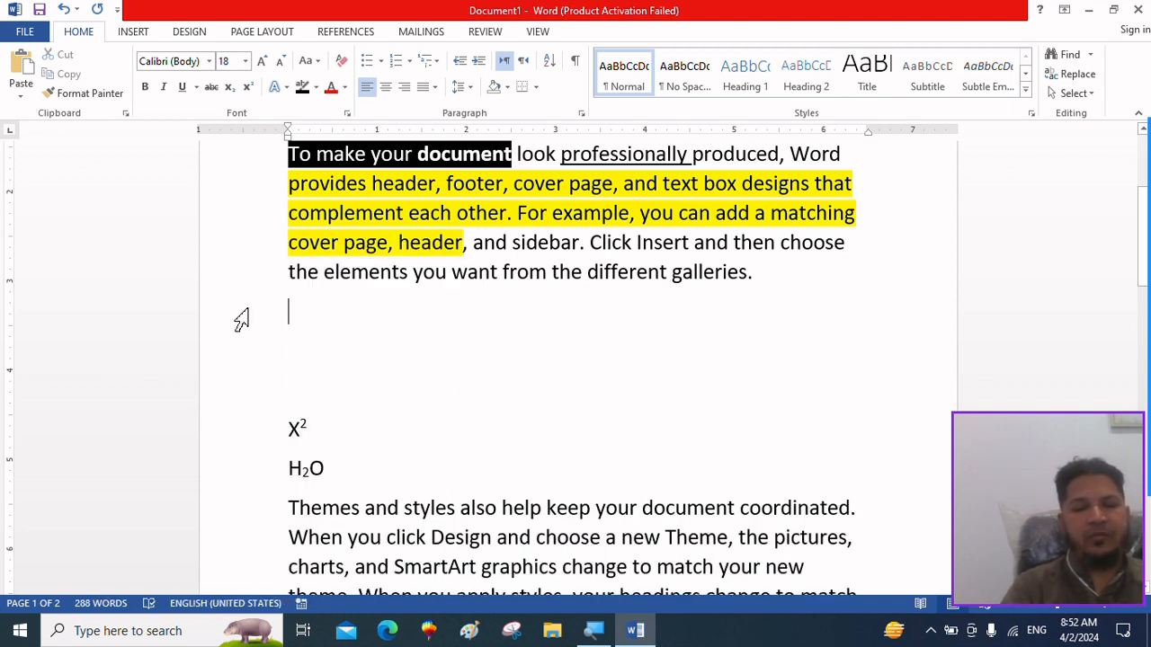
type("Computer")
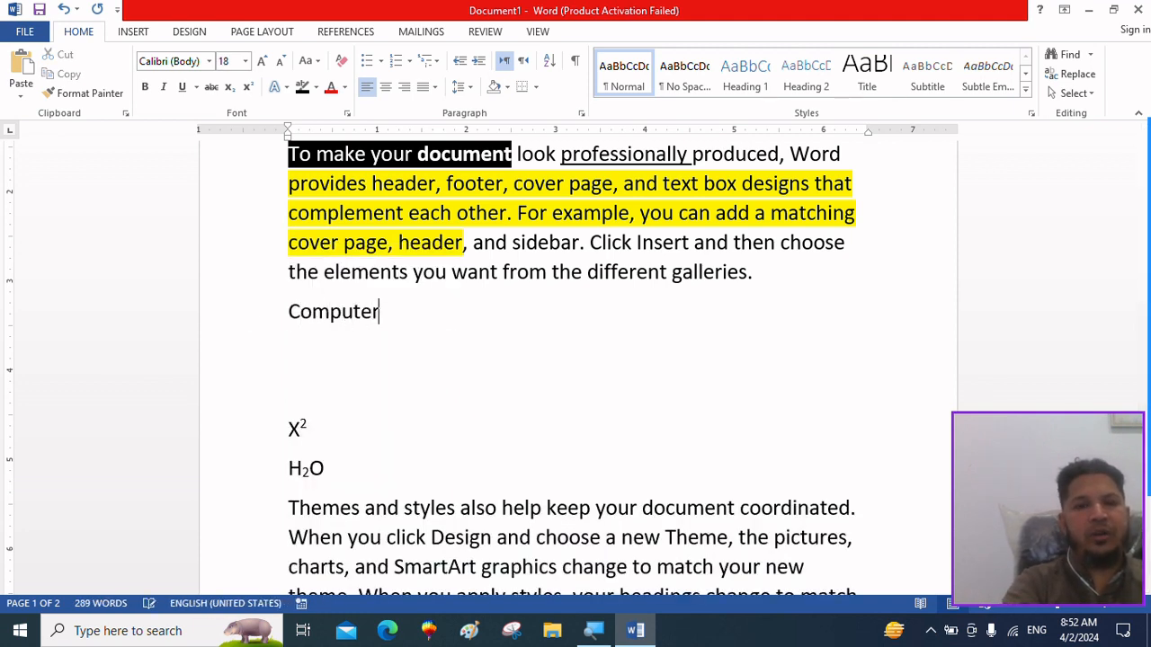
key("Return")
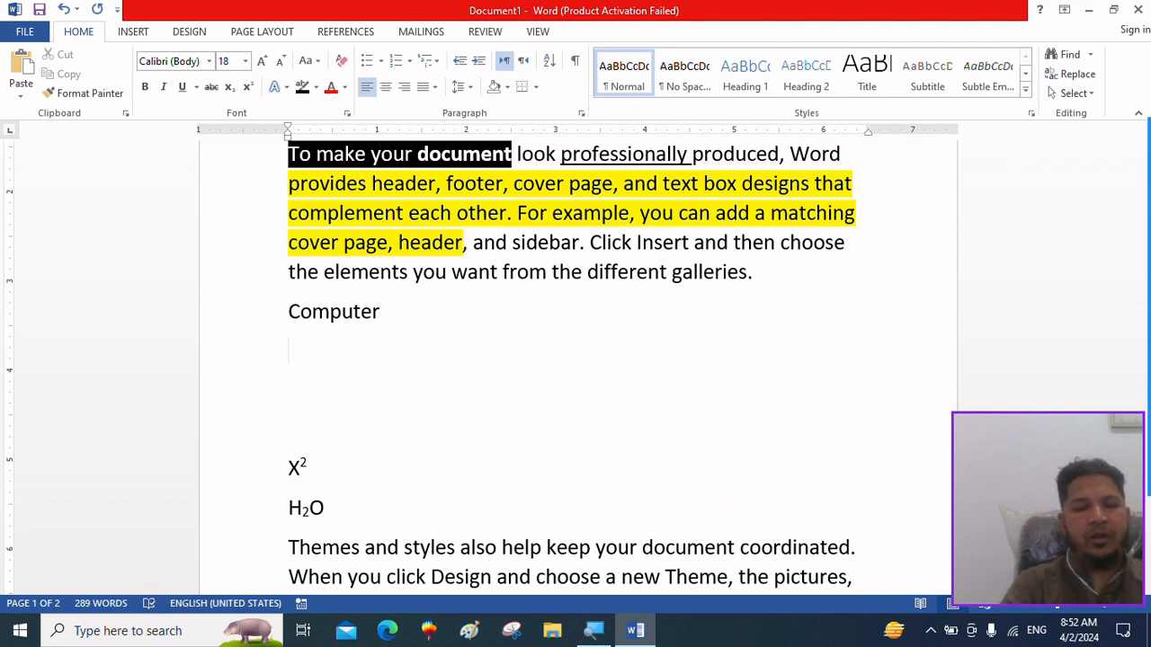
type("Softw")
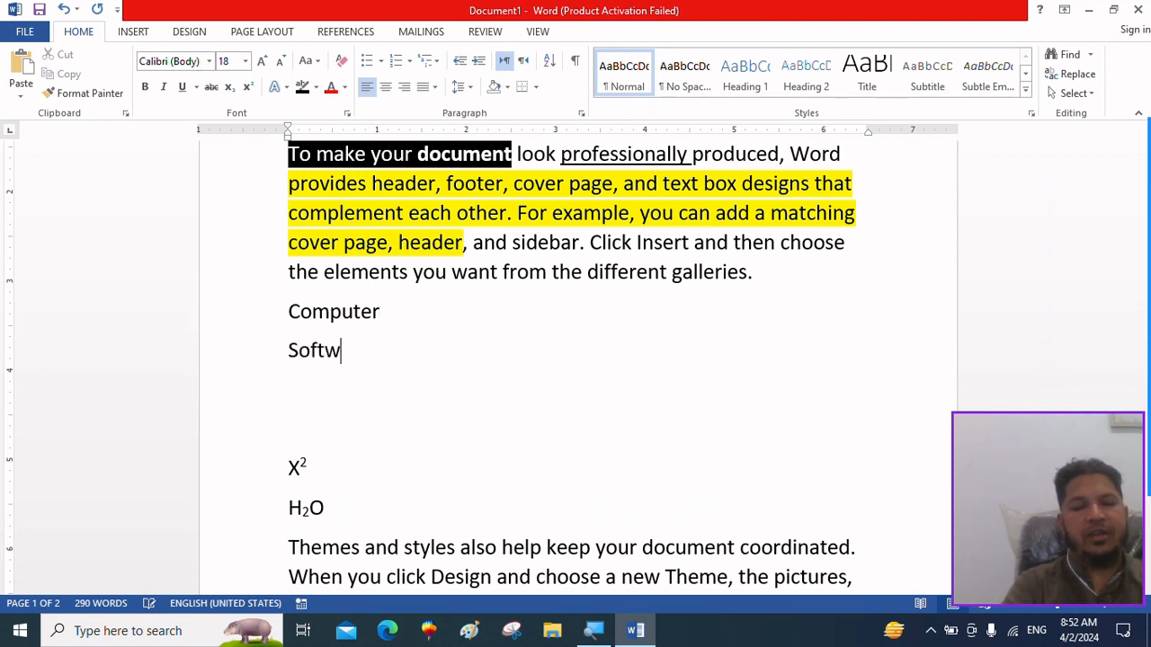
type("are")
key("Return")
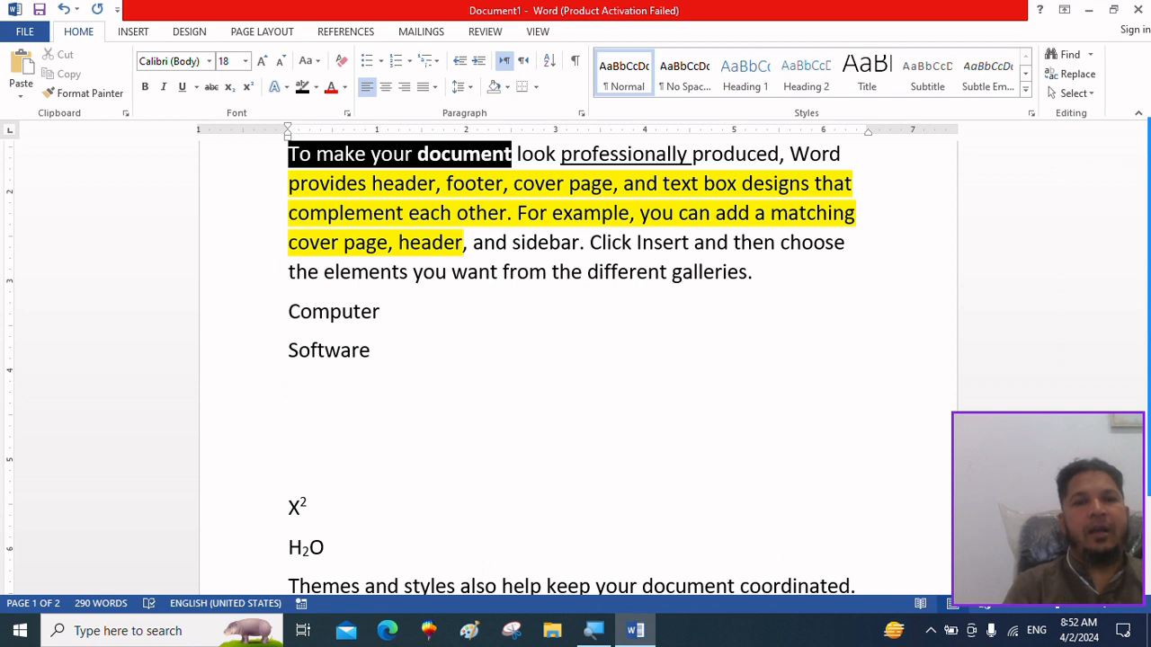
Format the word "Computer" as 20 pt bold text in red.
left_click(251, 314)
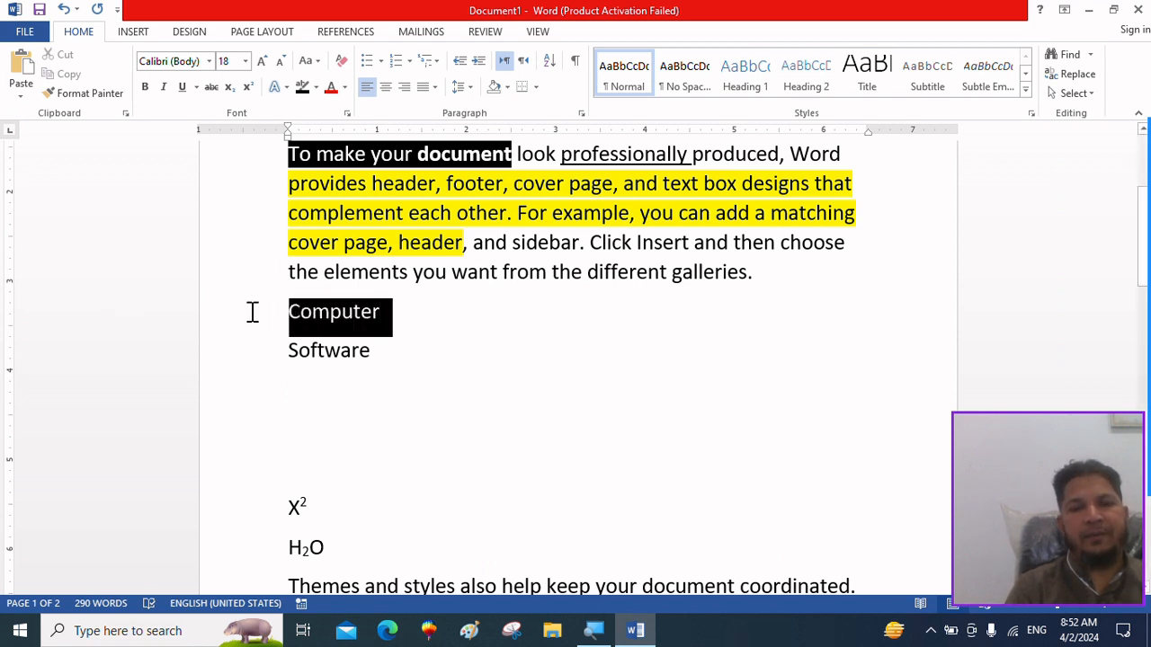
left_click(262, 61)
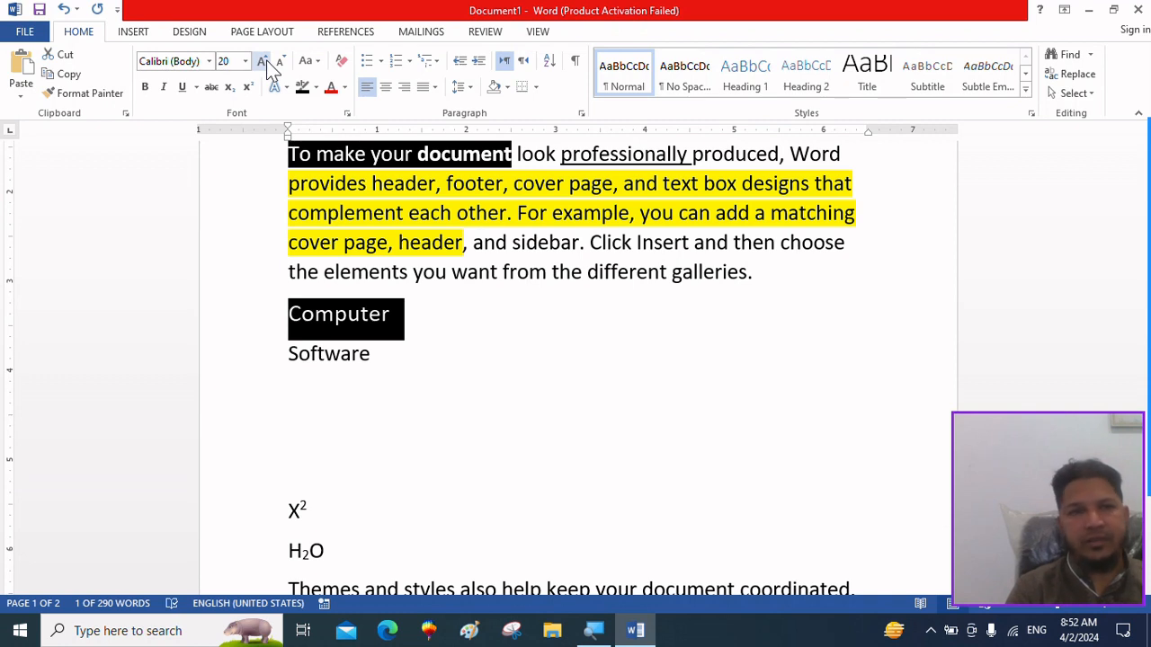
left_click(150, 86)
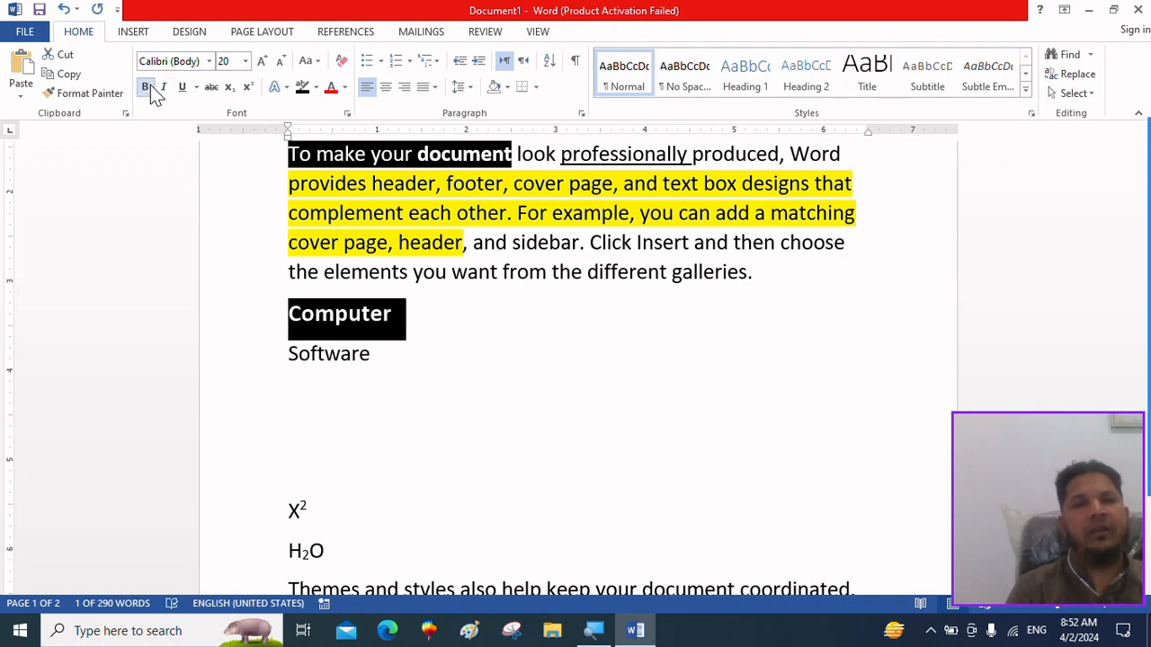
left_click(345, 94)
left_click(353, 238)
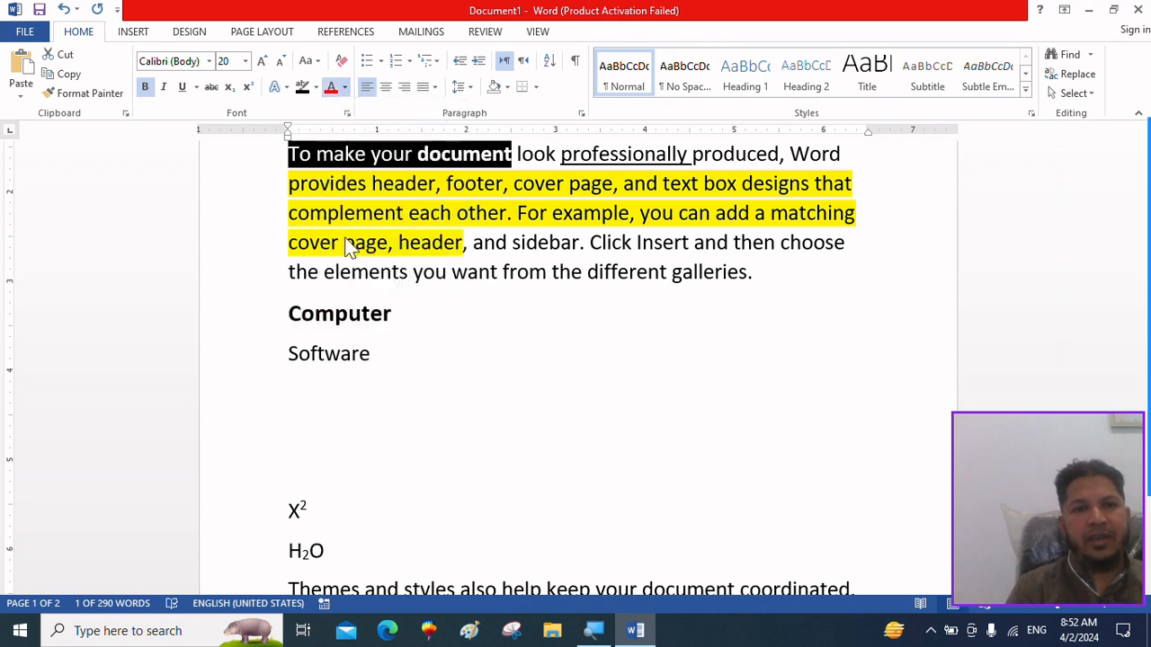
Set the font of "Computer" to Algerian and underline the word.
left_click(209, 61)
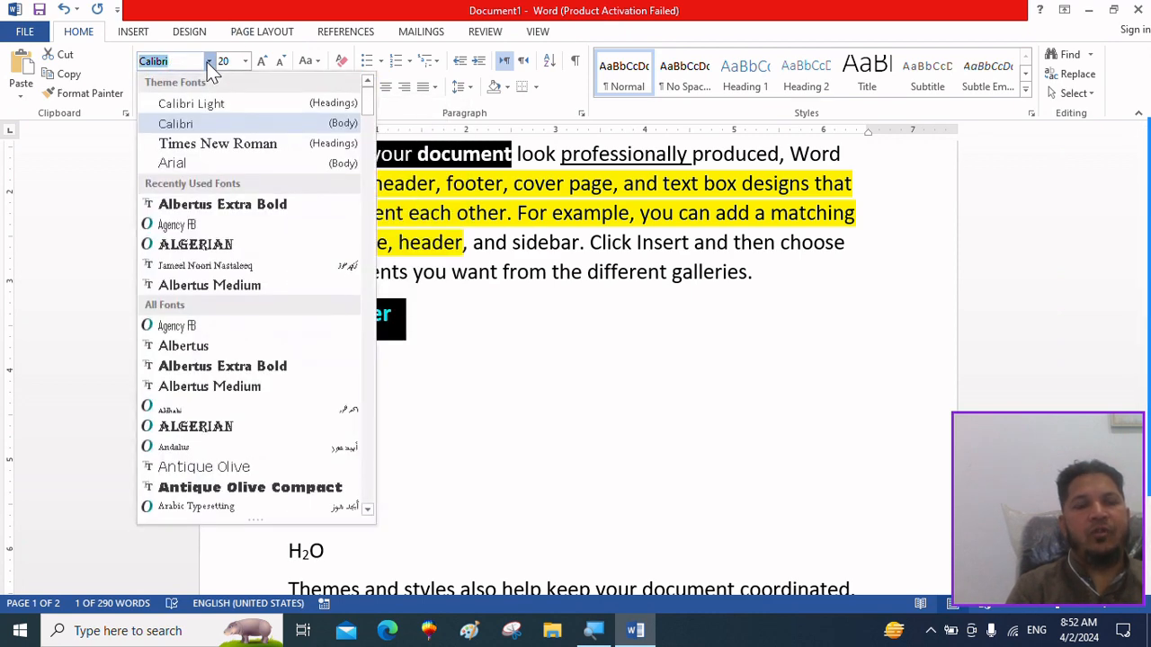
left_click(250, 252)
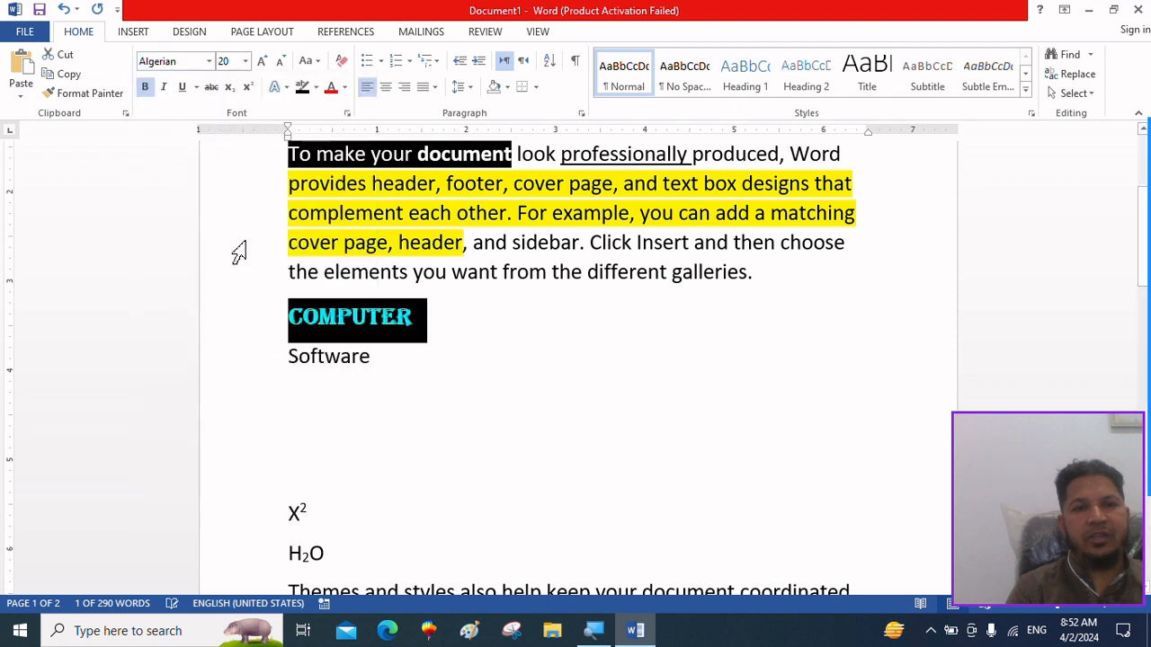
left_click(183, 88)
left_click(342, 447)
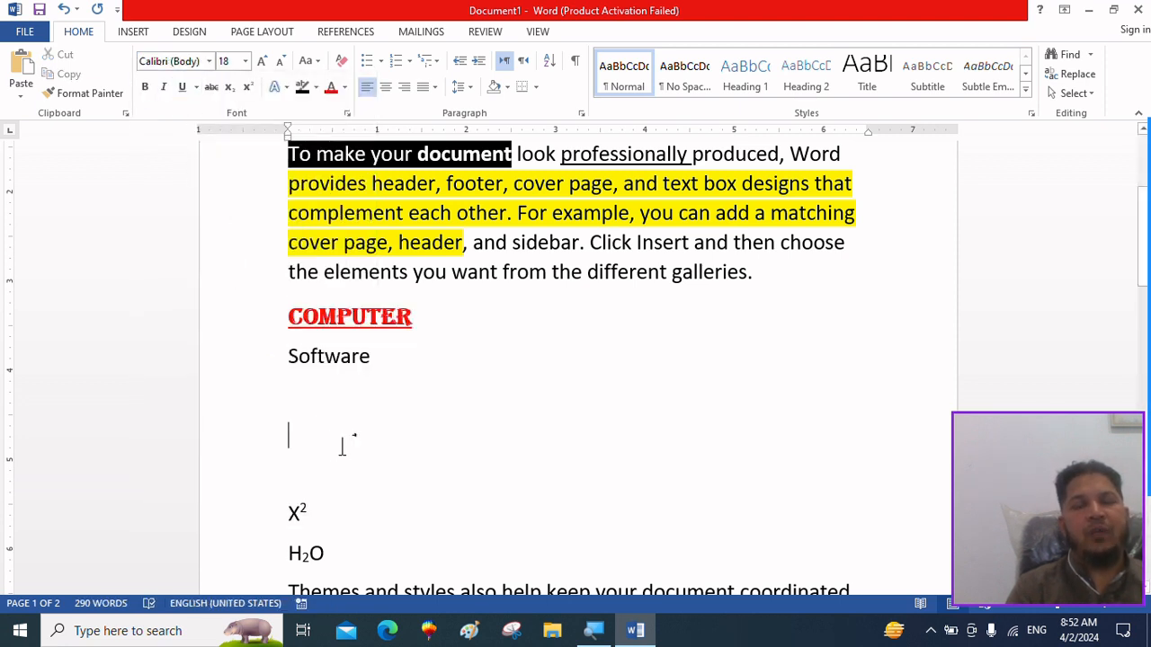
Insert two blank lines above the word "Software".
left_click(290, 357)
key("Return")
key("Return")
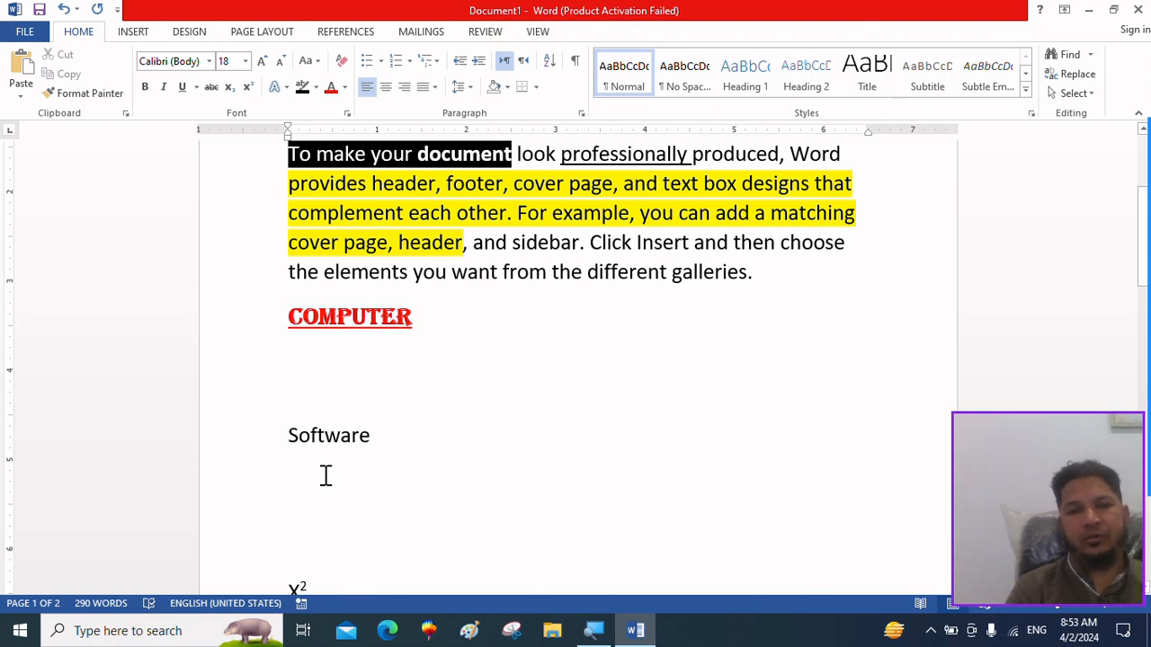
Copy the formatting of "Computer" onto the word "Software" with Format Painter.
left_click(383, 315)
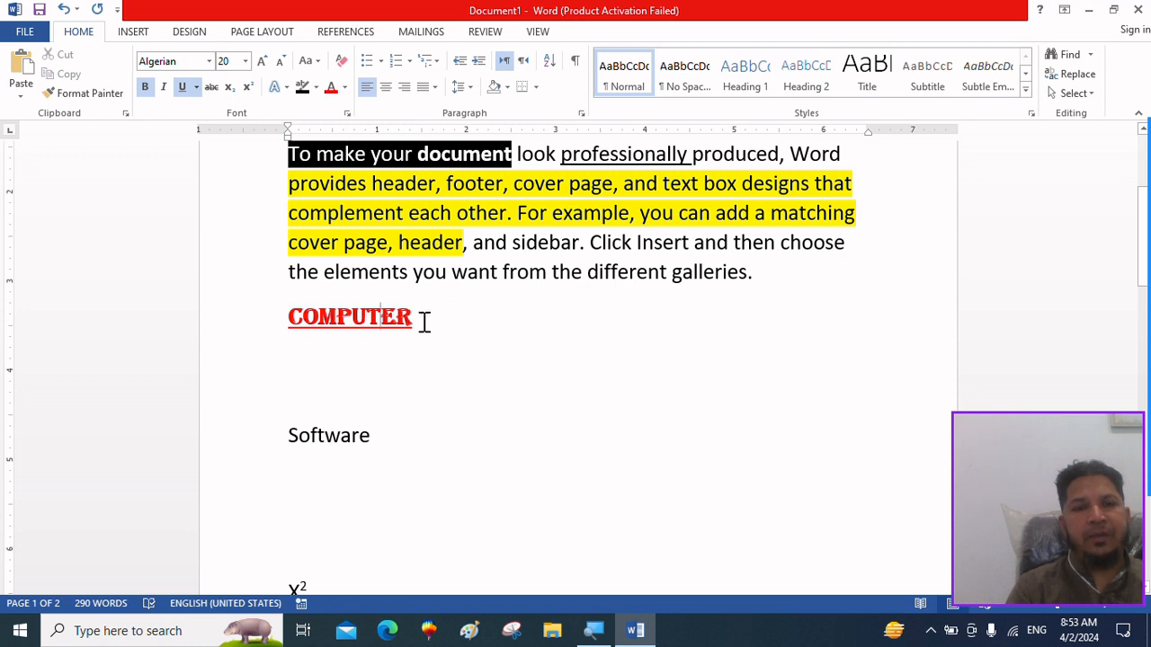
left_click_drag(422, 319, 284, 317)
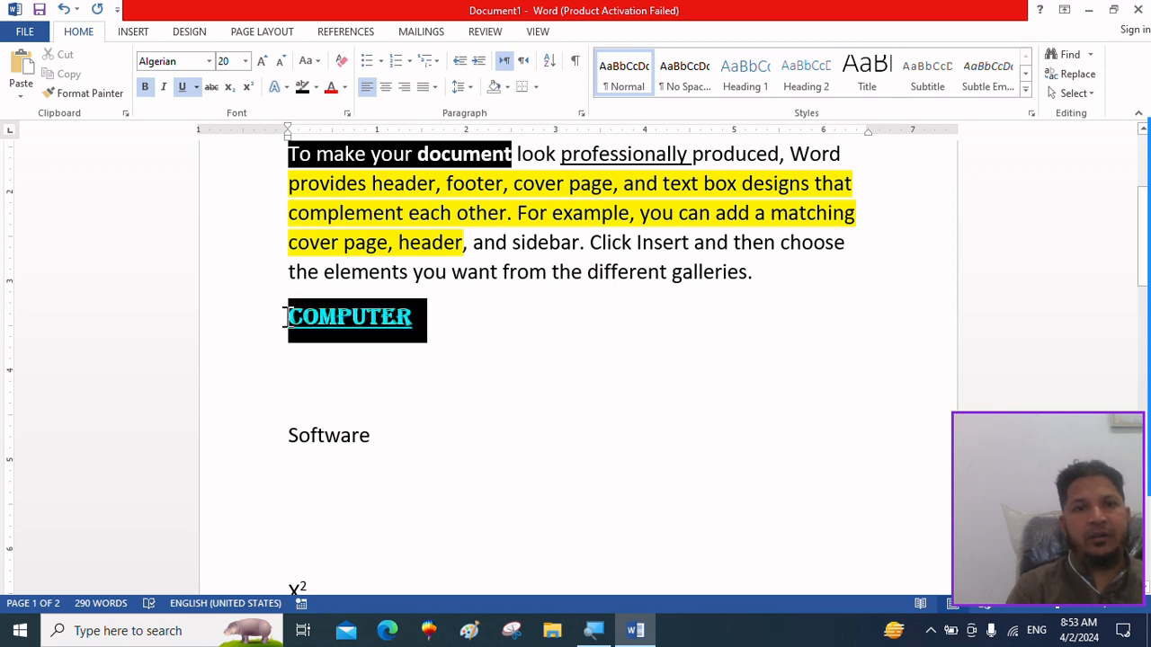
left_click(79, 98)
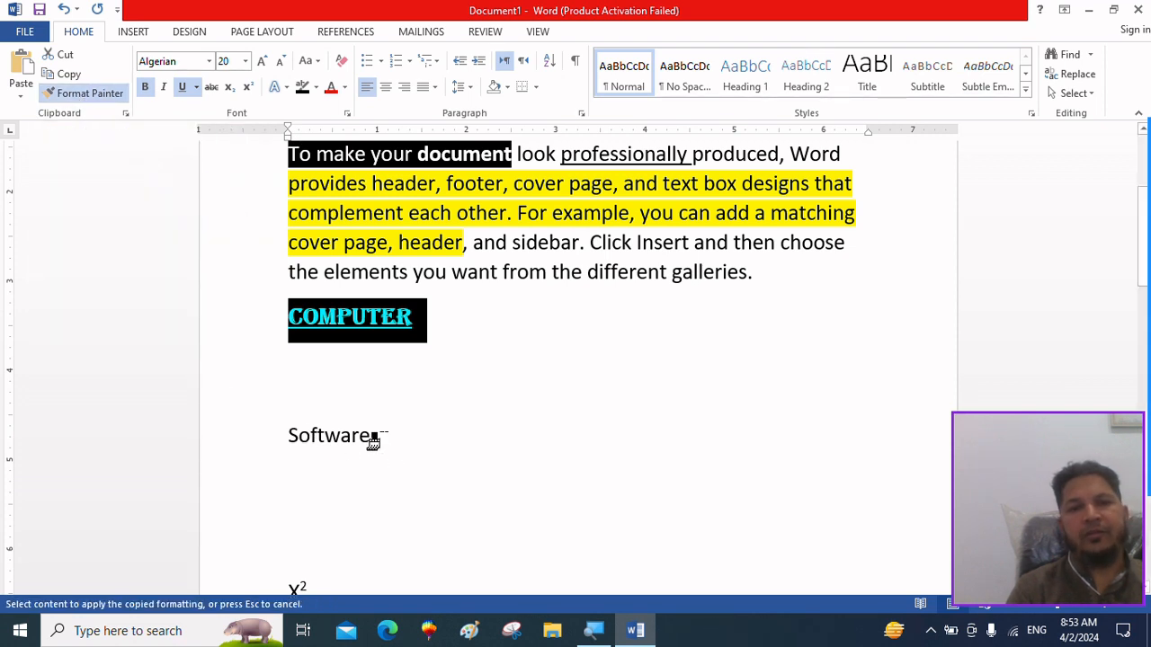
left_click_drag(369, 437, 290, 437)
left_click_drag(272, 438, 286, 442)
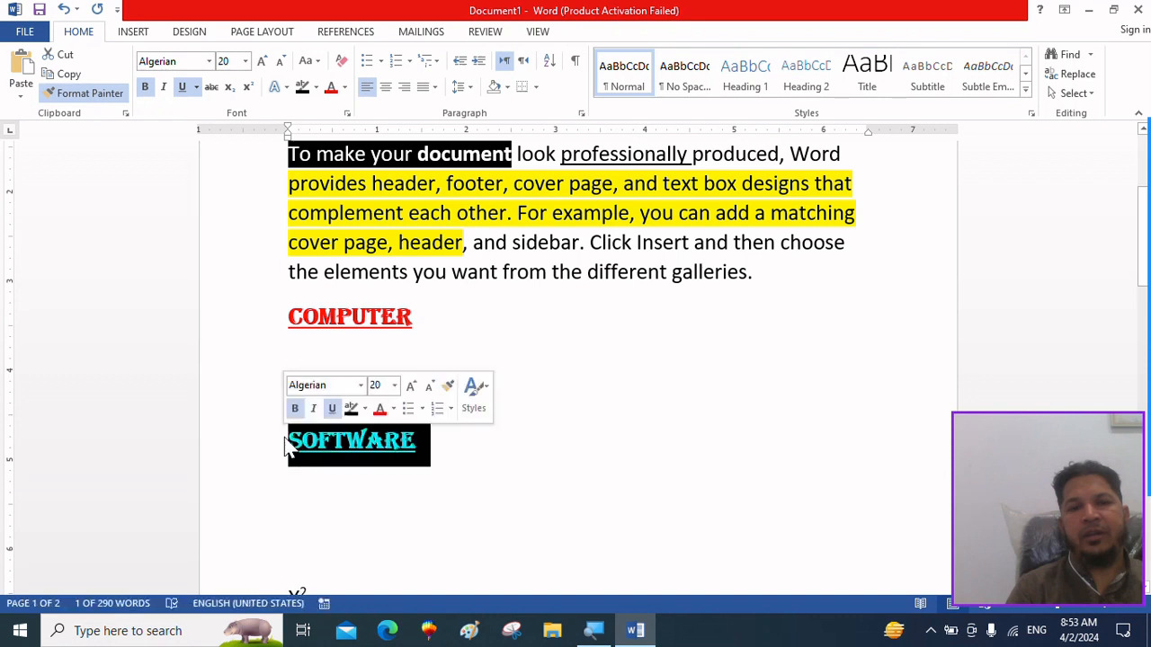
left_click(345, 508)
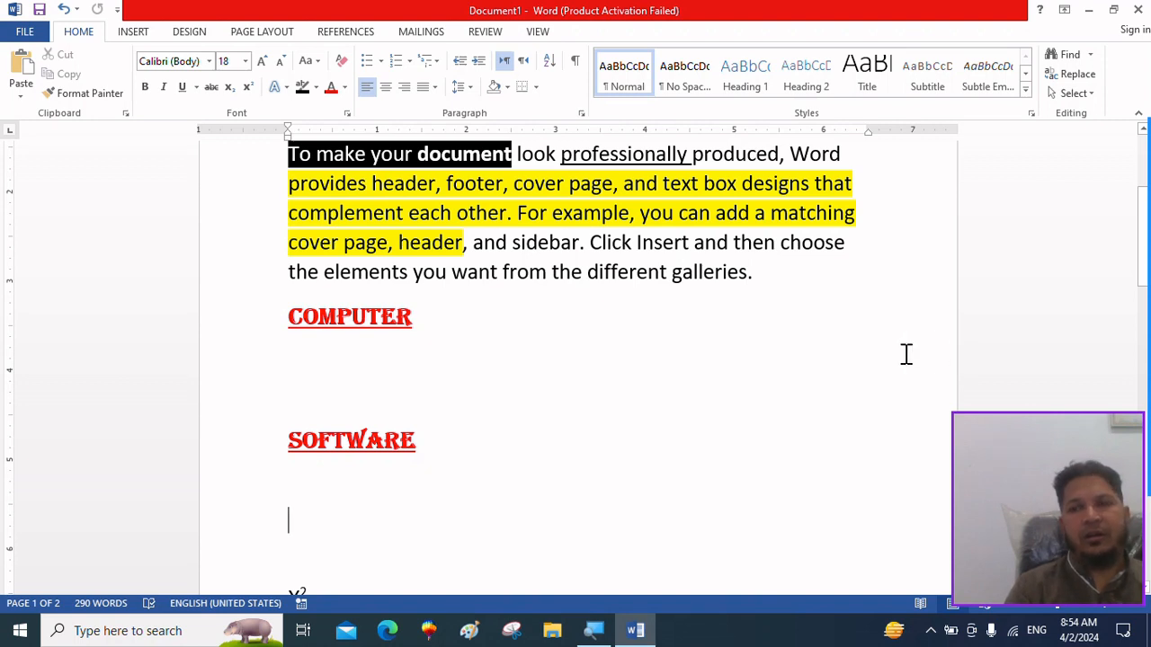
mouse_move(1129, 224)
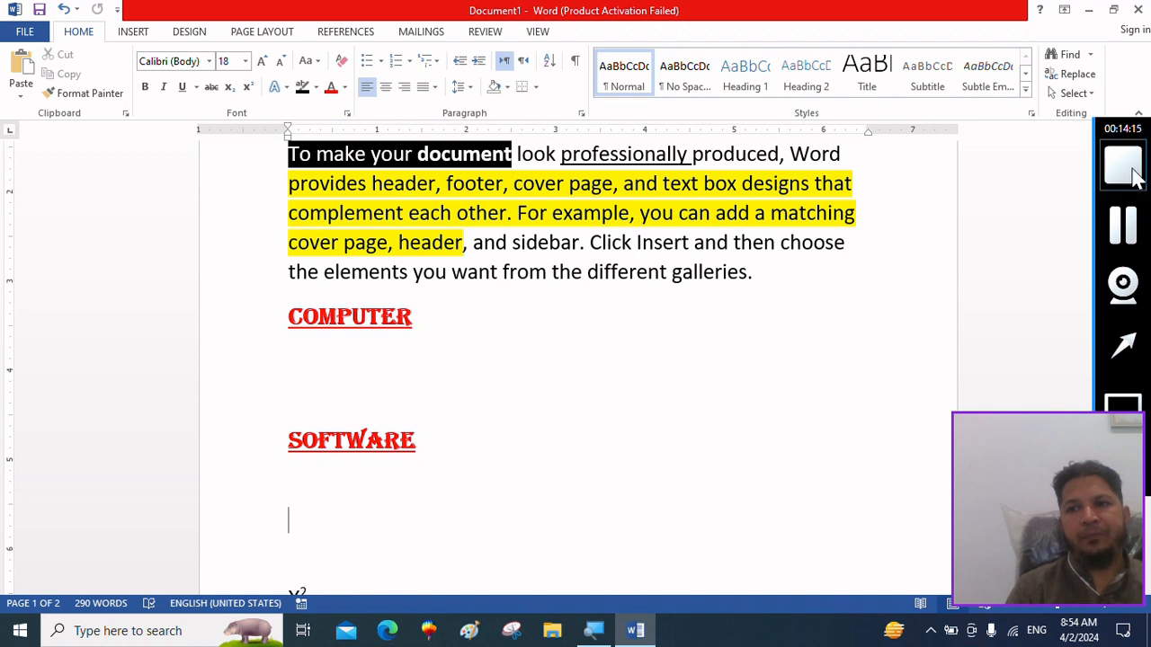